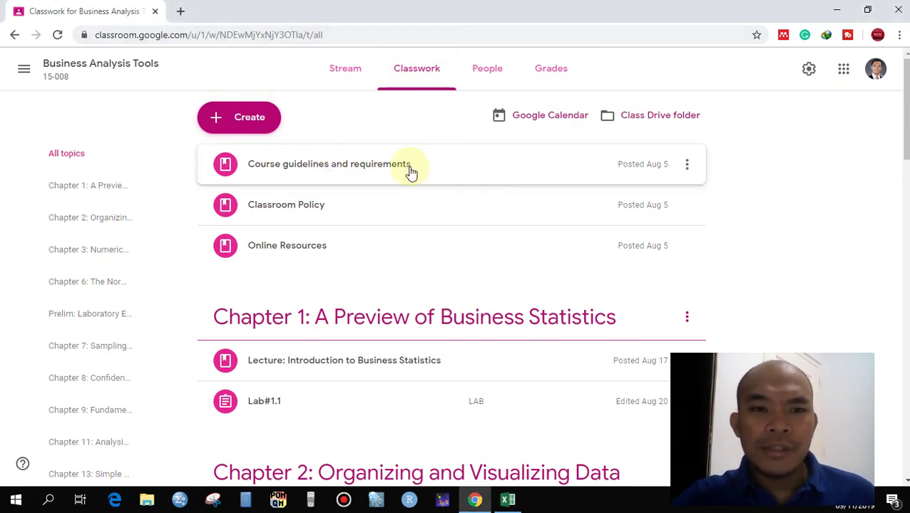
- On the Classwork page, expand Lab#1.1 to show its Lab #1.1.docx and Tax_calculation.xlsx attachments
scroll(798, 271, down, 2)
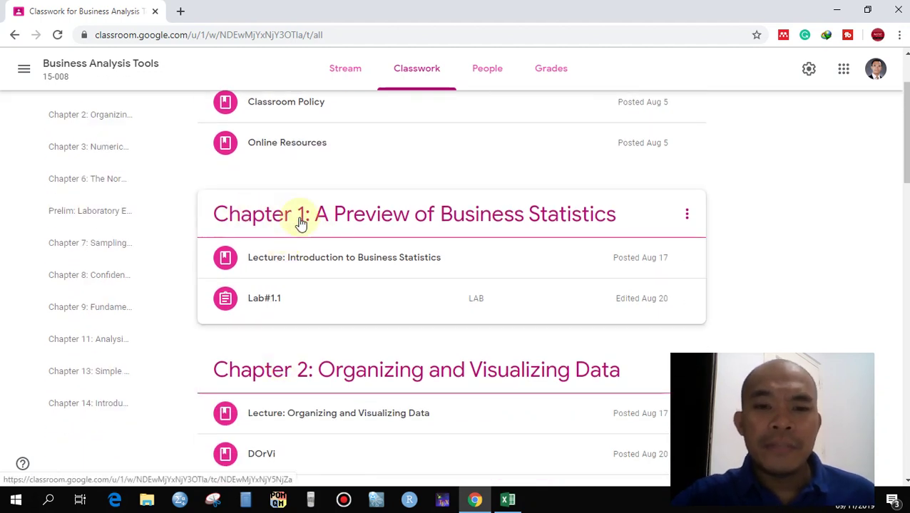
scroll(355, 255, down, 1)
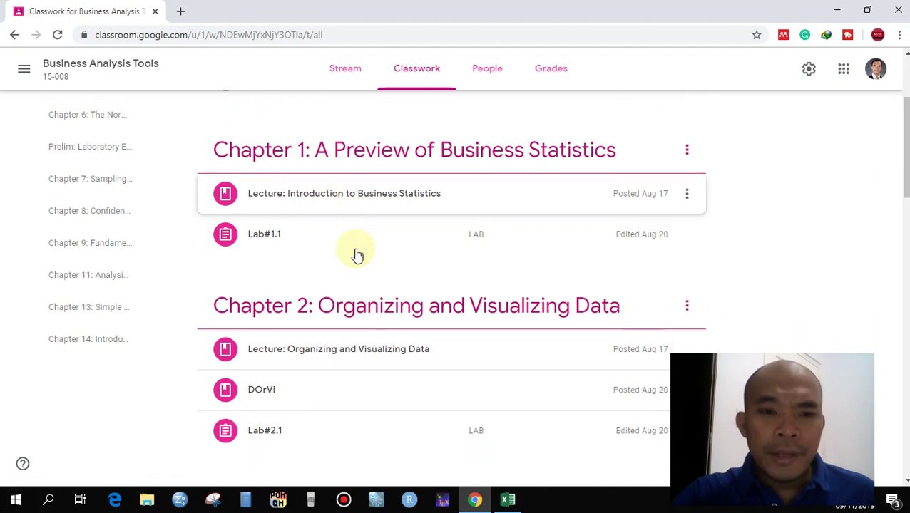
click(330, 200)
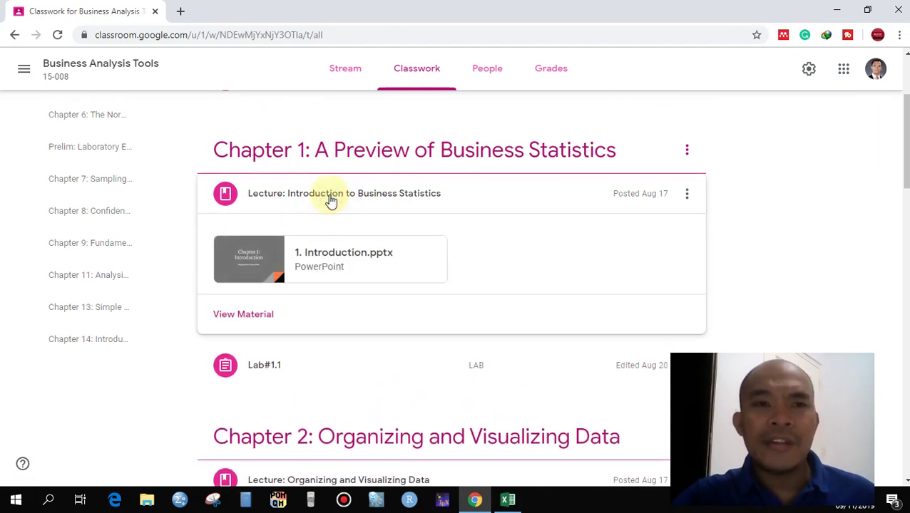
click(330, 200)
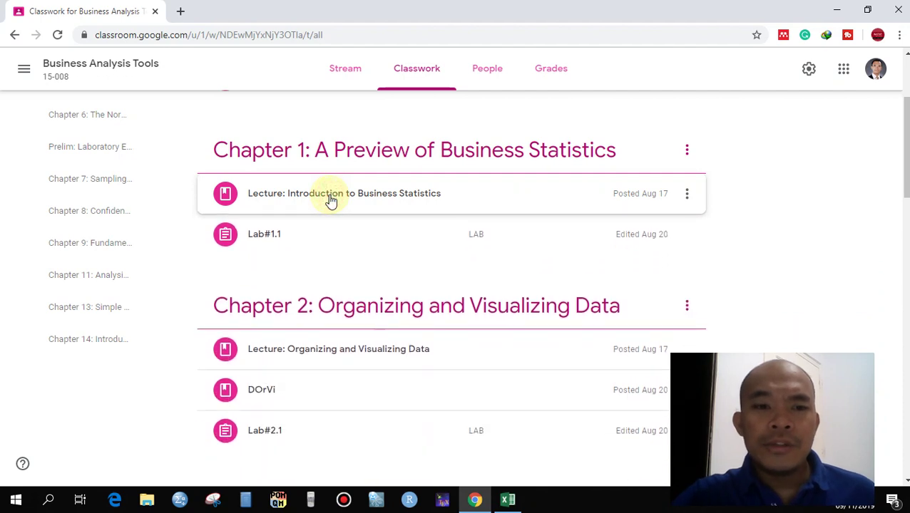
click(314, 242)
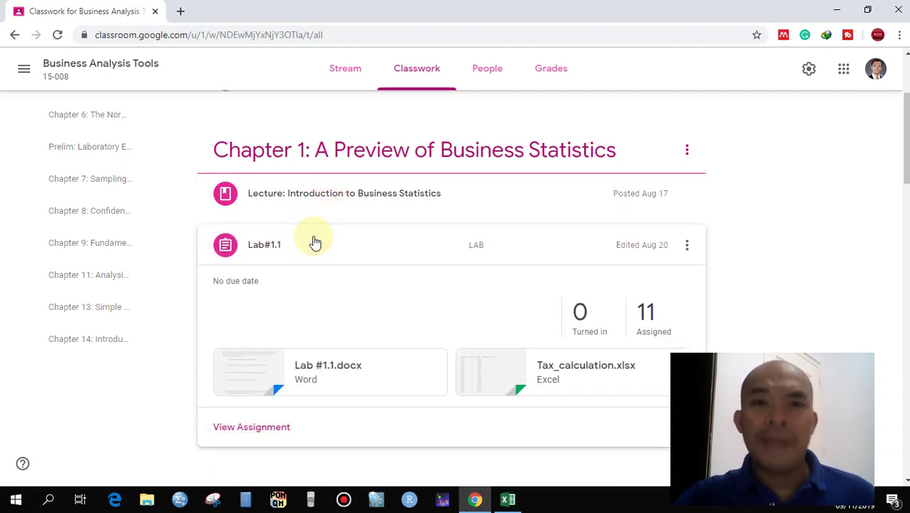
scroll(314, 244, down, 1)
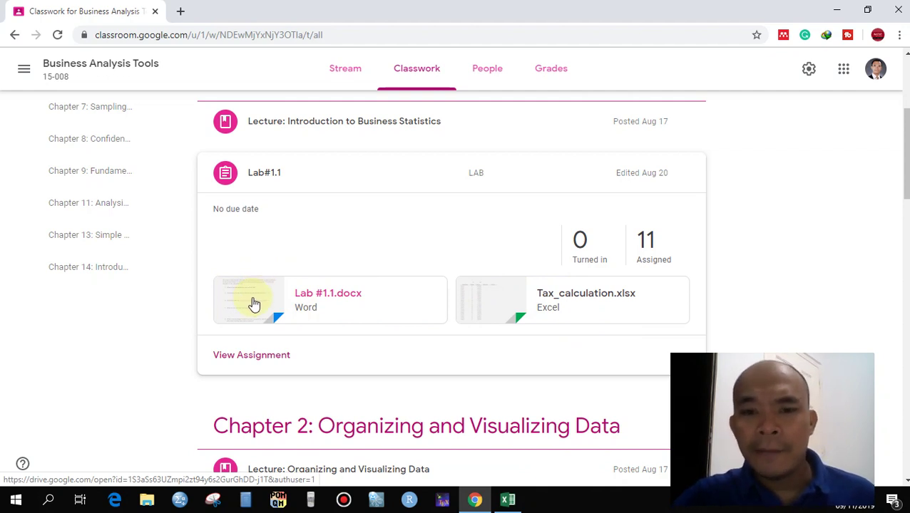
right_click(500, 303)
- Open Tax_calculation.xlsx and Lab #1.1.docx in new tabs, then download the spreadsheet from its preview
click(531, 312)
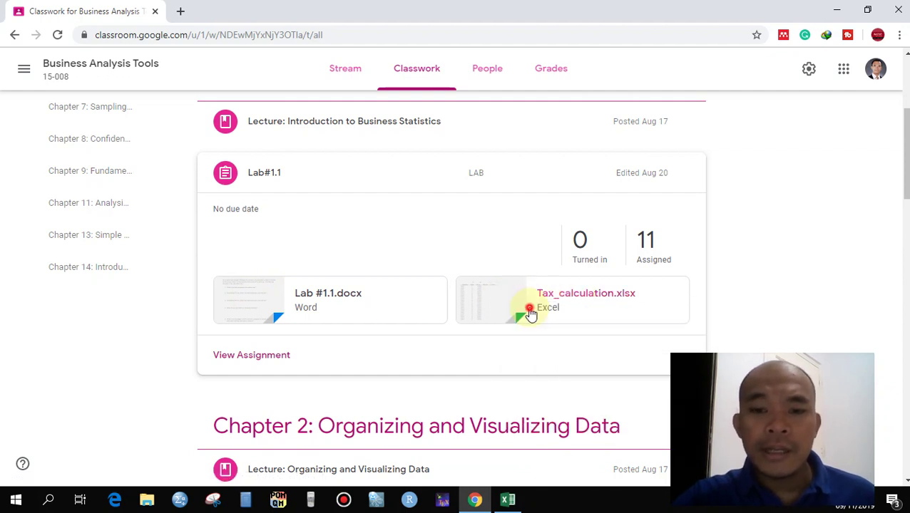
right_click(255, 312)
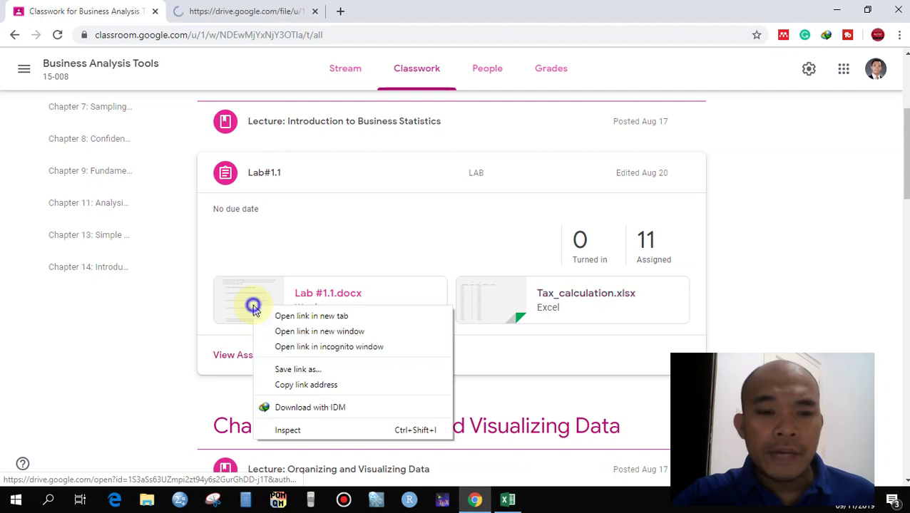
click(310, 317)
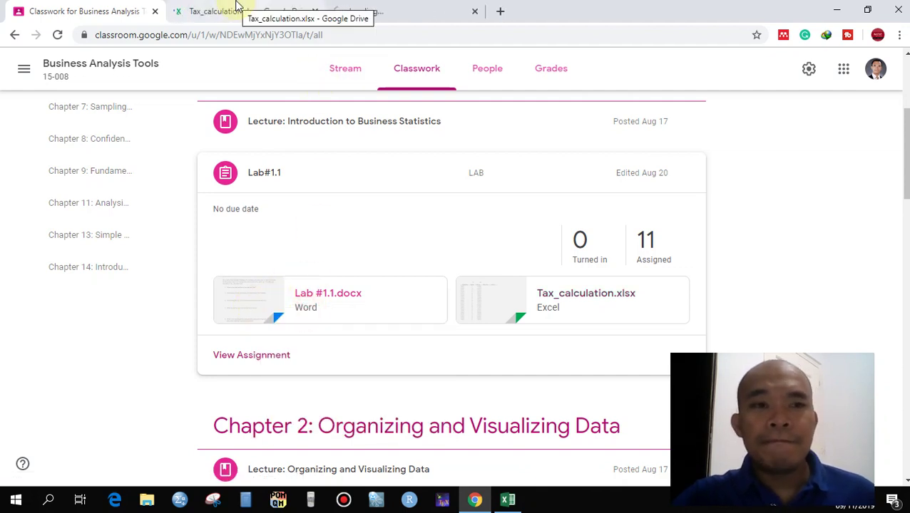
click(237, 9)
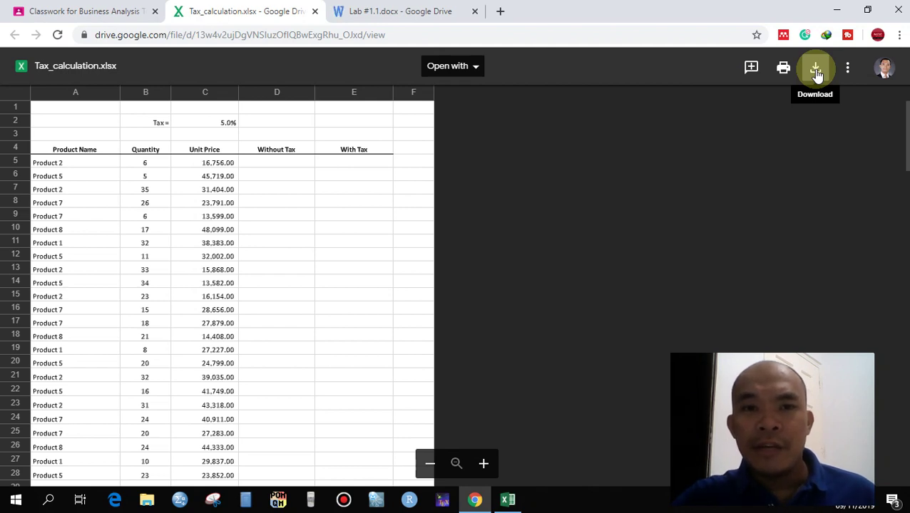
click(815, 69)
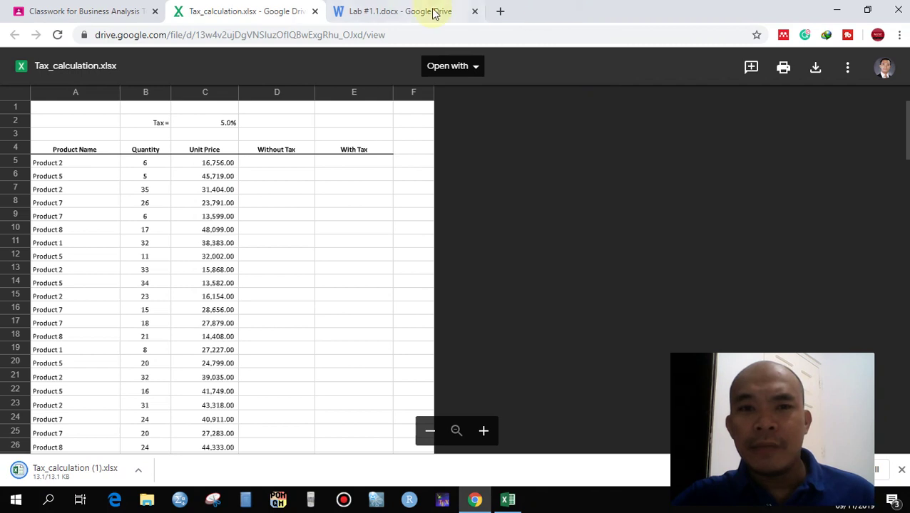
- Download Lab #1.1.docx, then open the downloaded Tax_calculation (1).xlsx in Excel
click(425, 12)
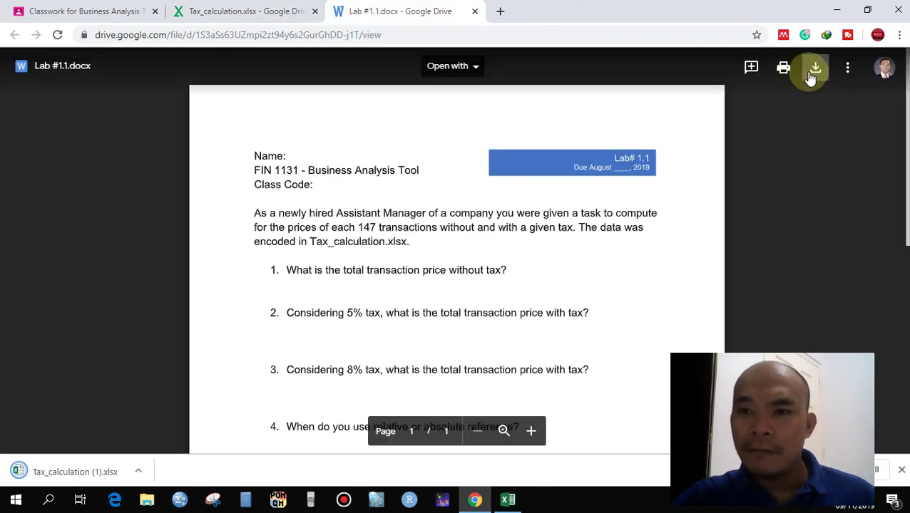
click(811, 73)
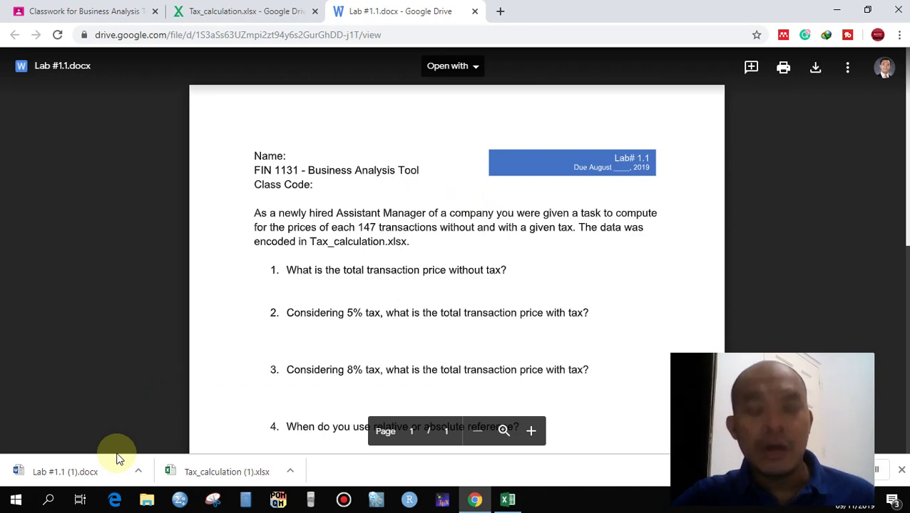
click(235, 473)
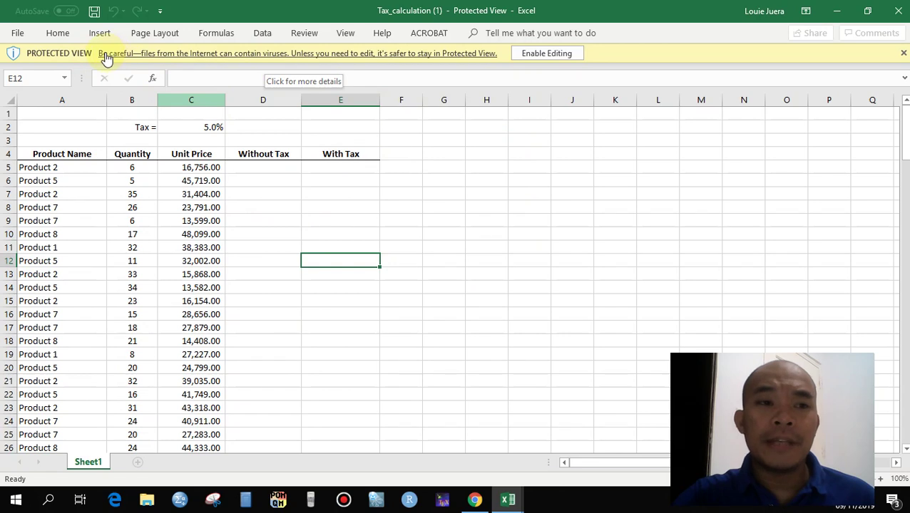
- Enable editing on Tax_calculation (1).xlsx to leave Protected View
click(525, 53)
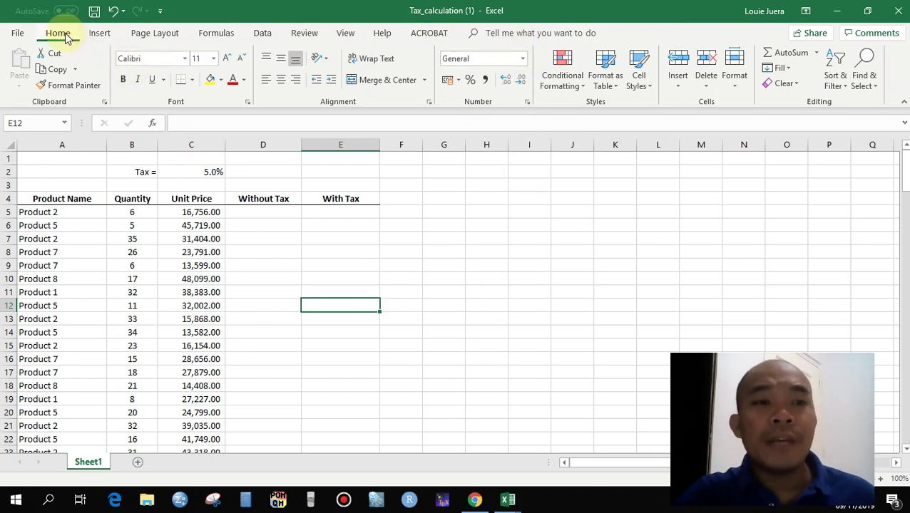
click(103, 34)
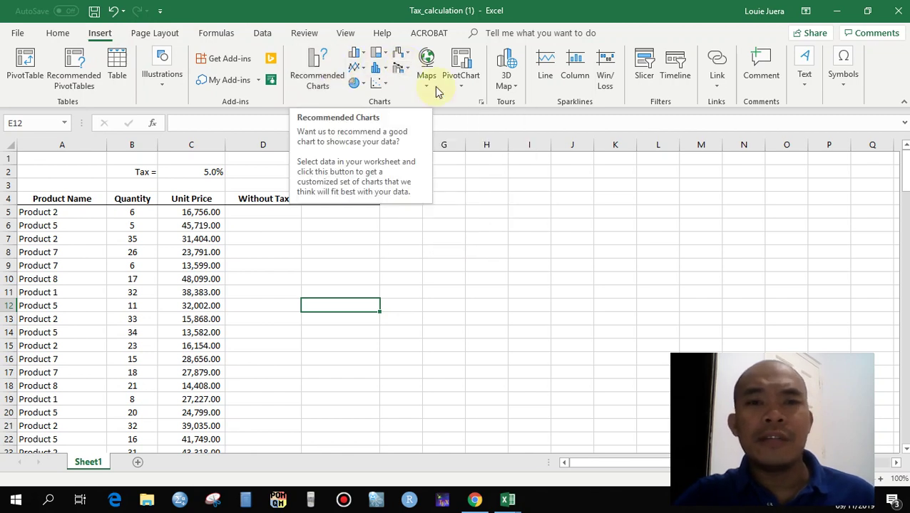
click(170, 36)
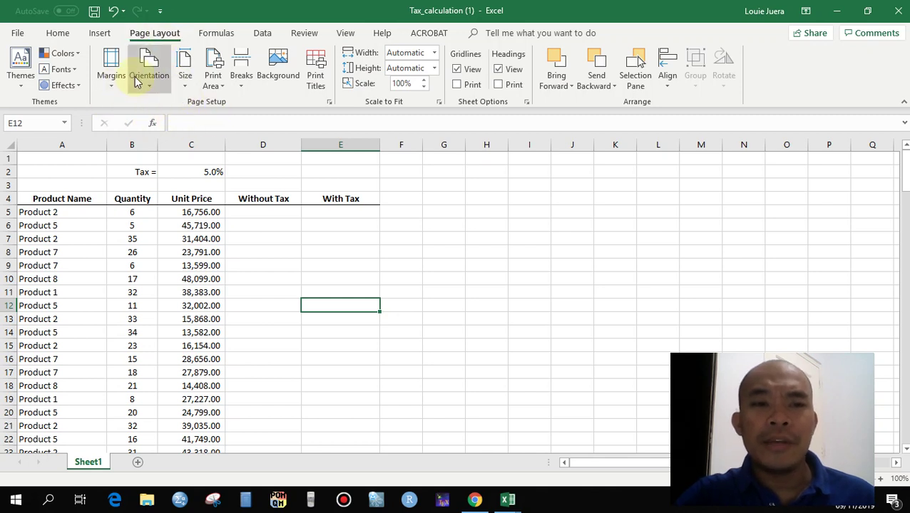
click(227, 34)
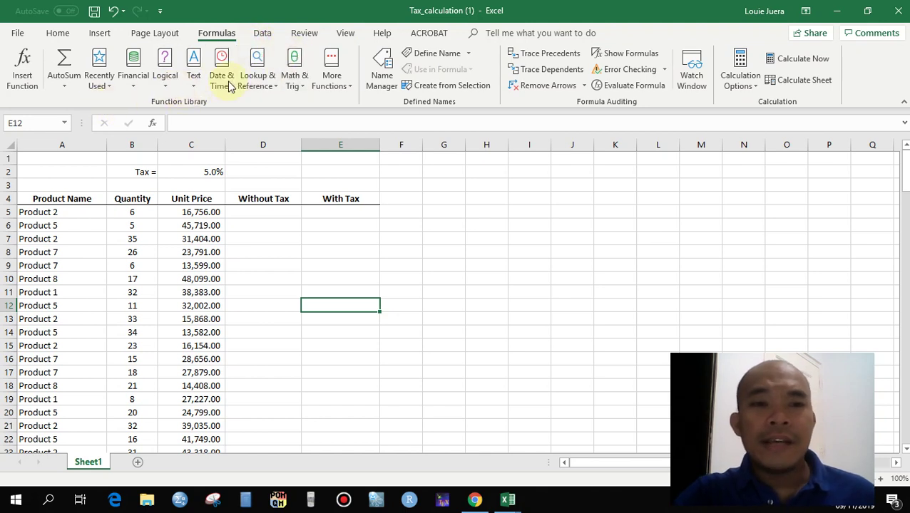
click(262, 33)
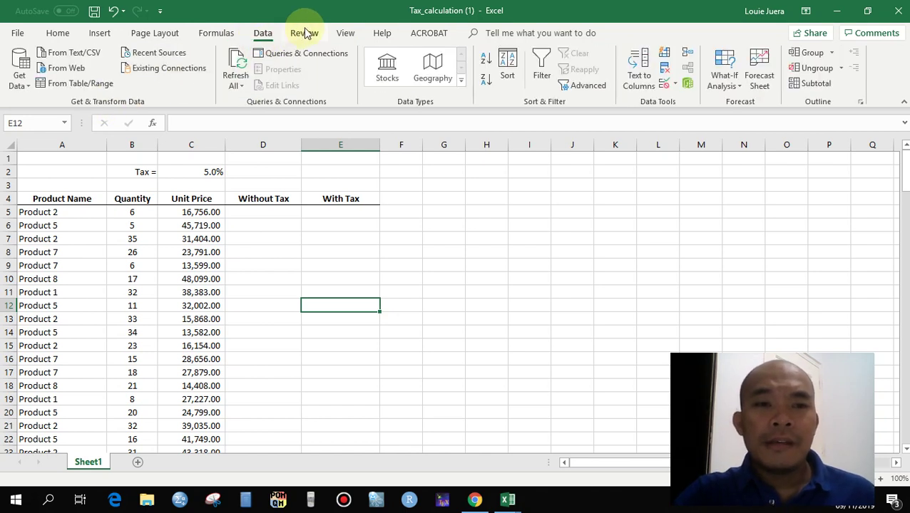
click(305, 33)
click(345, 34)
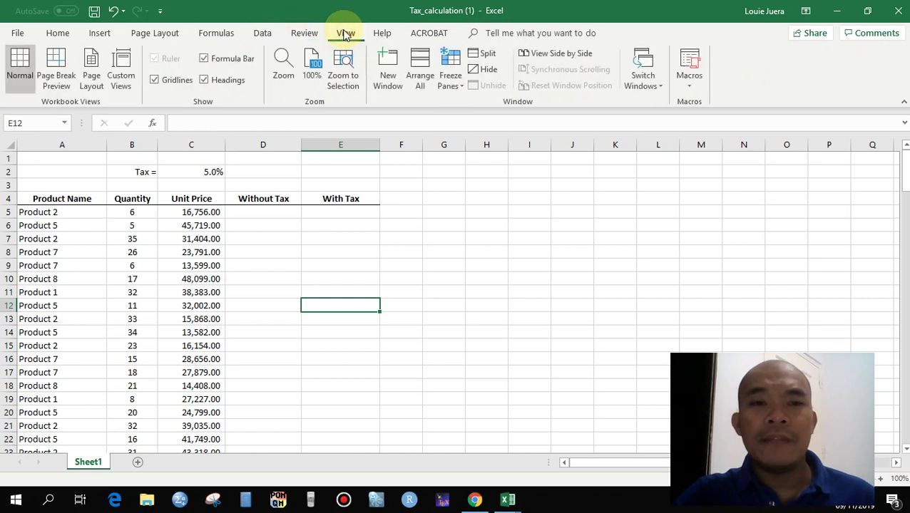
click(382, 33)
click(427, 34)
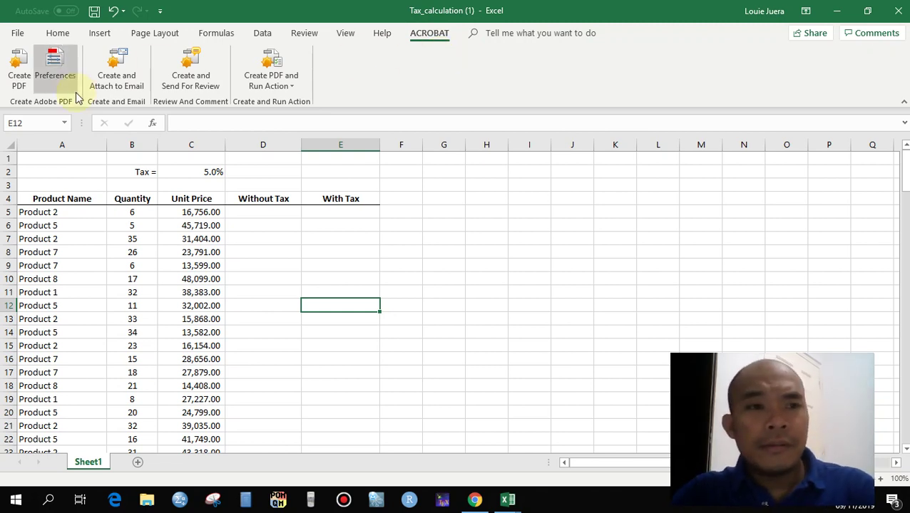
click(58, 34)
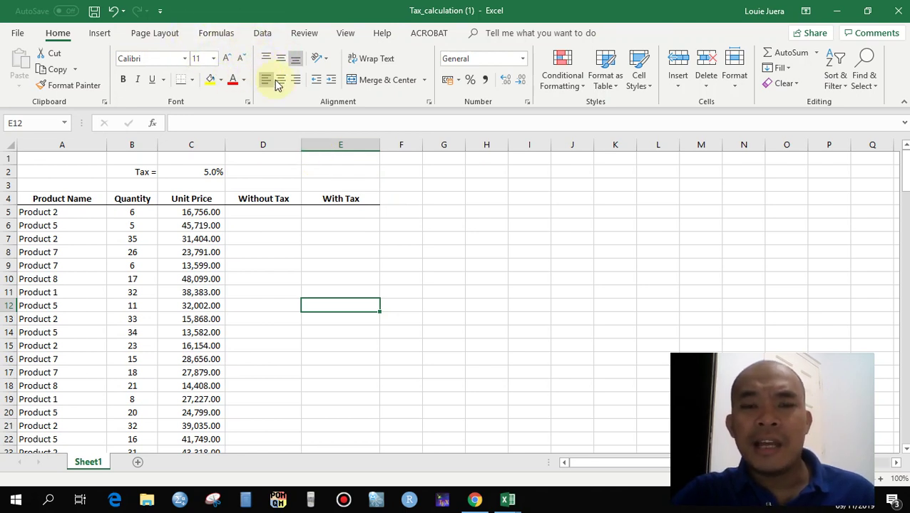
click(478, 213)
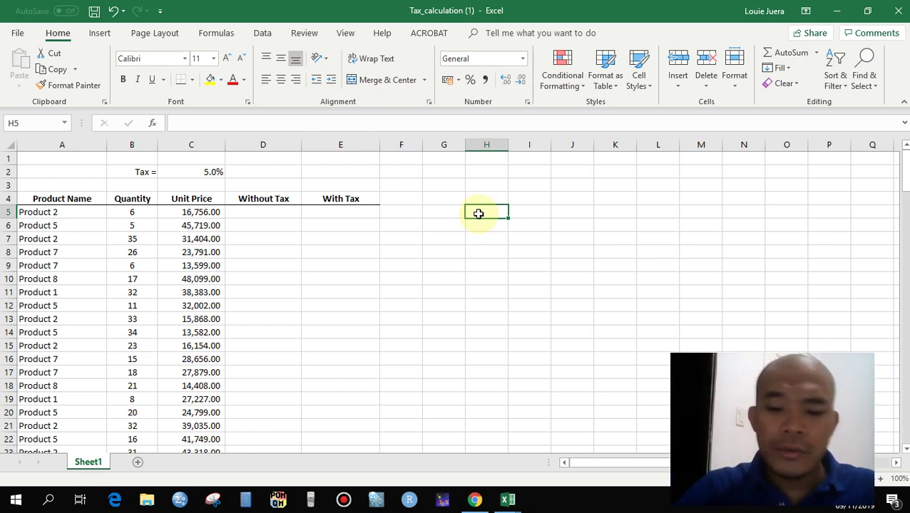
- Enter the student's full name in cell K7, after first trying cell H4
click(502, 199)
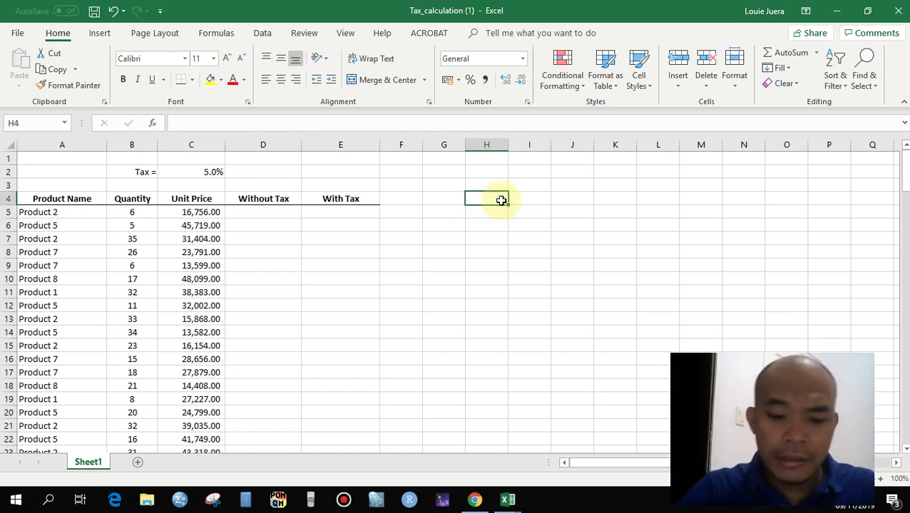
text(Louie Juera)
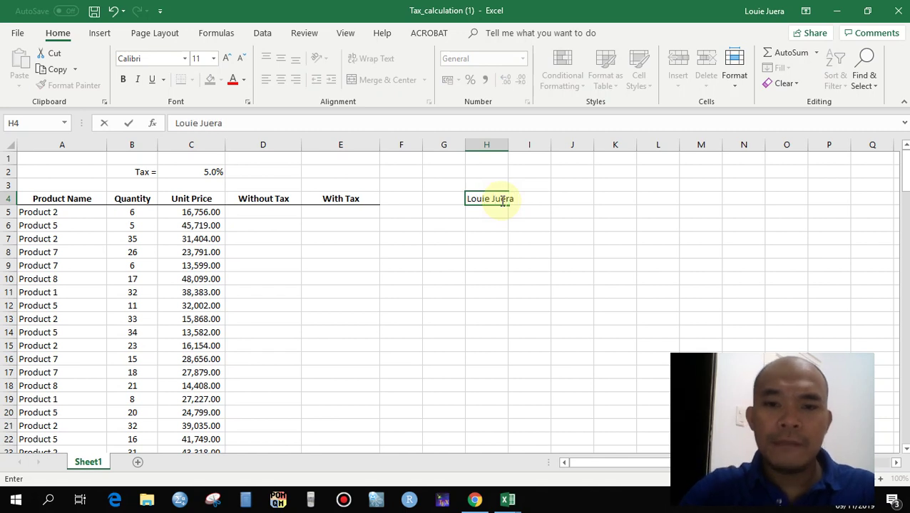
key(Return)
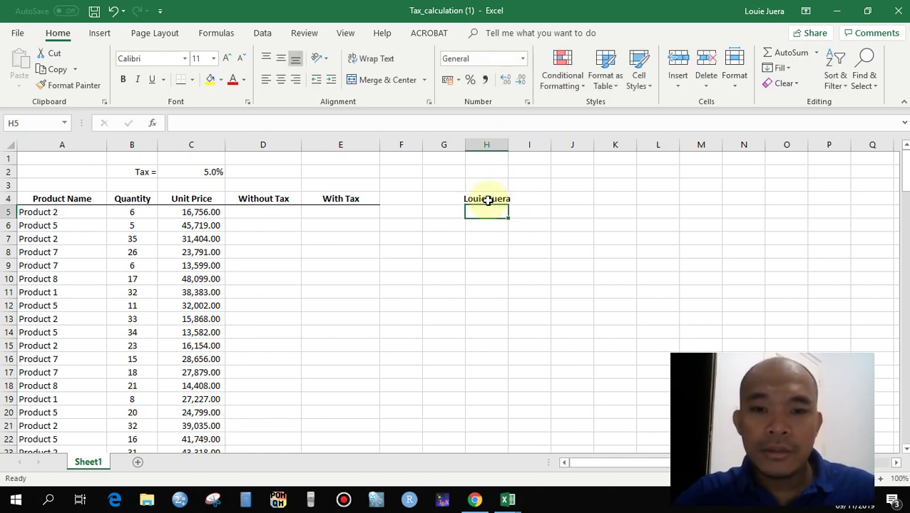
click(487, 201)
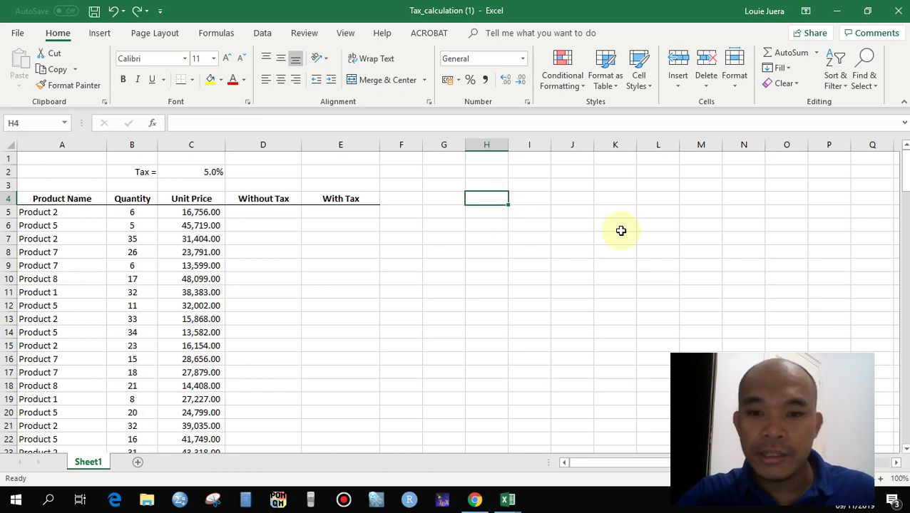
click(597, 236)
text(Louie Ju)
key(Return)
click(610, 344)
click(616, 238)
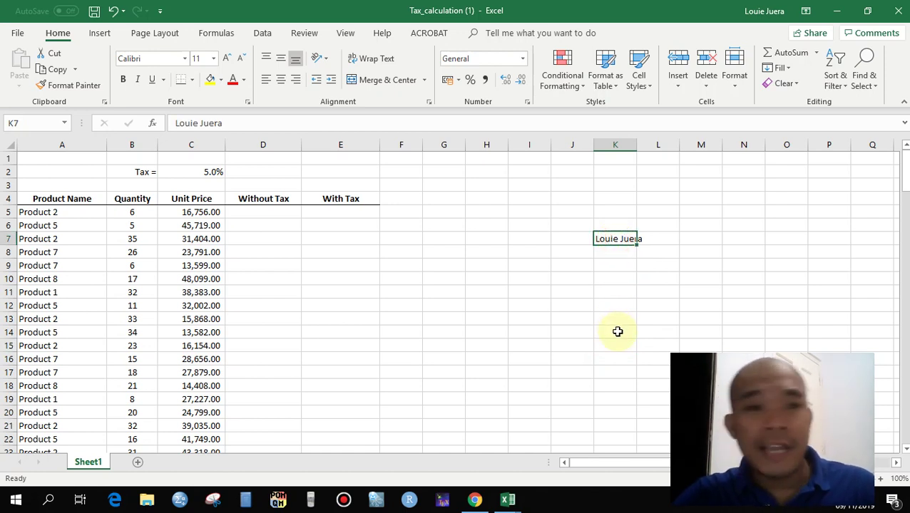
- Change the name in K7 to Times New Roman
click(185, 59)
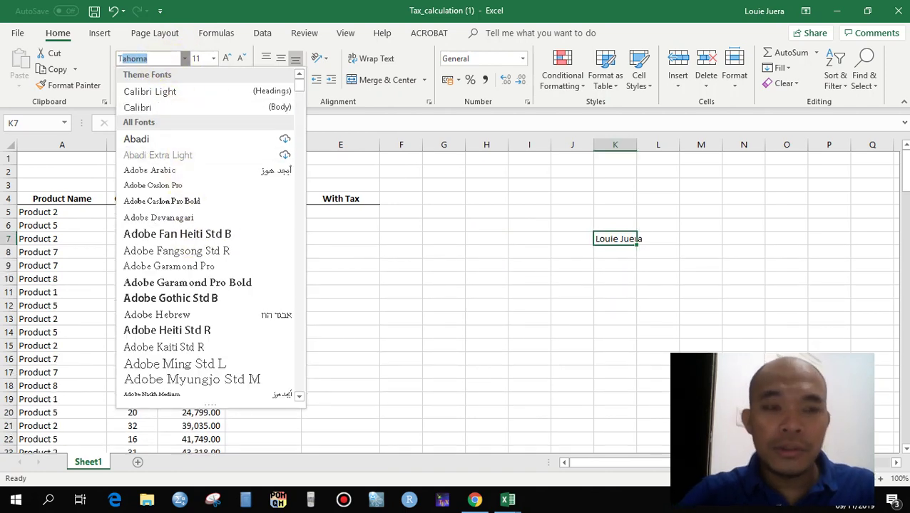
text(Times New R)
key(Return)
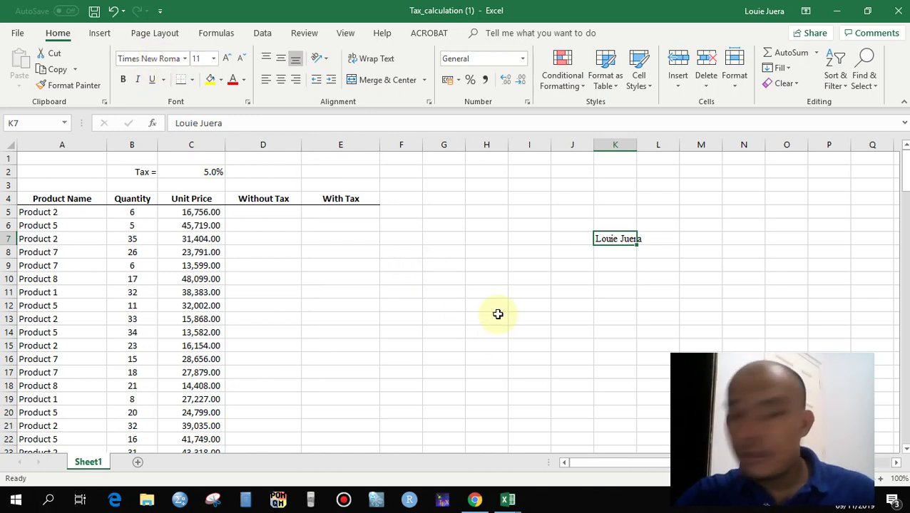
click(499, 277)
click(604, 241)
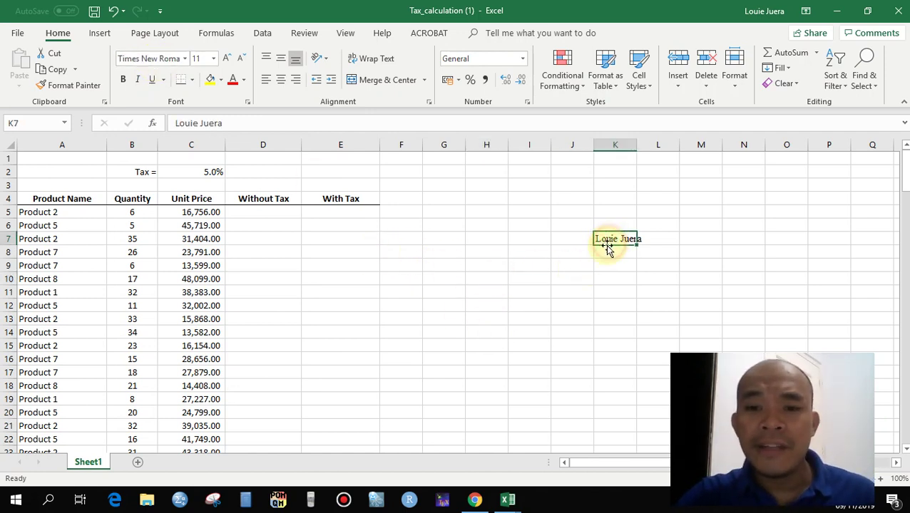
- Set the name's font size to 12 point
click(213, 60)
click(200, 124)
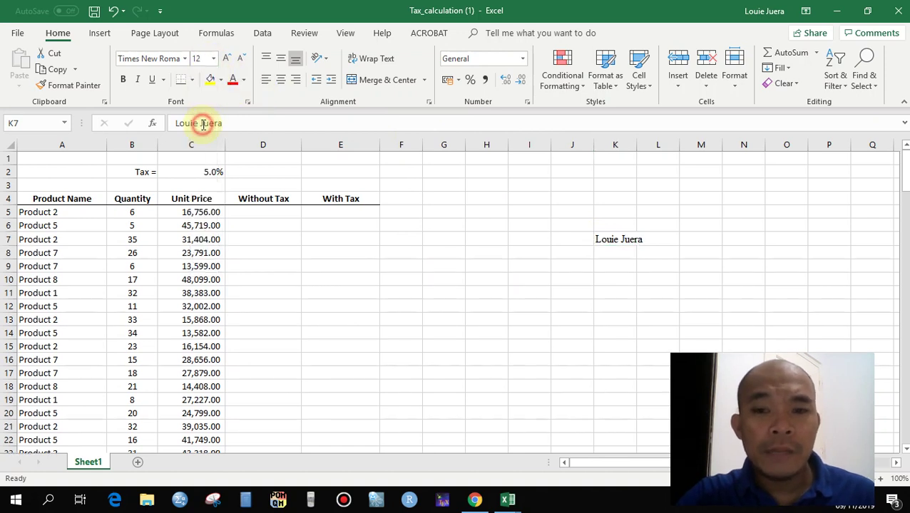
click(214, 60)
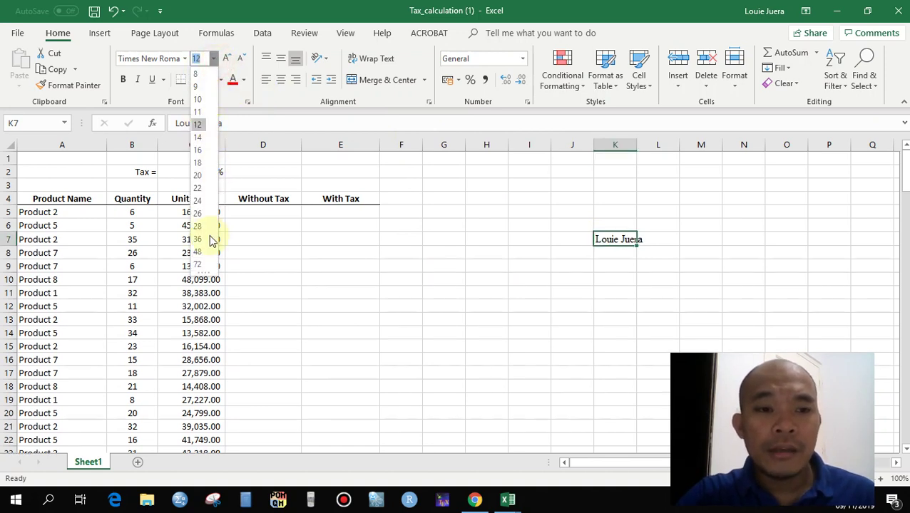
click(202, 256)
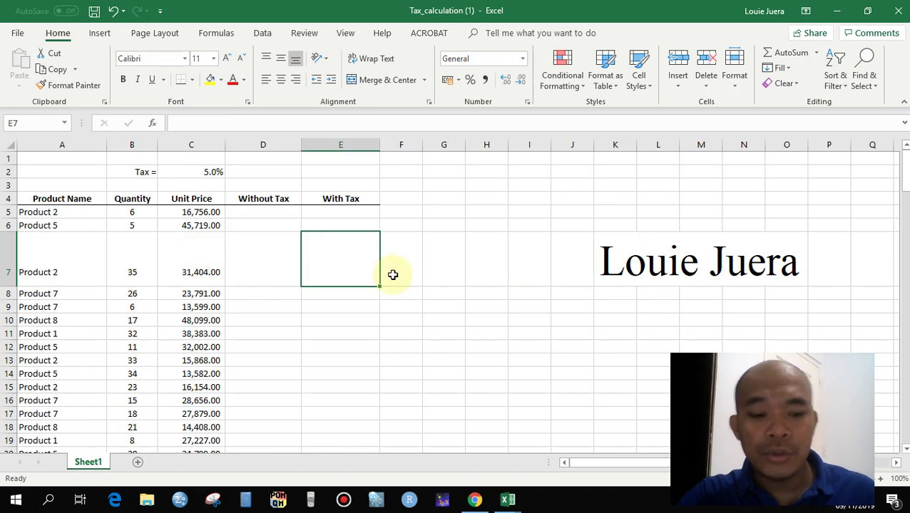
key(ctrl+z)
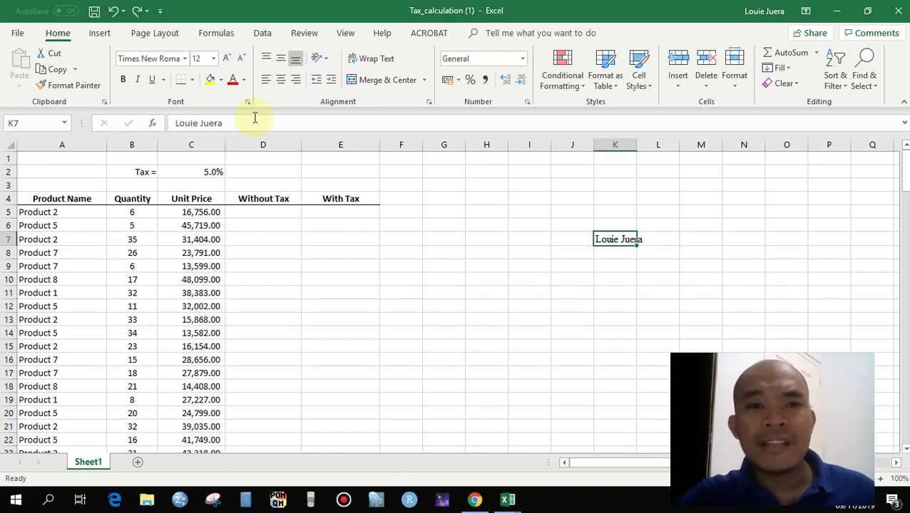
click(227, 61)
click(226, 61)
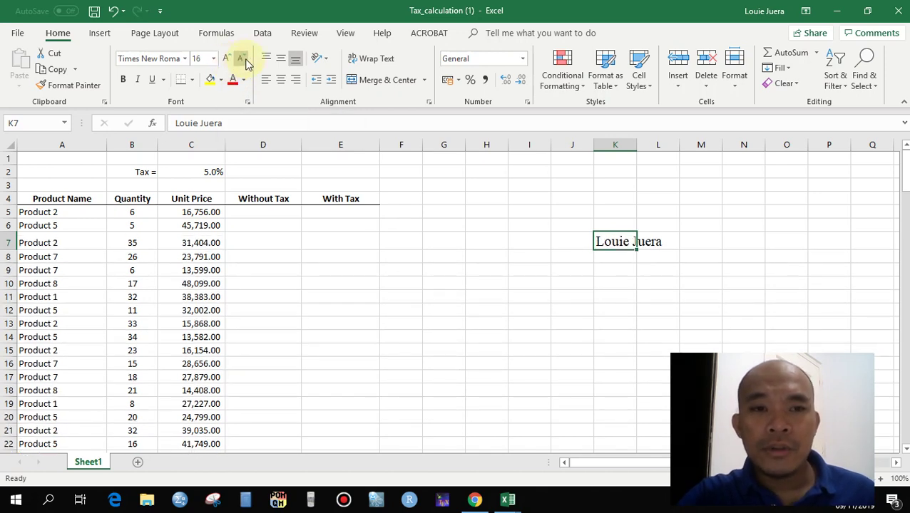
click(243, 63)
click(244, 62)
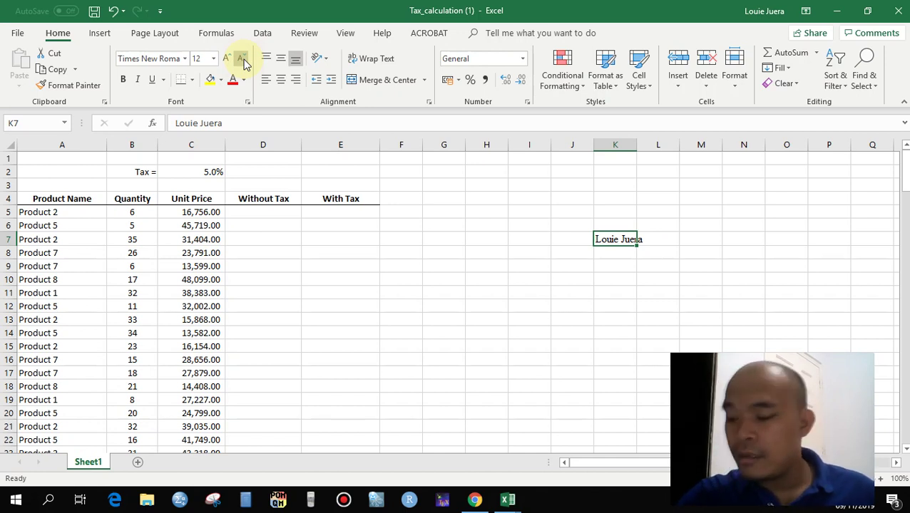
- Make the name in K7 bold
click(346, 249)
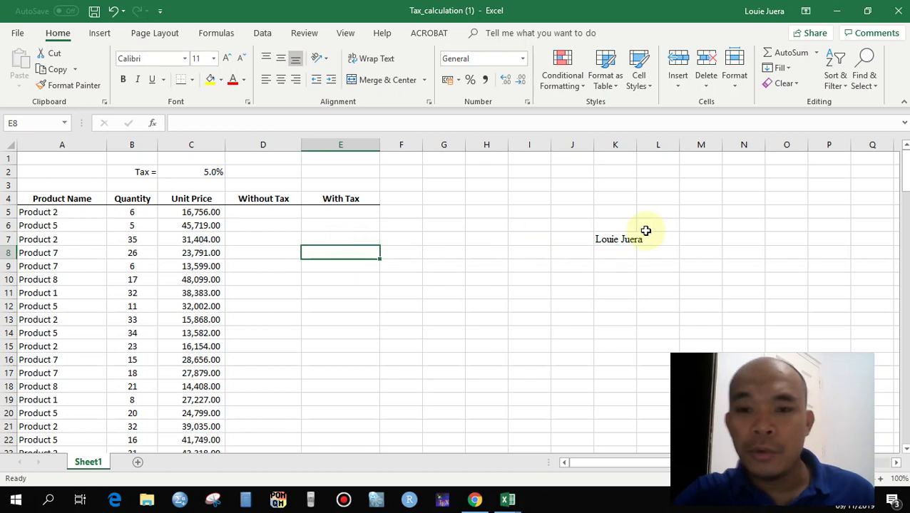
click(611, 239)
click(560, 303)
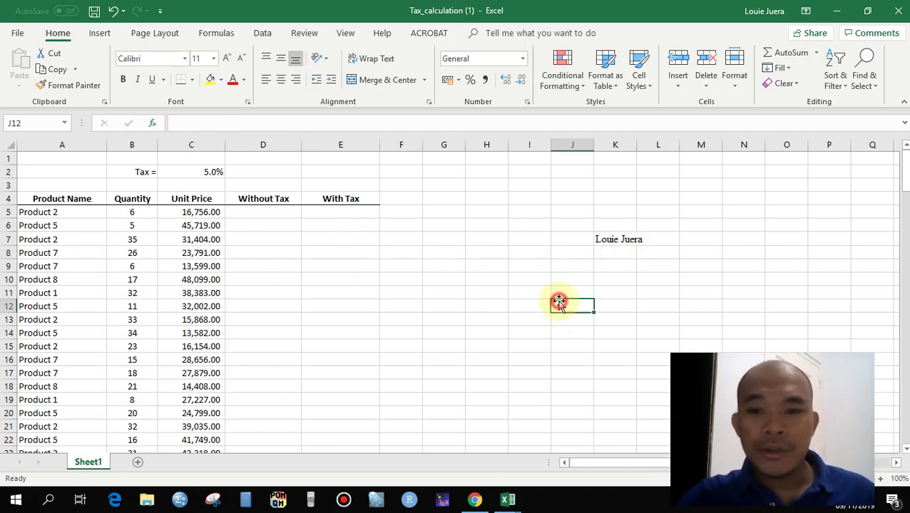
click(611, 241)
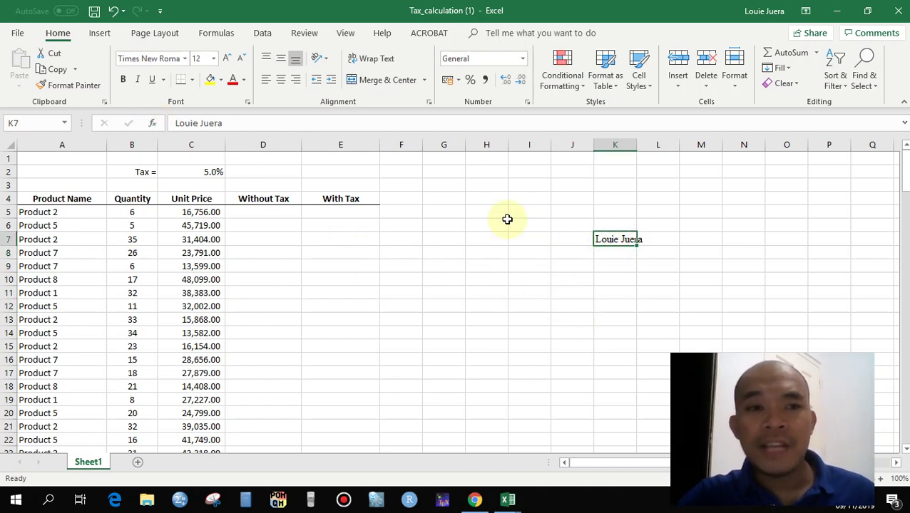
click(124, 79)
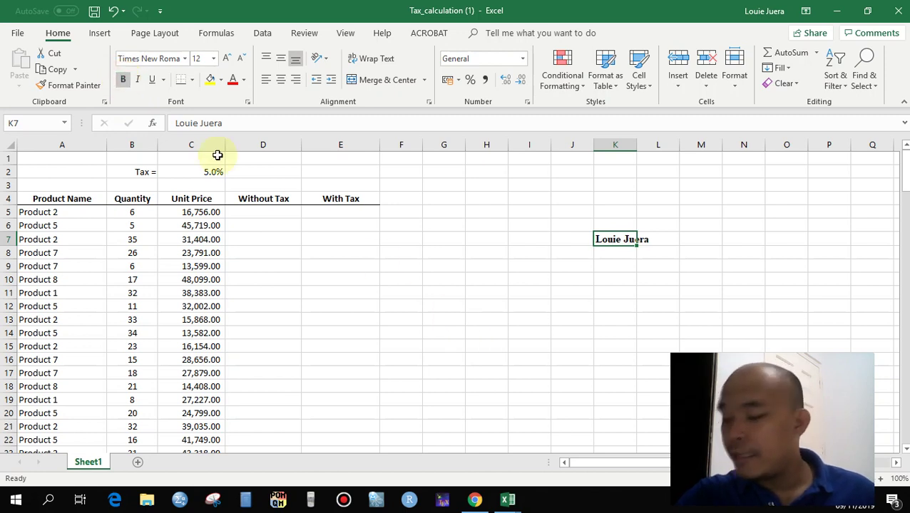
- Make the name in K7 italic and underlined
click(140, 84)
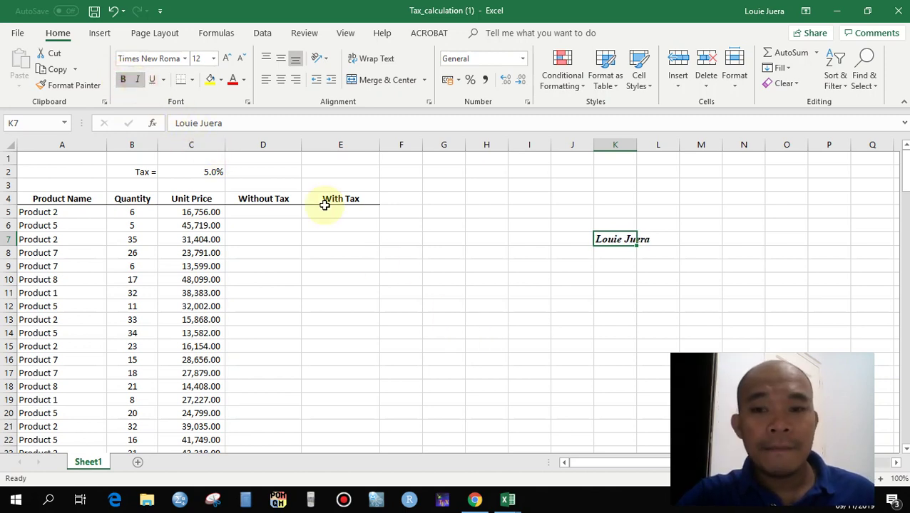
click(409, 240)
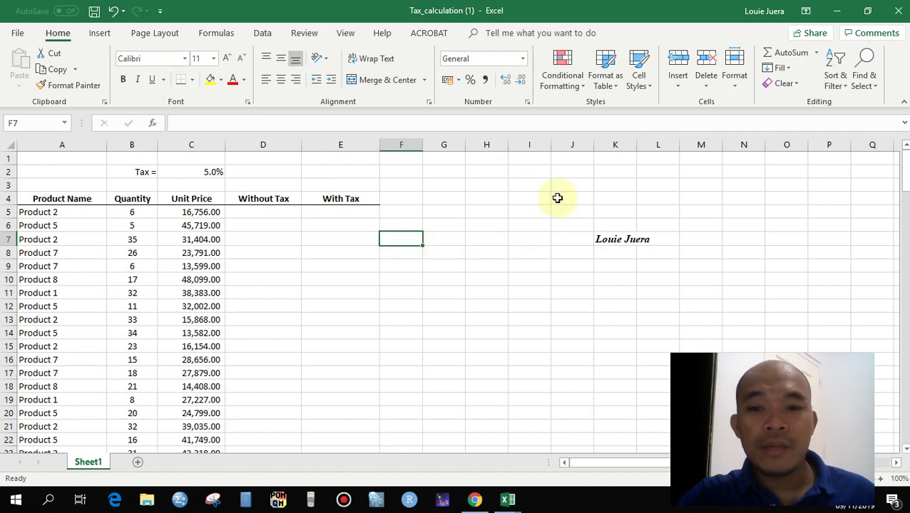
click(610, 241)
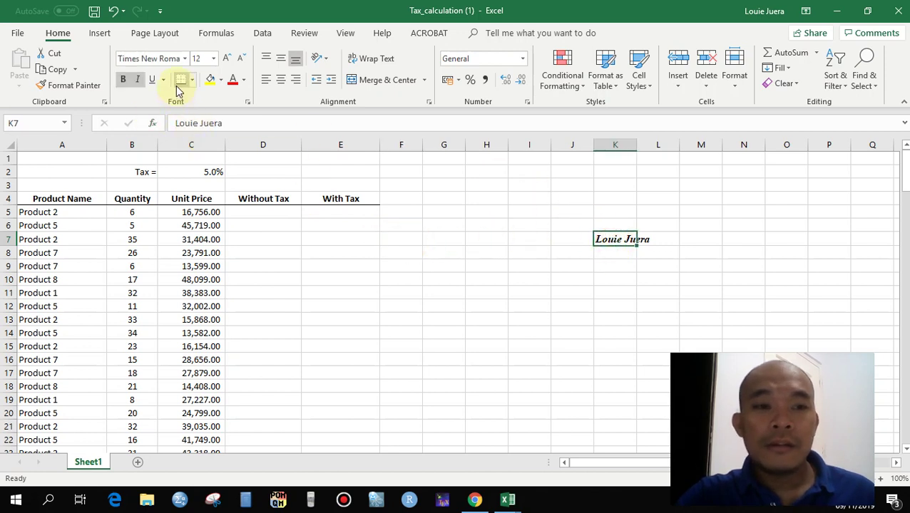
click(152, 80)
click(442, 251)
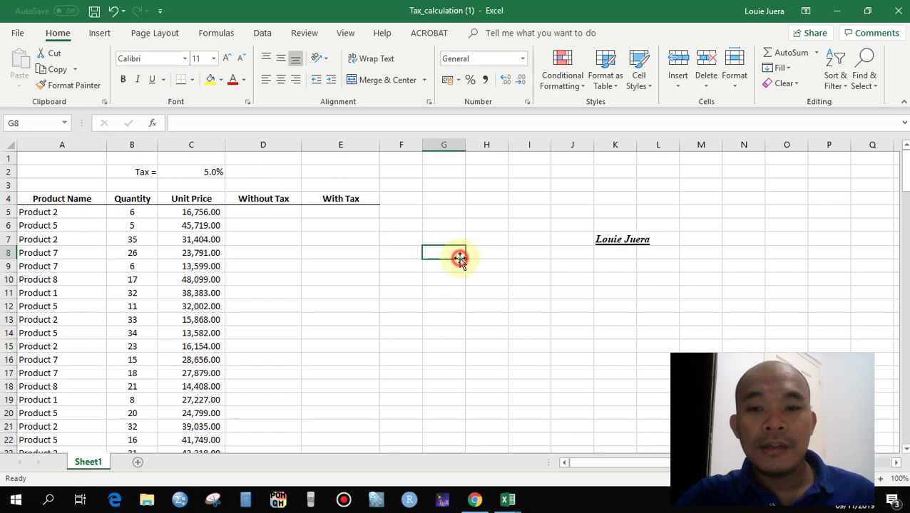
- Widen column K so the name fits
drag(637, 143, 678, 142)
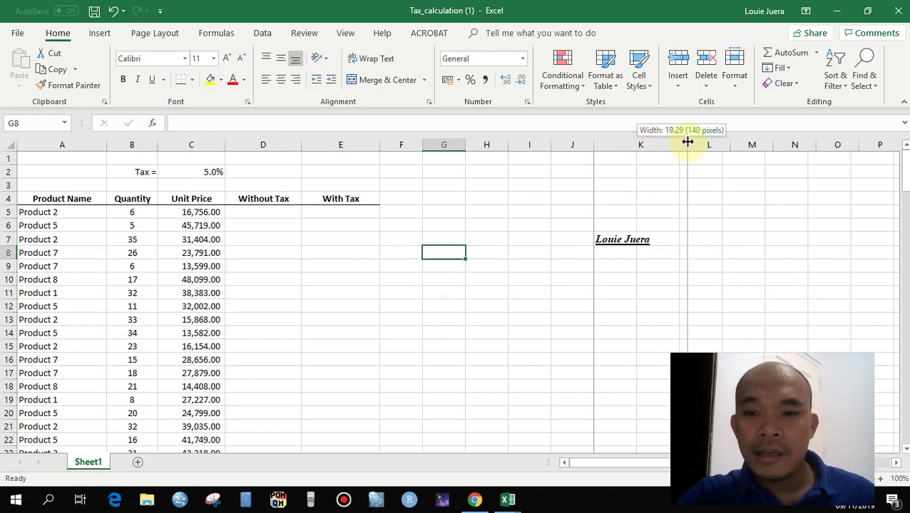
click(572, 305)
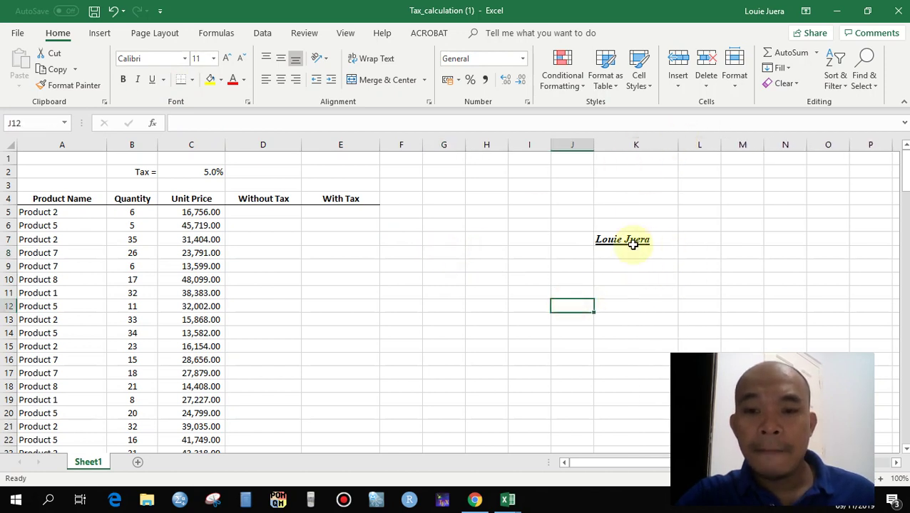
click(622, 215)
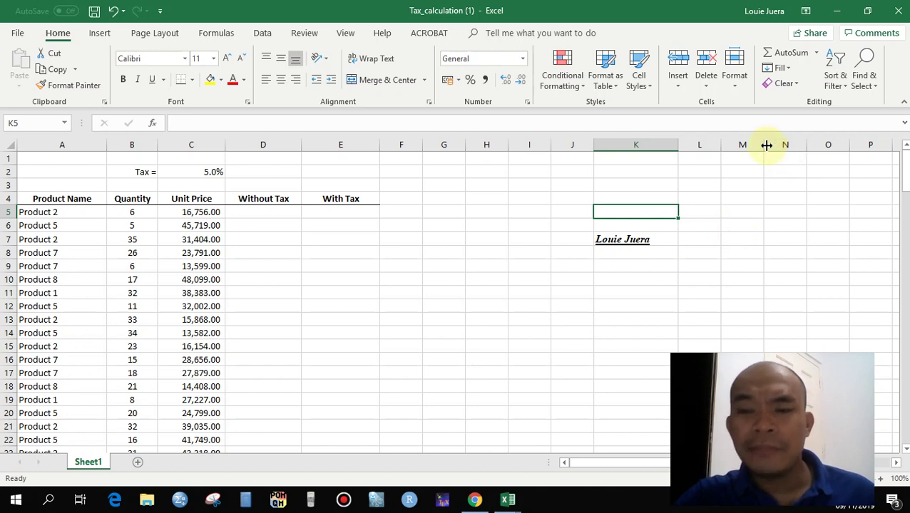
- Widen column M and enter the heading 'Business Analysis Tools' in M6
drag(765, 145, 800, 145)
click(744, 226)
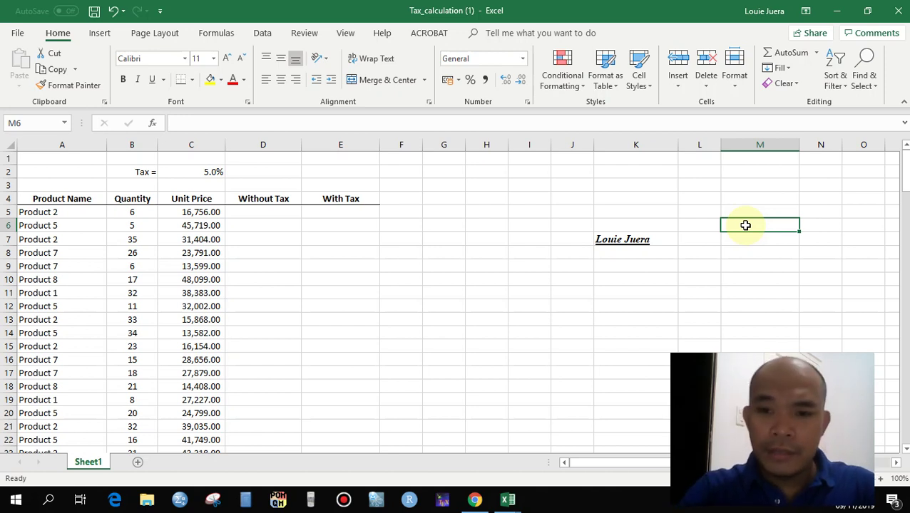
text(Business Analysis Tools)
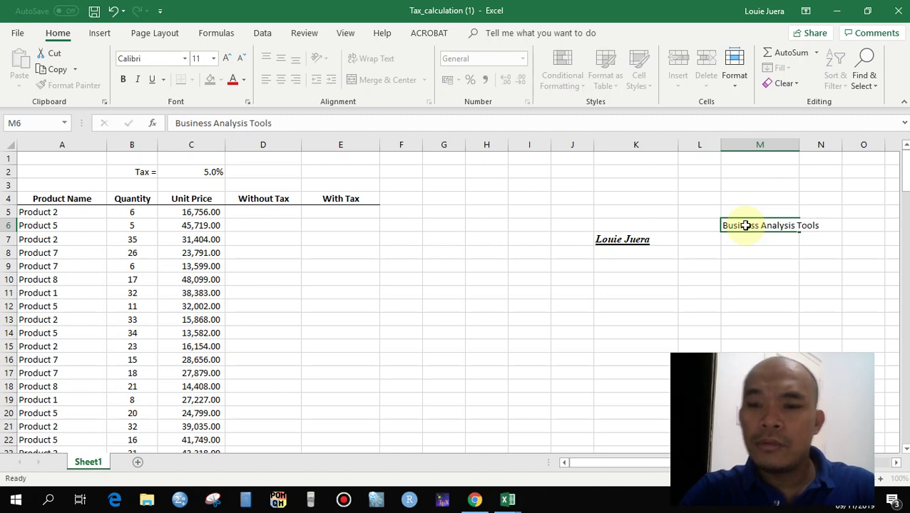
key(Return)
drag(799, 140, 840, 141)
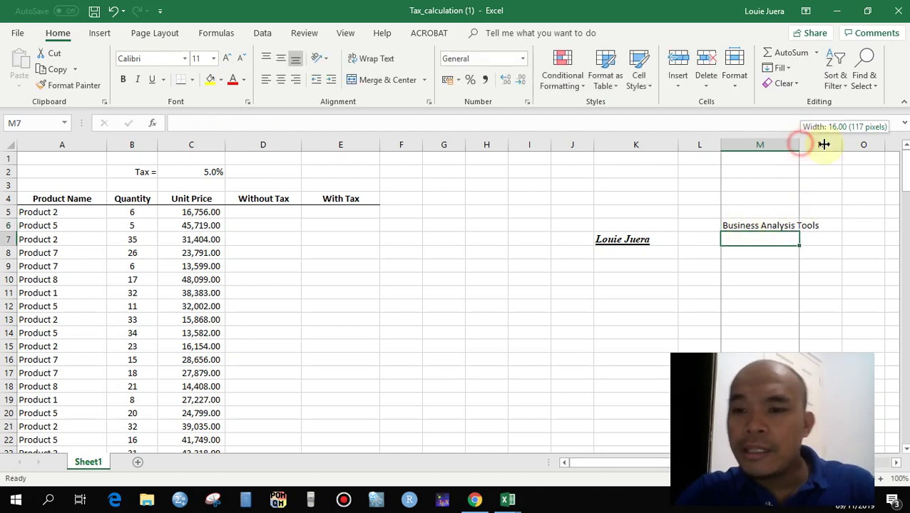
click(765, 225)
- Try an outside border on M6, then undo it
click(192, 80)
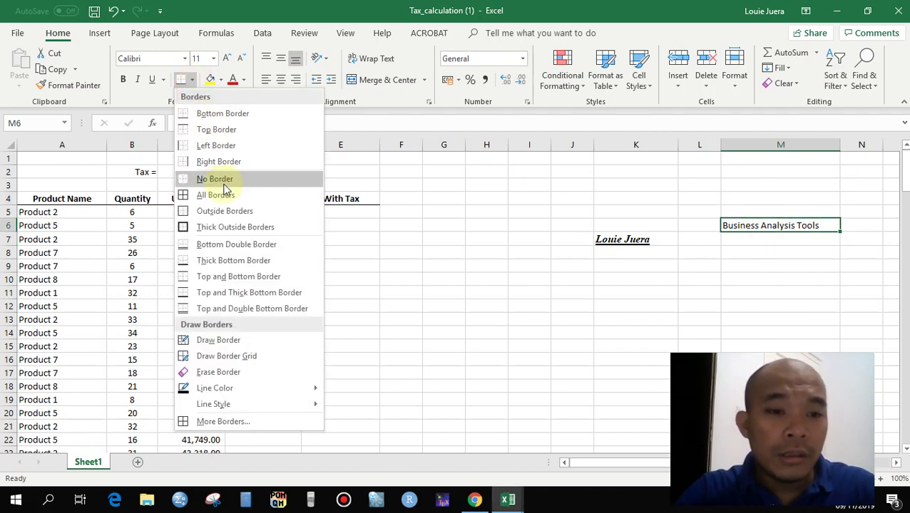
click(240, 211)
click(595, 252)
click(744, 226)
click(641, 386)
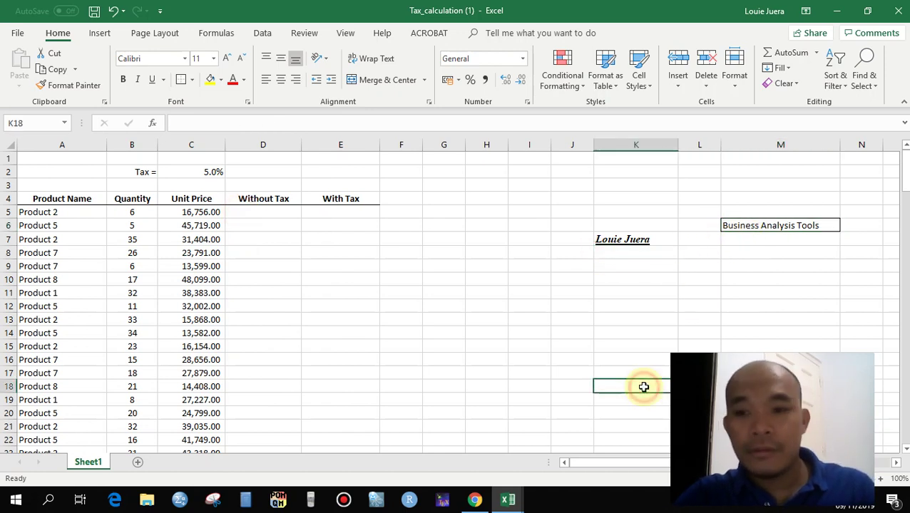
key(ctrl+z)
click(585, 357)
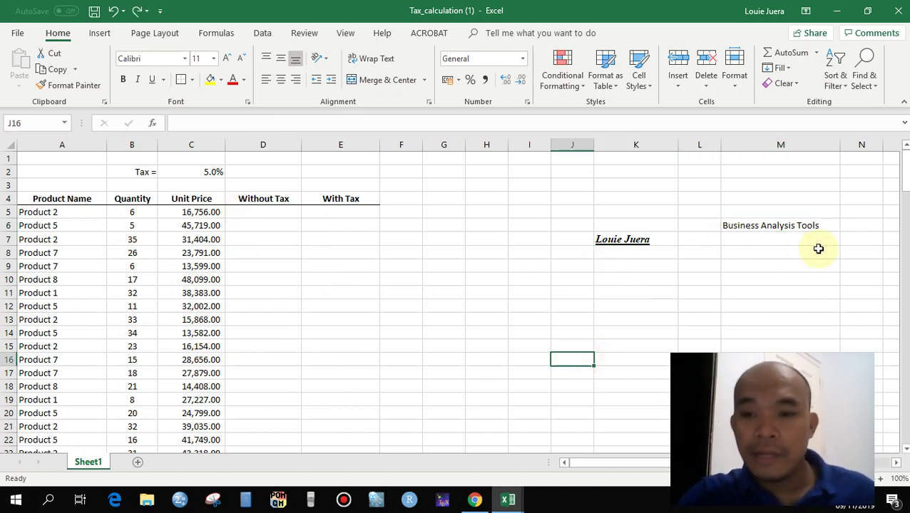
click(780, 228)
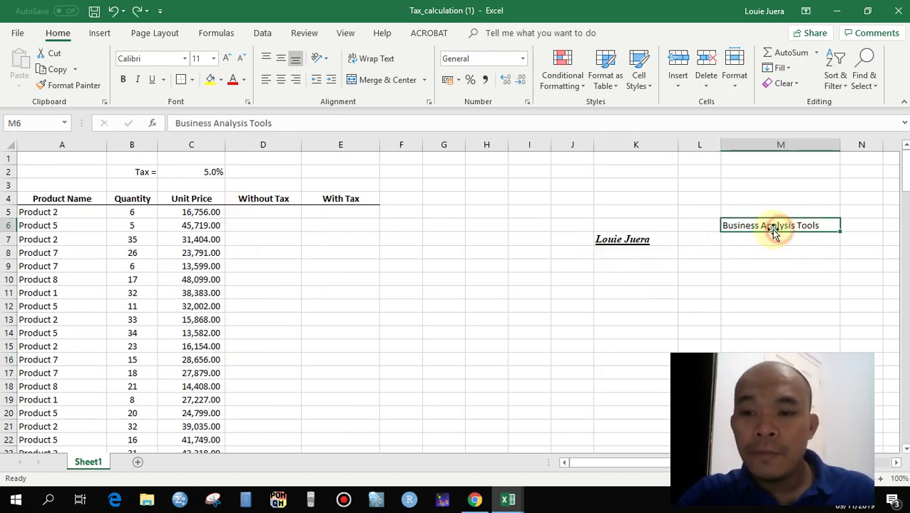
- Give M6 a single bottom border, undoing a trial double bottom border
click(193, 82)
click(204, 114)
click(499, 257)
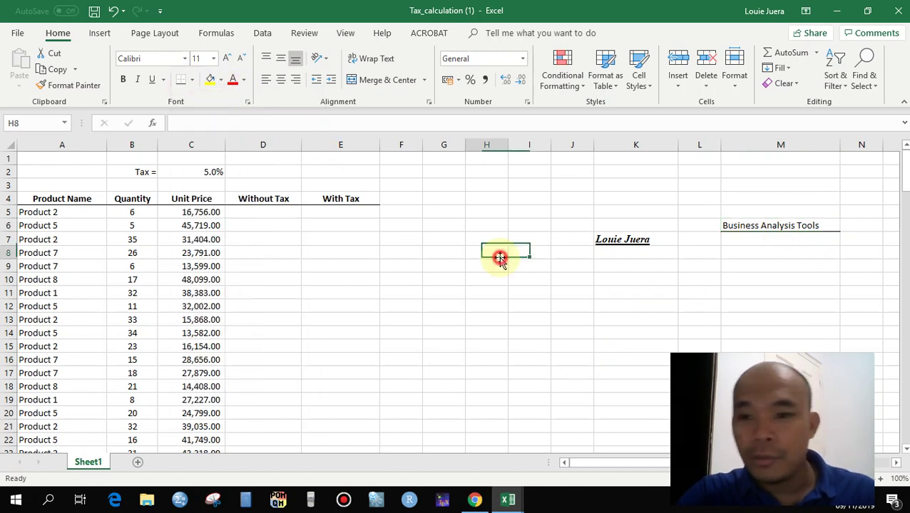
click(794, 225)
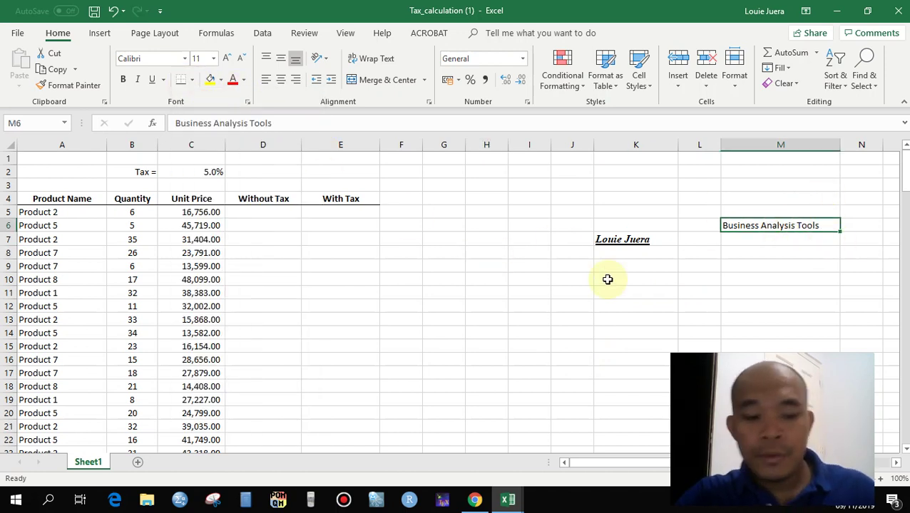
click(198, 81)
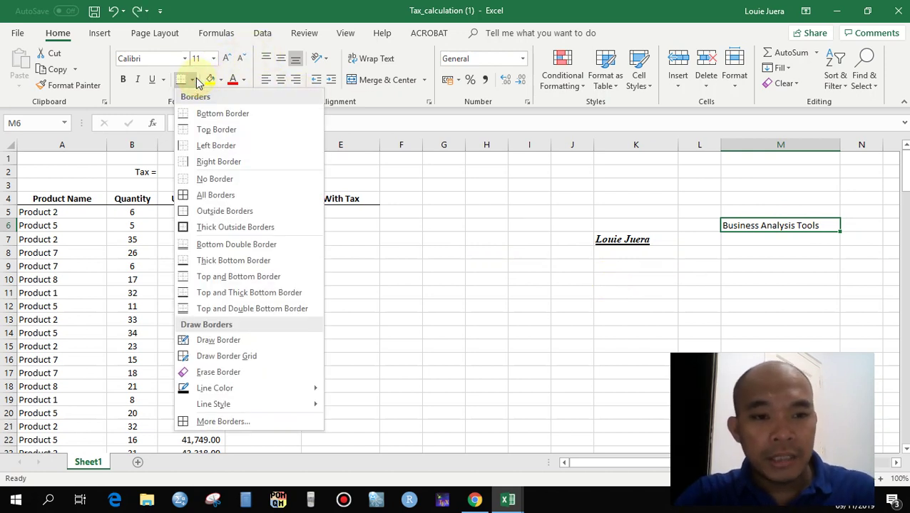
click(255, 245)
click(488, 297)
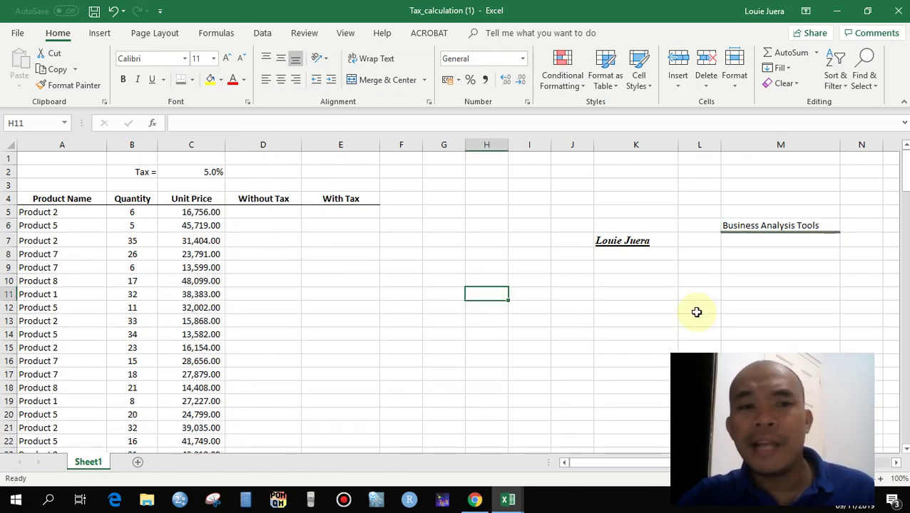
key(ctrl+z)
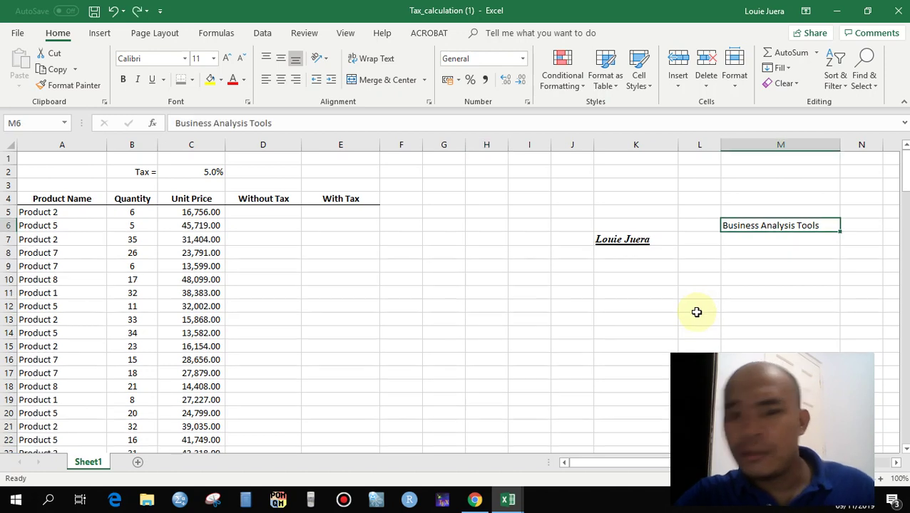
click(686, 315)
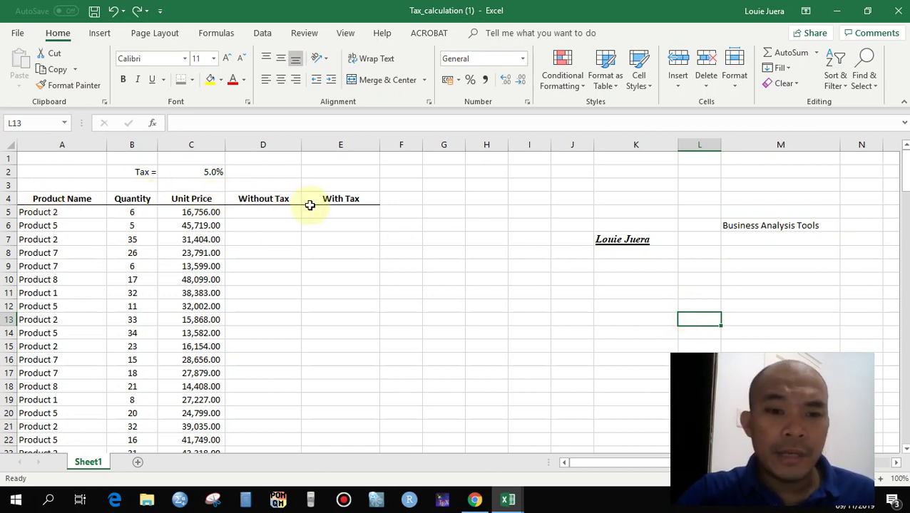
- Fill the header row A4:E4 dark blue
drag(329, 199, 50, 198)
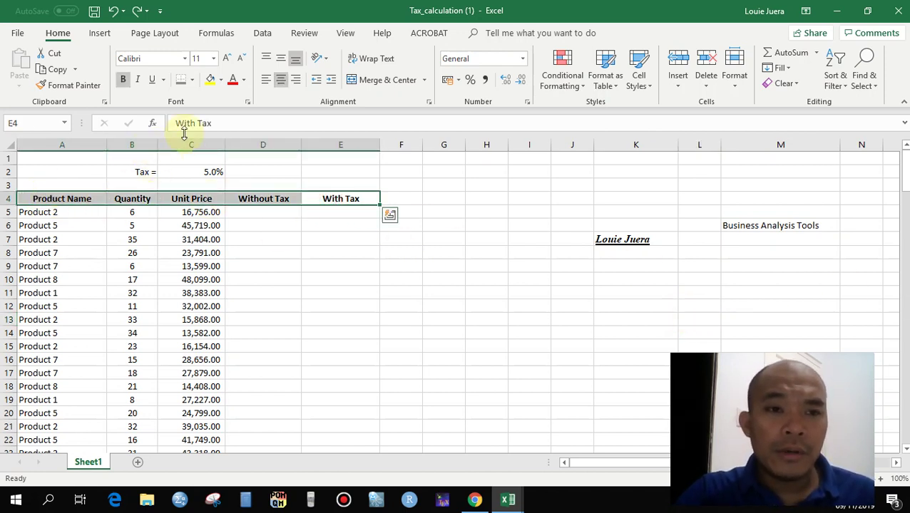
click(221, 80)
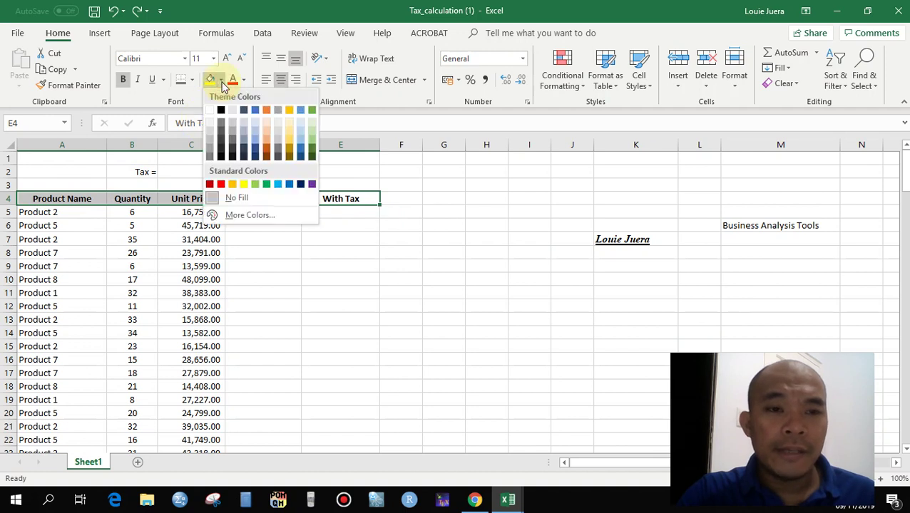
click(253, 128)
click(408, 314)
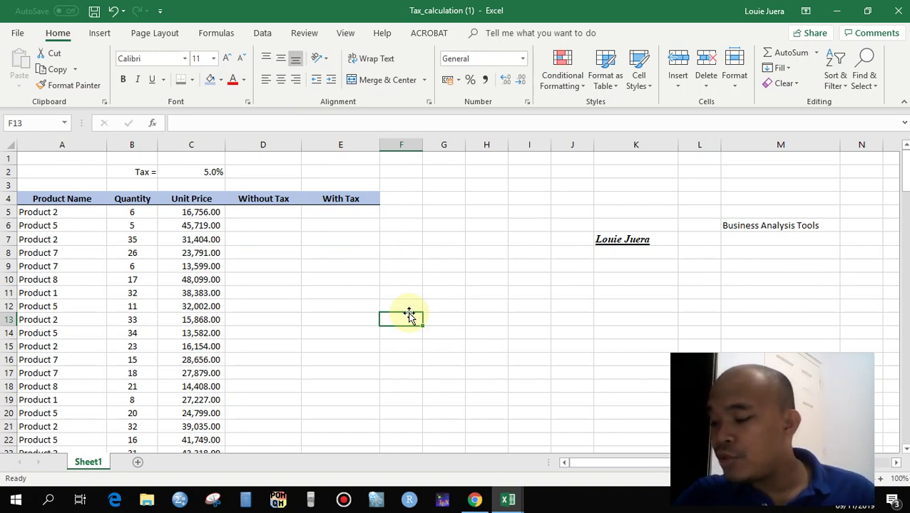
click(322, 200)
drag(322, 199, 22, 199)
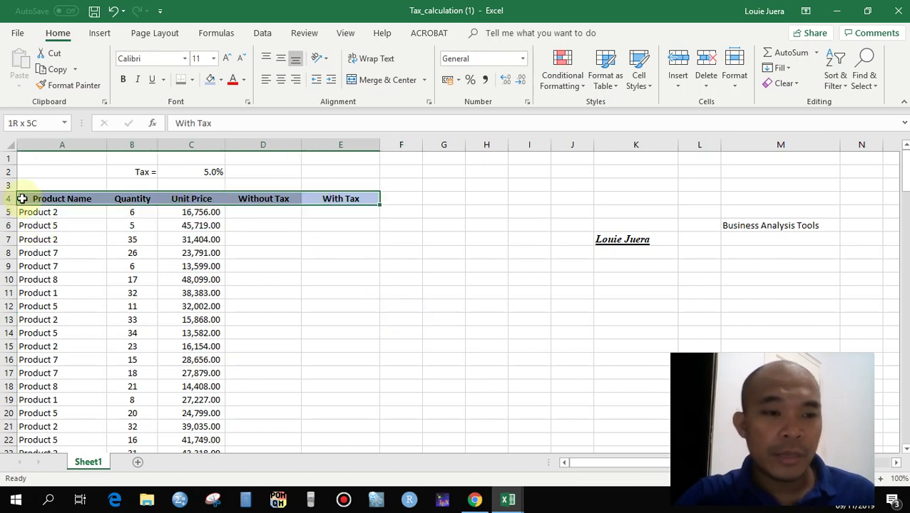
click(220, 79)
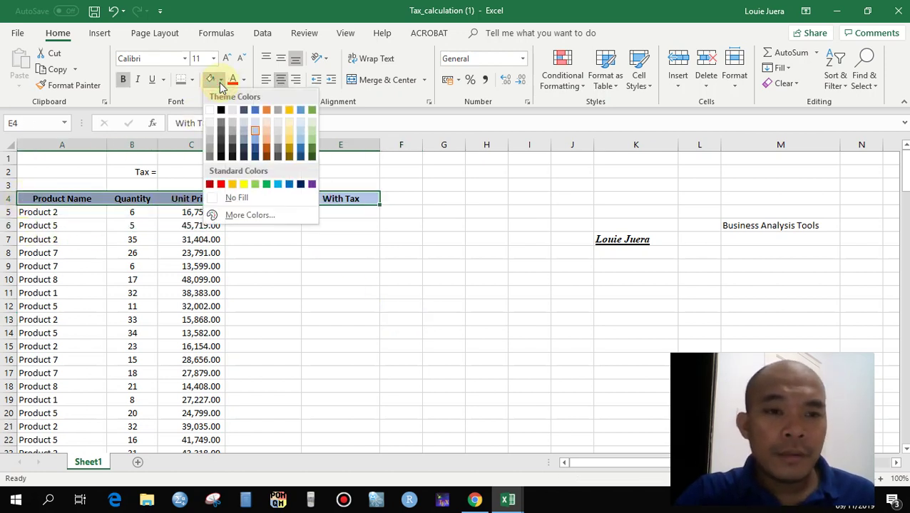
click(254, 153)
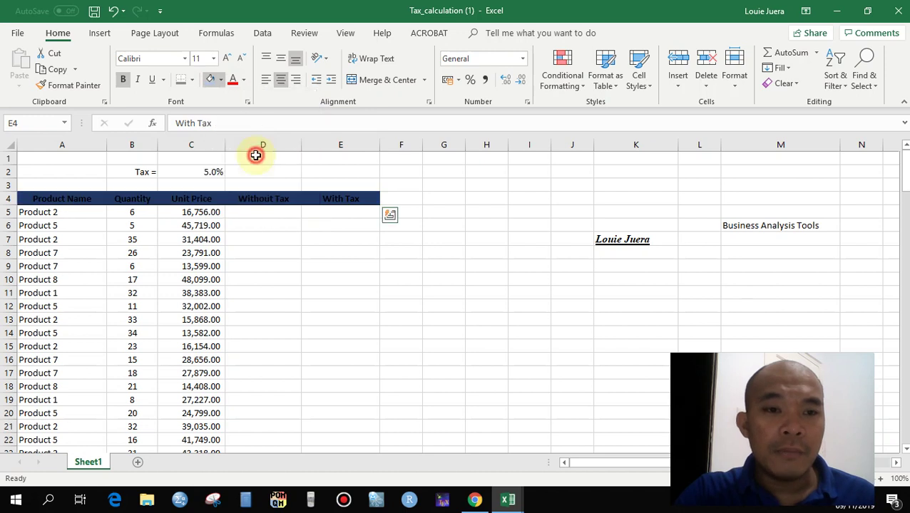
- Make the header row's text white
click(291, 224)
drag(336, 198, 55, 204)
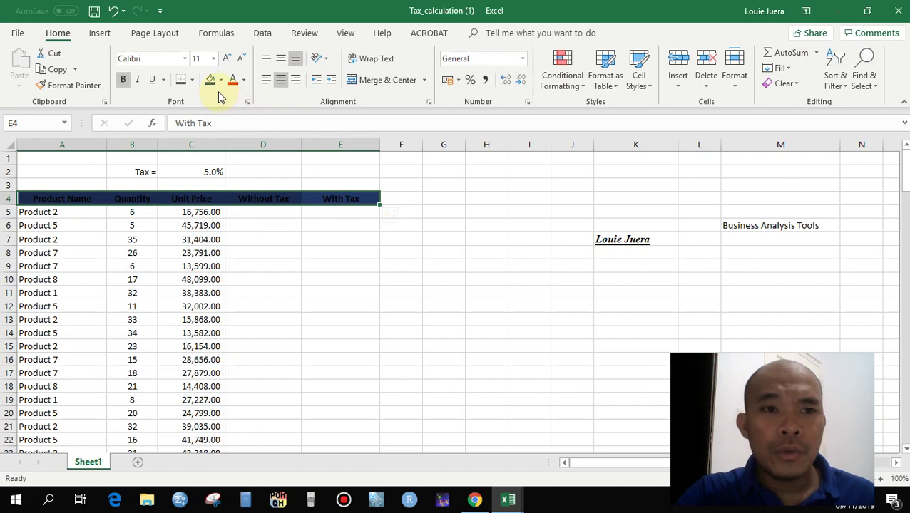
click(244, 82)
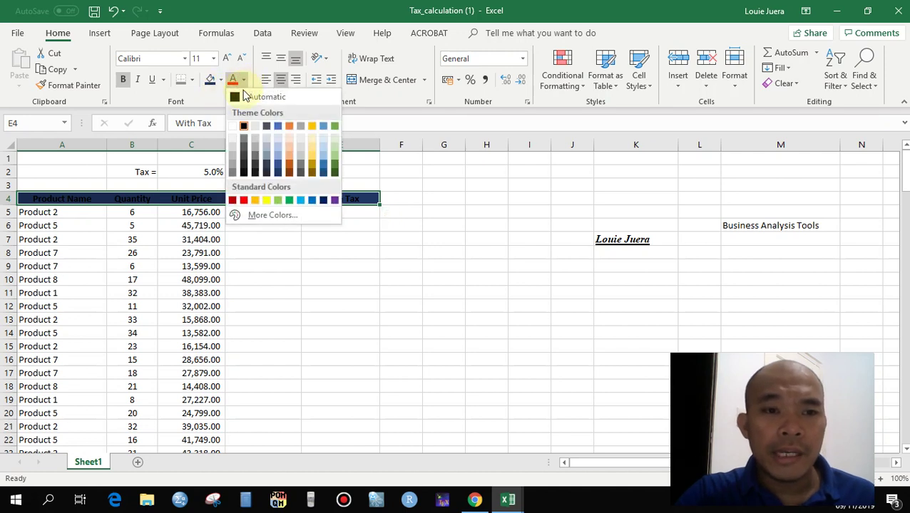
click(231, 125)
click(356, 278)
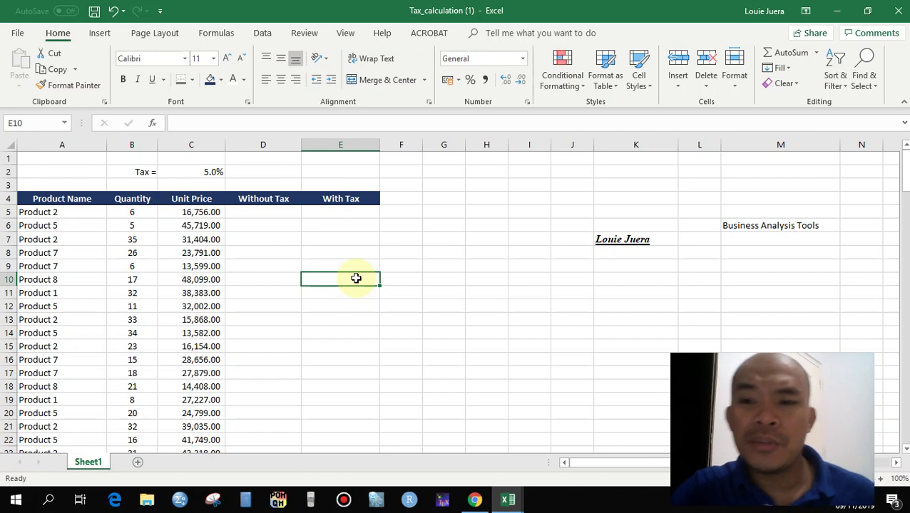
click(563, 360)
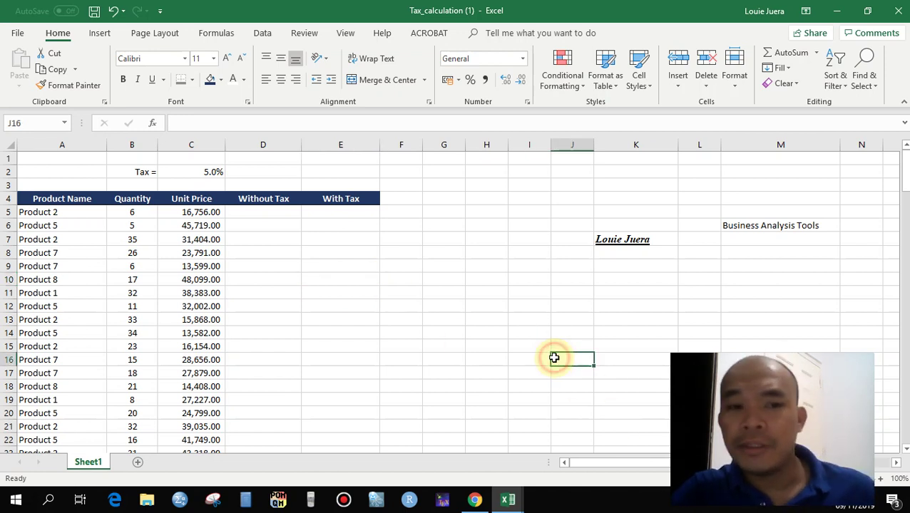
- Widen column M and center-align 'Business Analysis Tools' in M6
drag(840, 146, 859, 145)
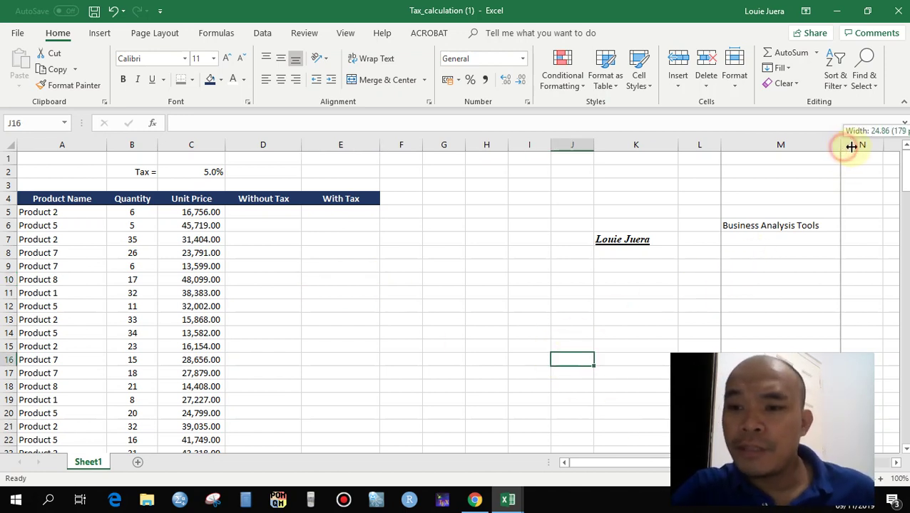
click(748, 226)
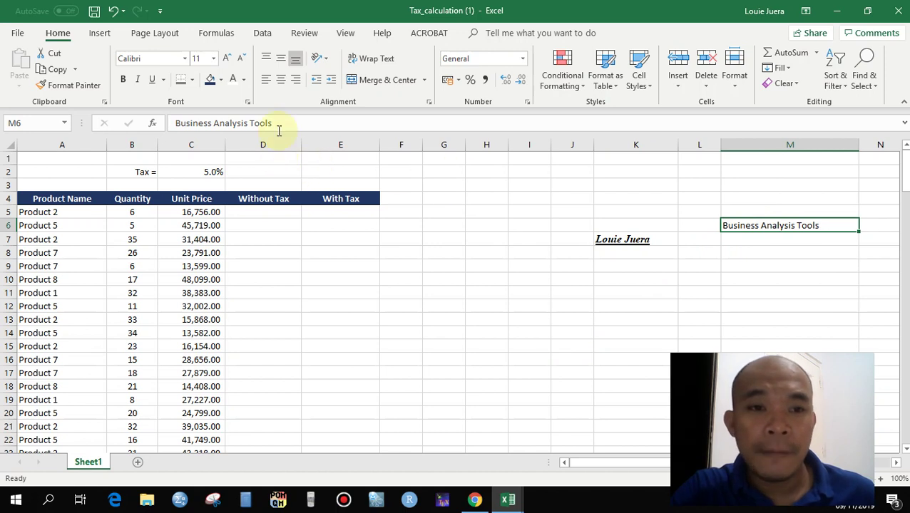
click(282, 81)
click(295, 80)
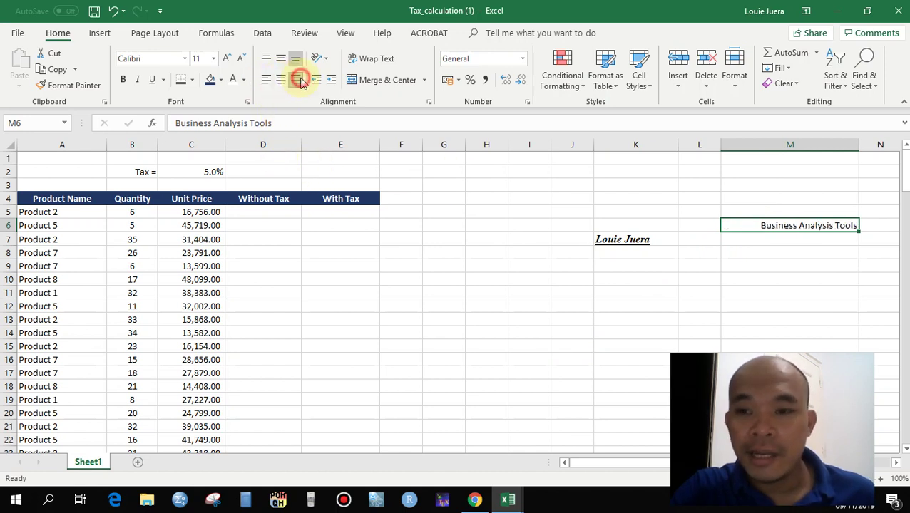
click(660, 263)
click(751, 226)
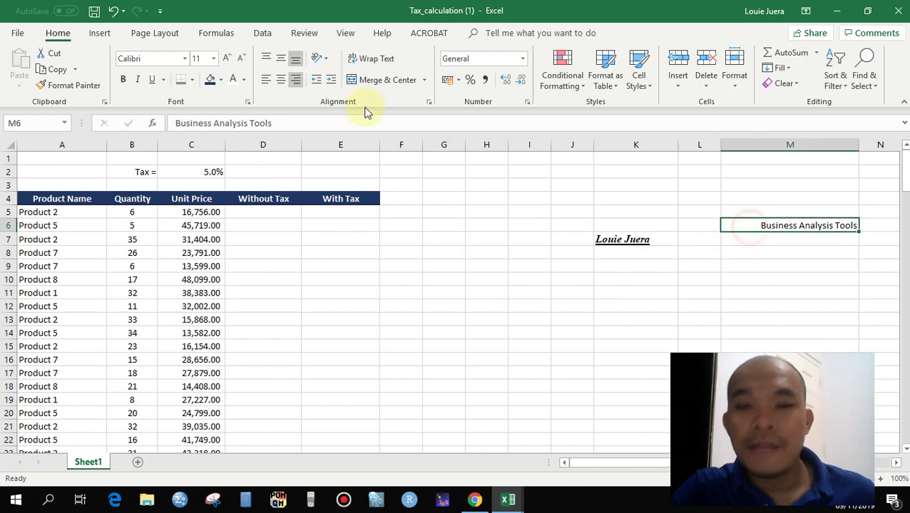
click(281, 80)
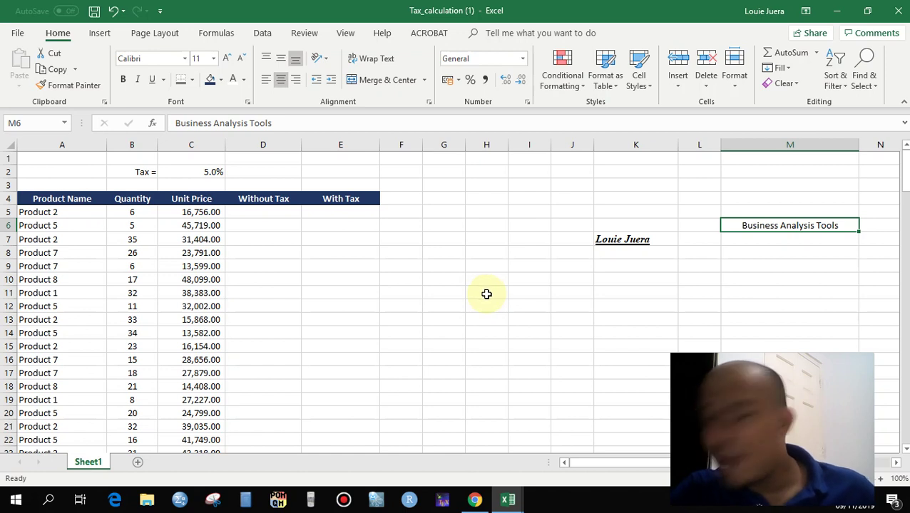
click(486, 294)
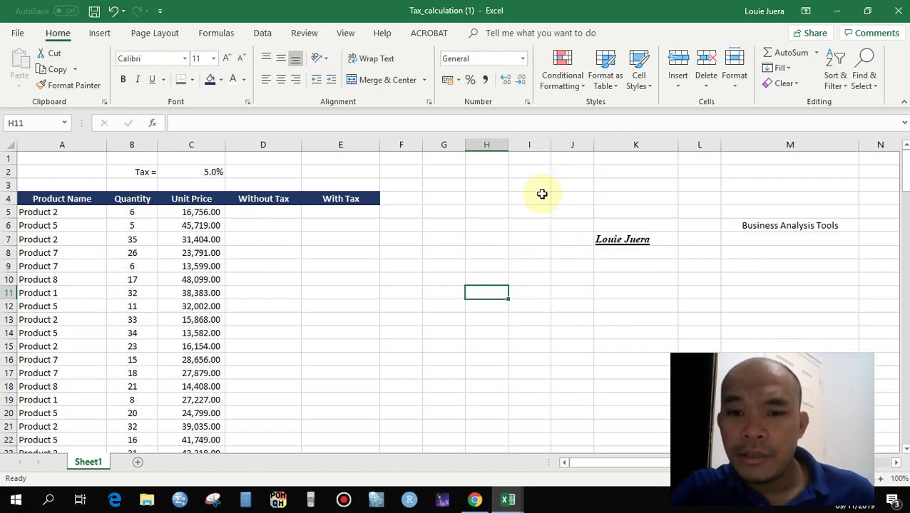
drag(457, 187, 603, 184)
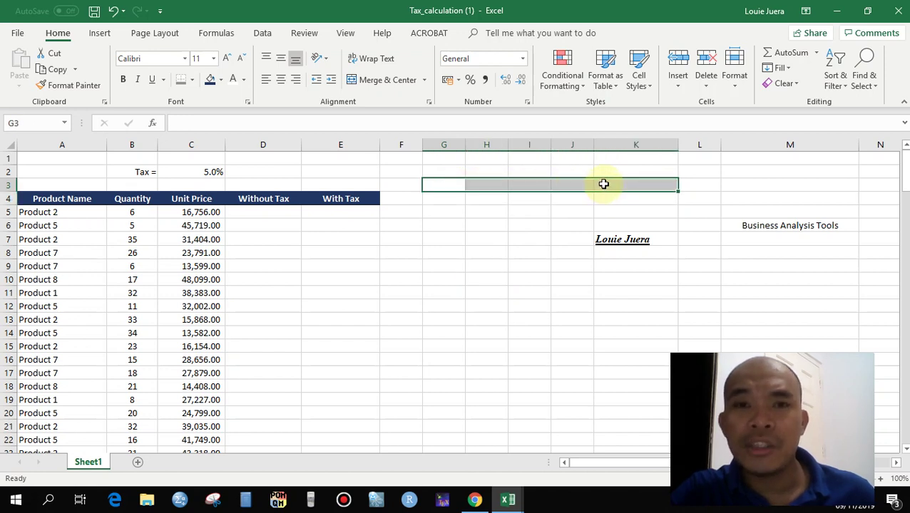
- Merge G3:K3 into one centred cell and enter the text 'Your name' in it
click(384, 85)
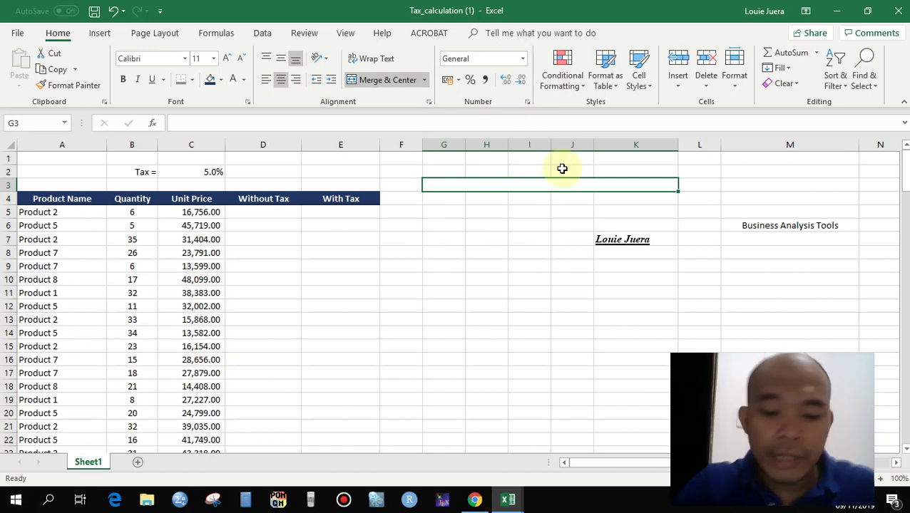
text(Your name)
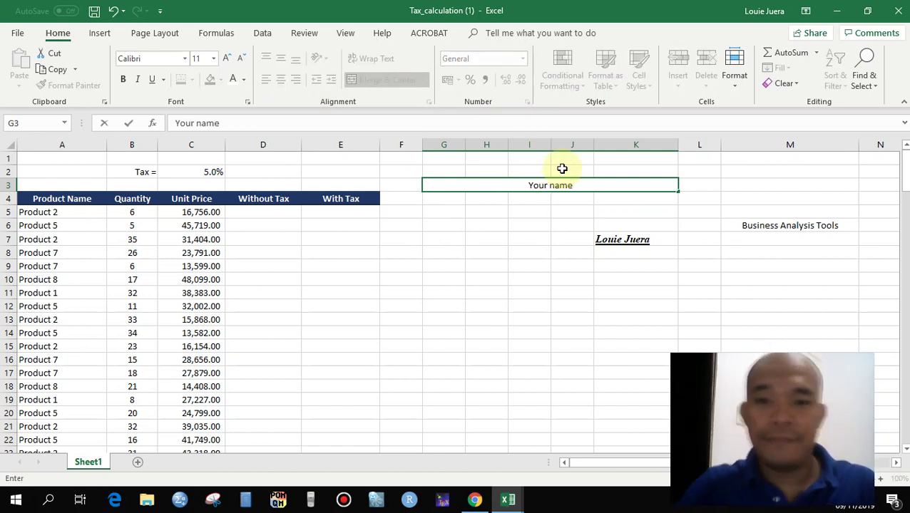
click(528, 238)
click(510, 188)
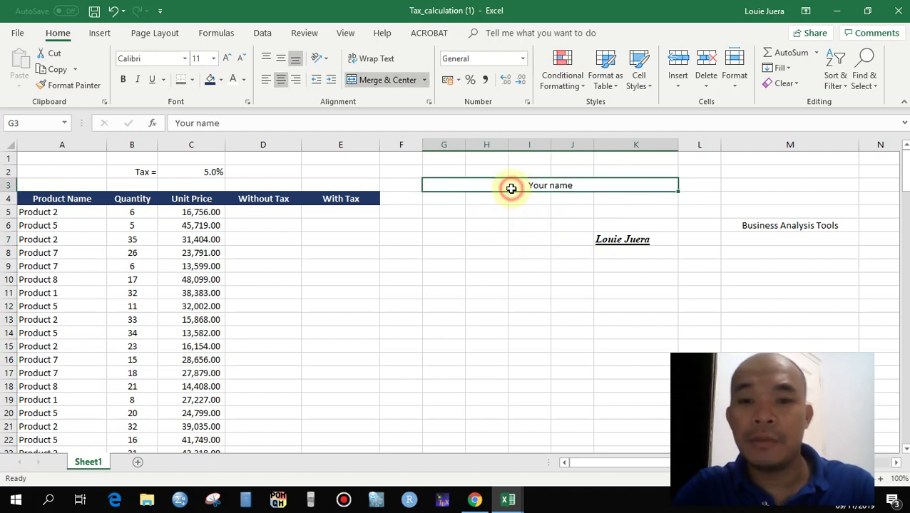
- Keep the 'Your name' text centred and add an outside border to the merged G3:K3 cell
click(264, 79)
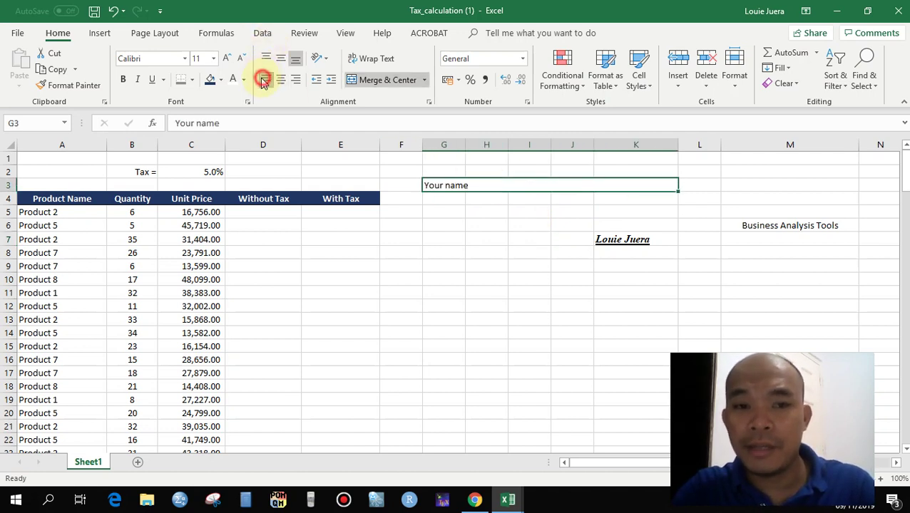
click(295, 80)
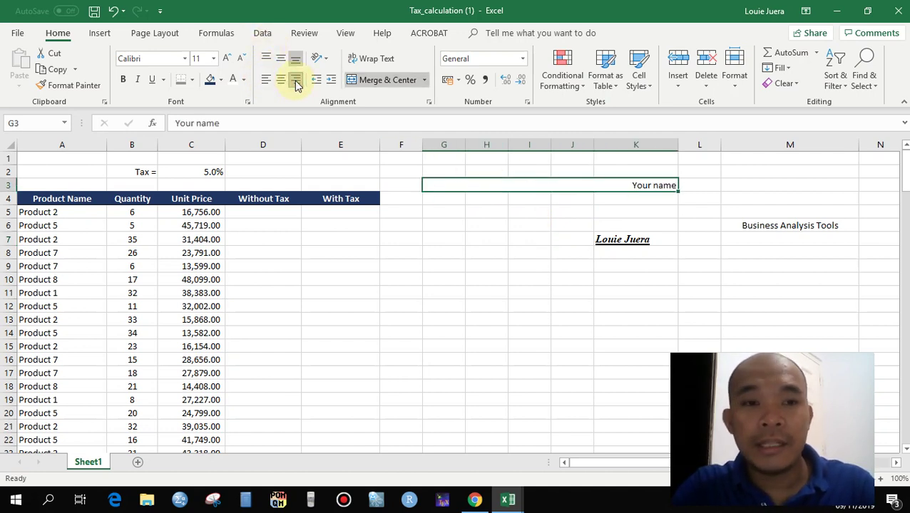
click(281, 80)
click(193, 84)
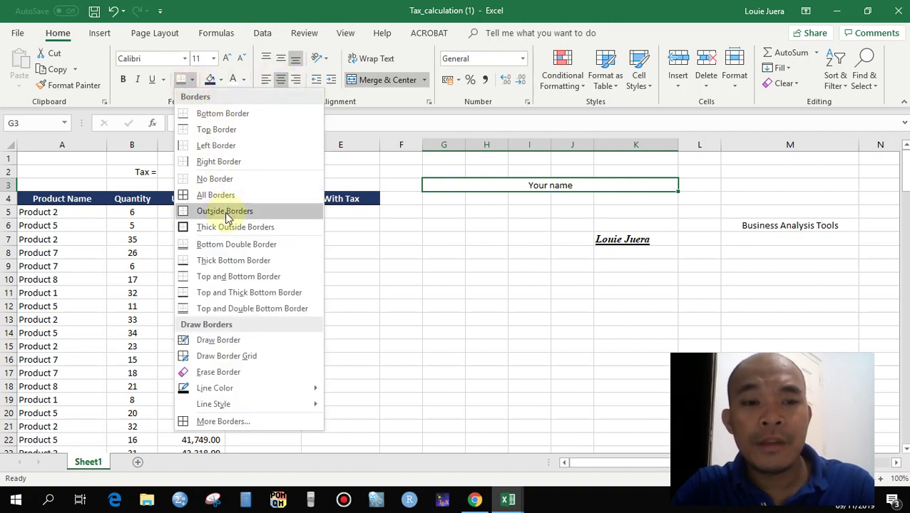
click(227, 211)
click(564, 318)
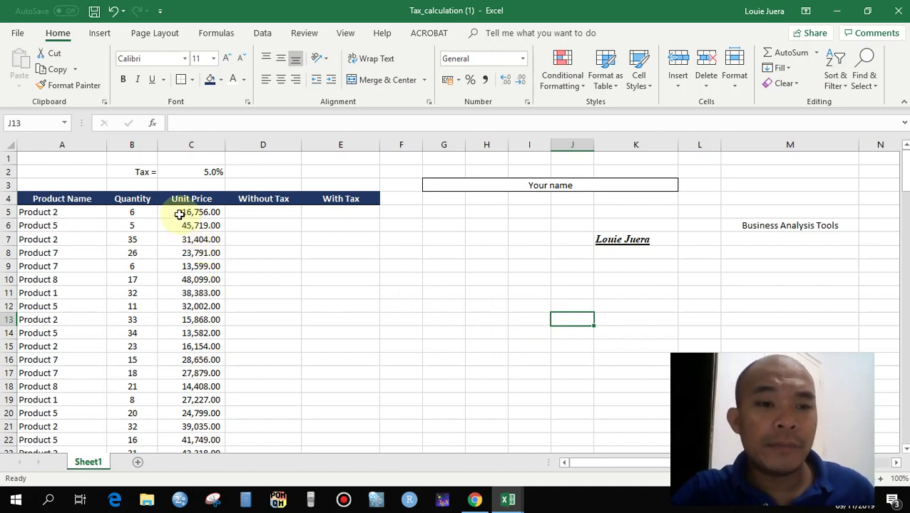
click(619, 268)
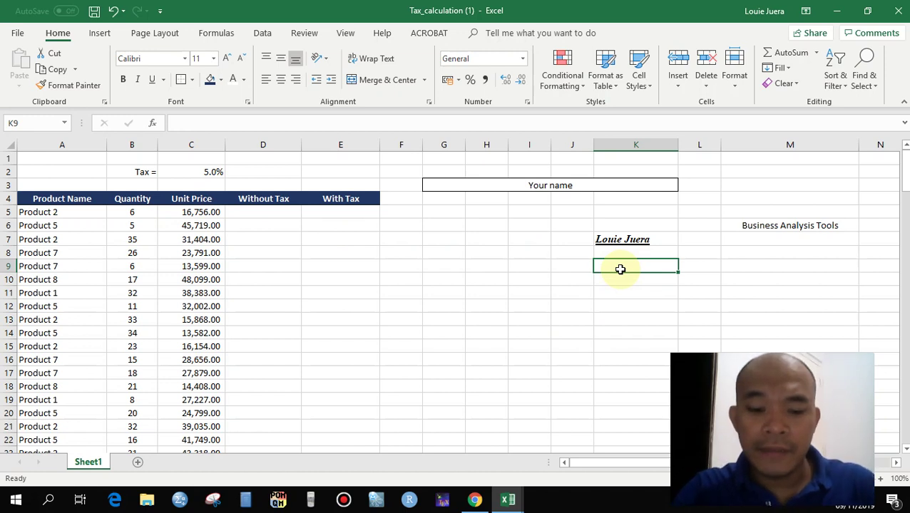
- Enter 5 in K9, try Philippine peso accounting format, then switch it to comma style
text(5)
key(Return)
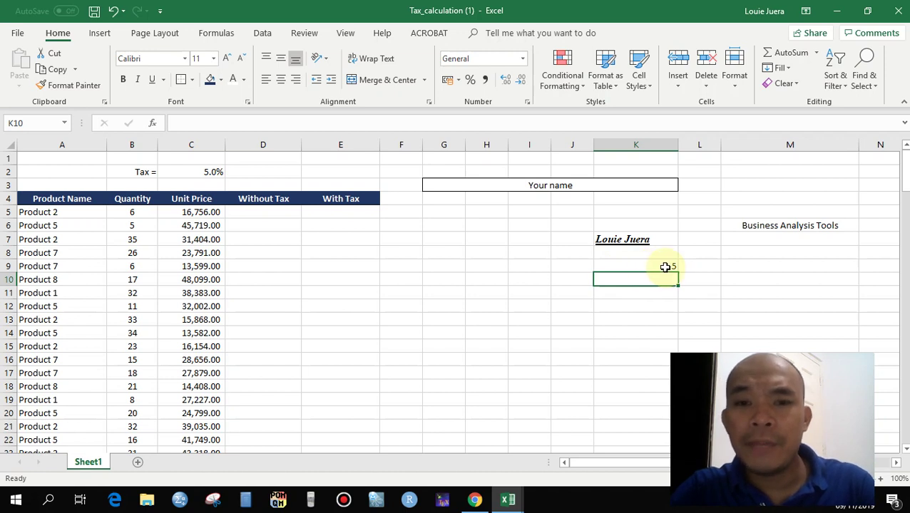
click(665, 266)
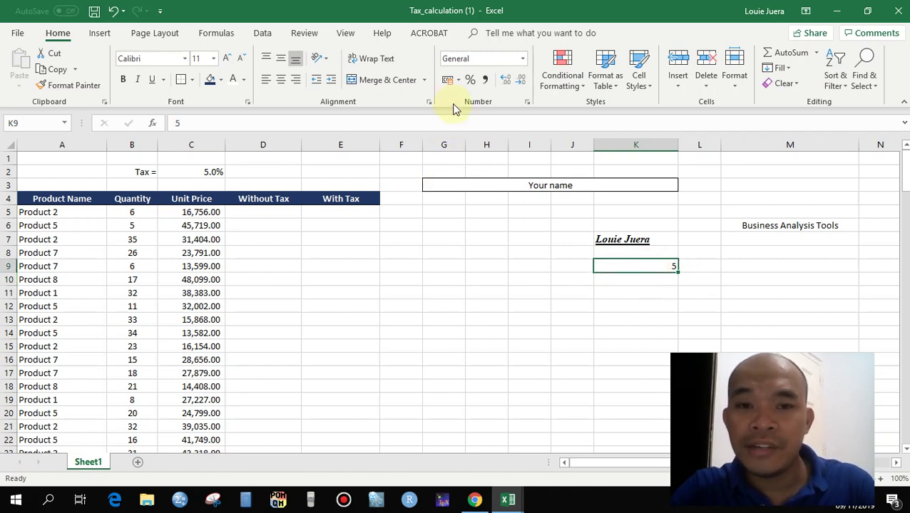
click(458, 80)
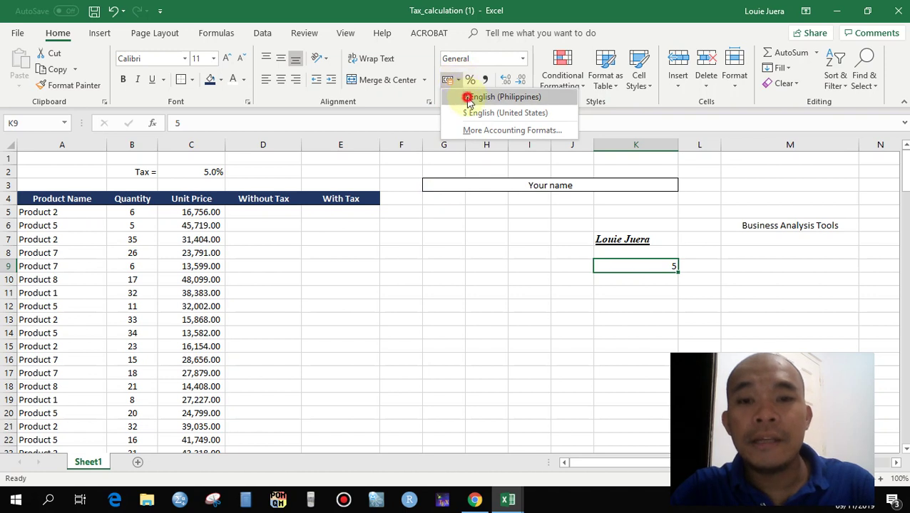
click(466, 96)
click(467, 261)
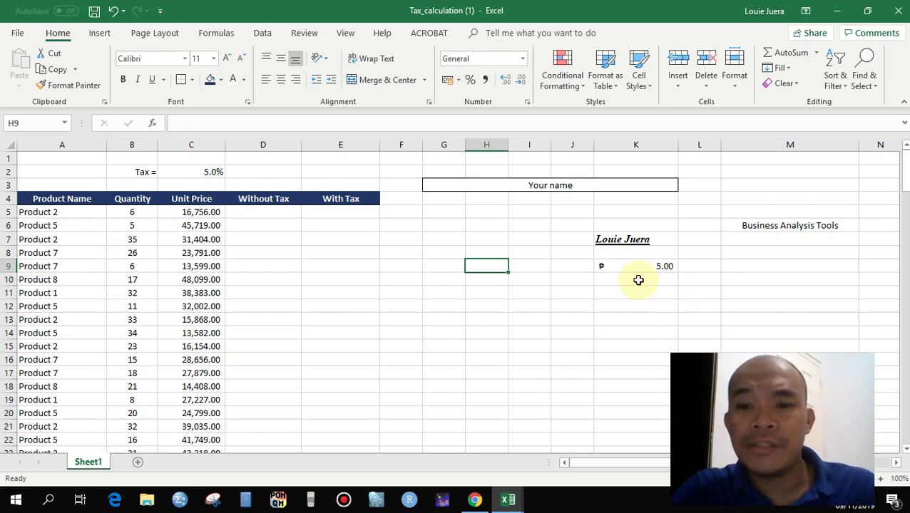
click(628, 271)
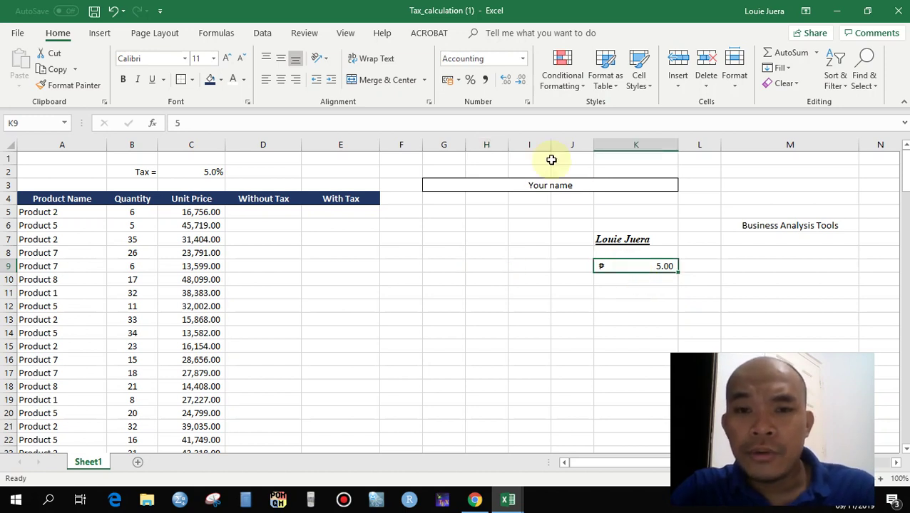
click(484, 82)
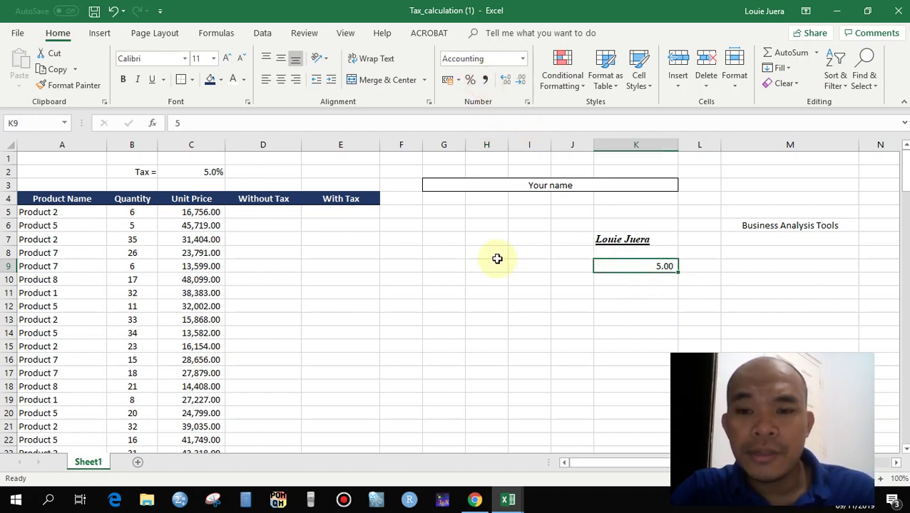
- Adjust K9's decimal places until the value displays as 5.0
click(501, 305)
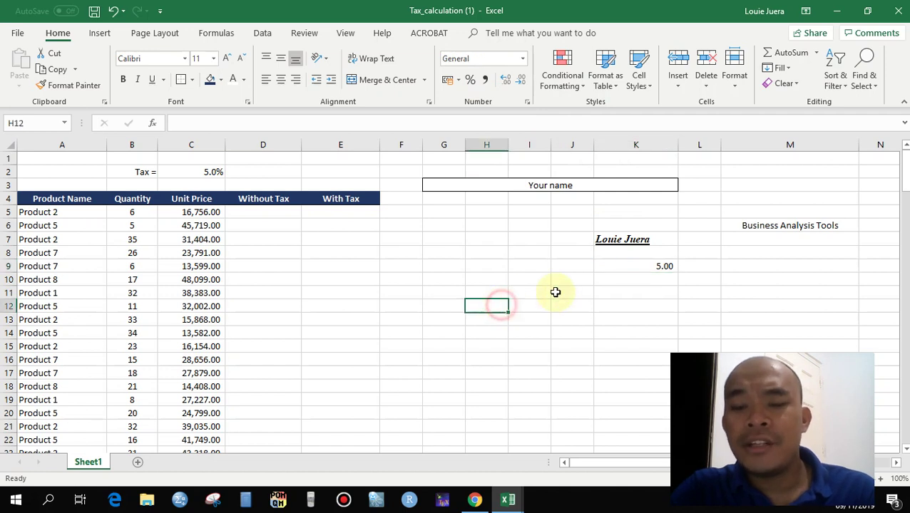
click(630, 270)
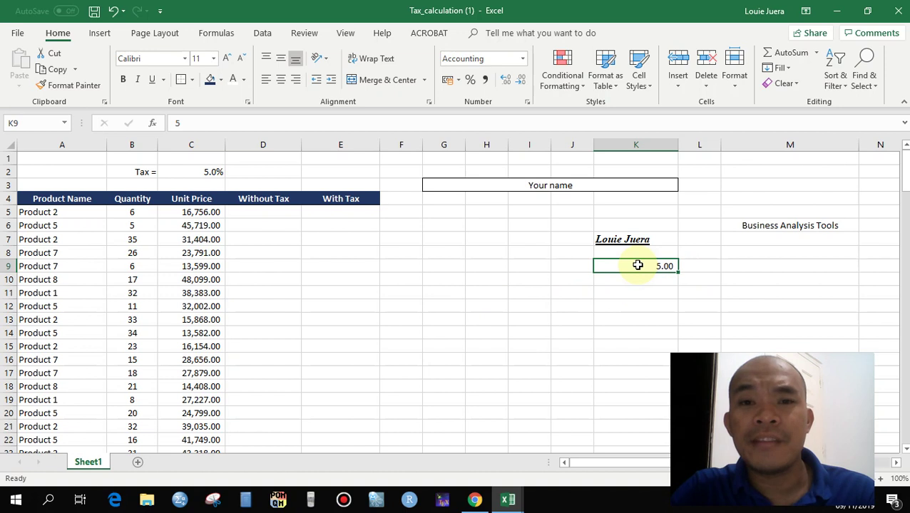
click(507, 82)
click(508, 82)
click(507, 82)
click(507, 82)
click(508, 82)
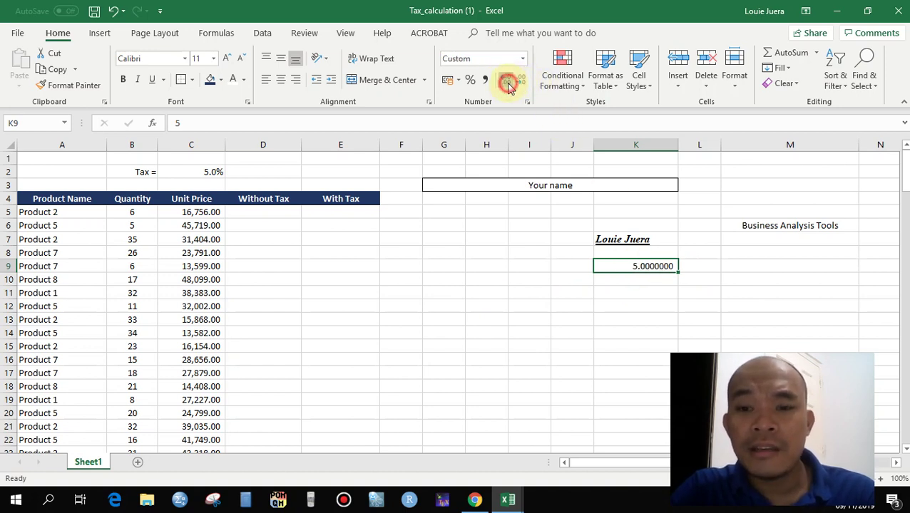
click(521, 82)
click(521, 82)
click(521, 82)
click(521, 82)
click(522, 82)
click(521, 82)
click(521, 82)
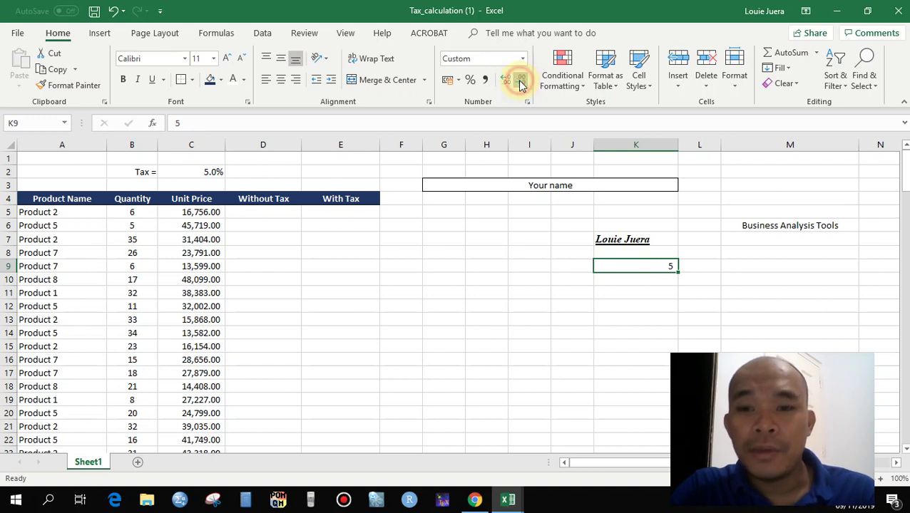
click(508, 82)
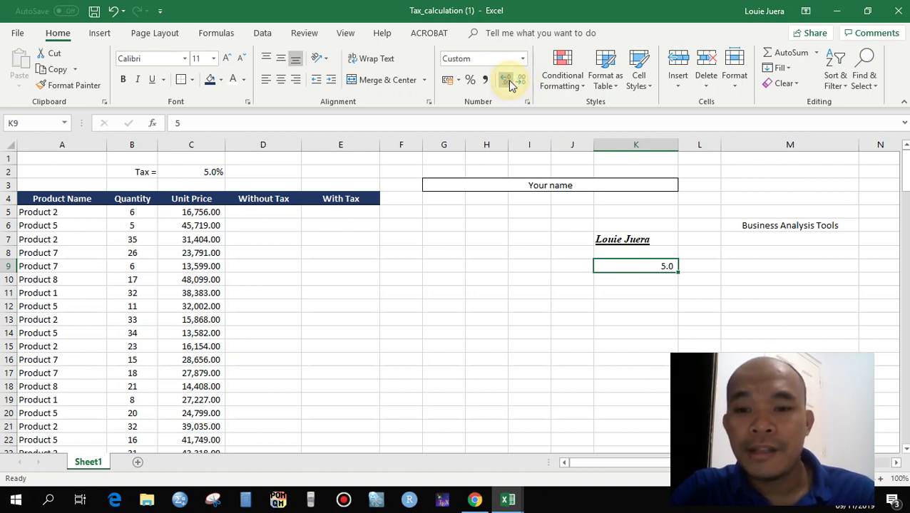
click(514, 227)
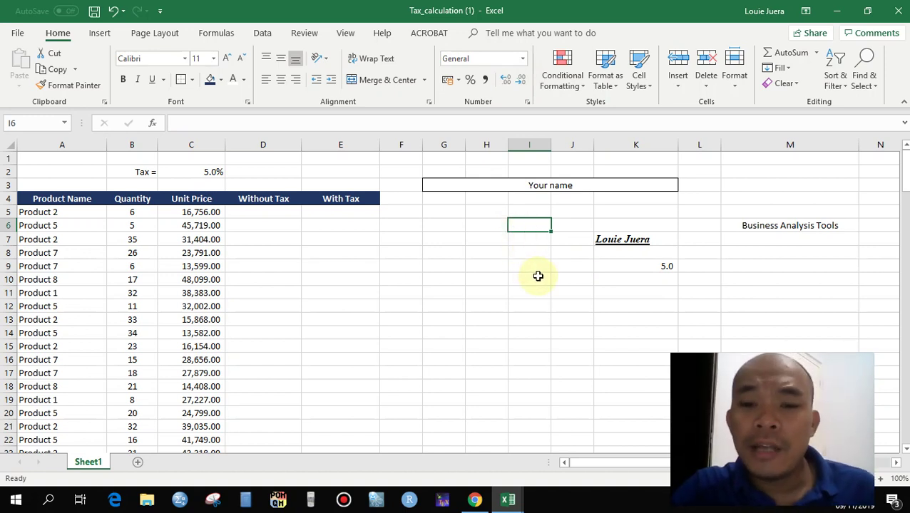
click(557, 288)
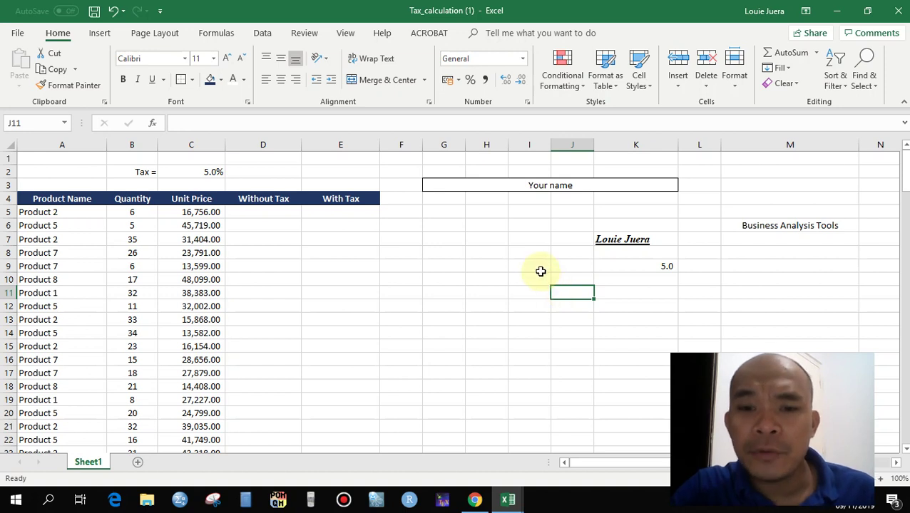
click(539, 269)
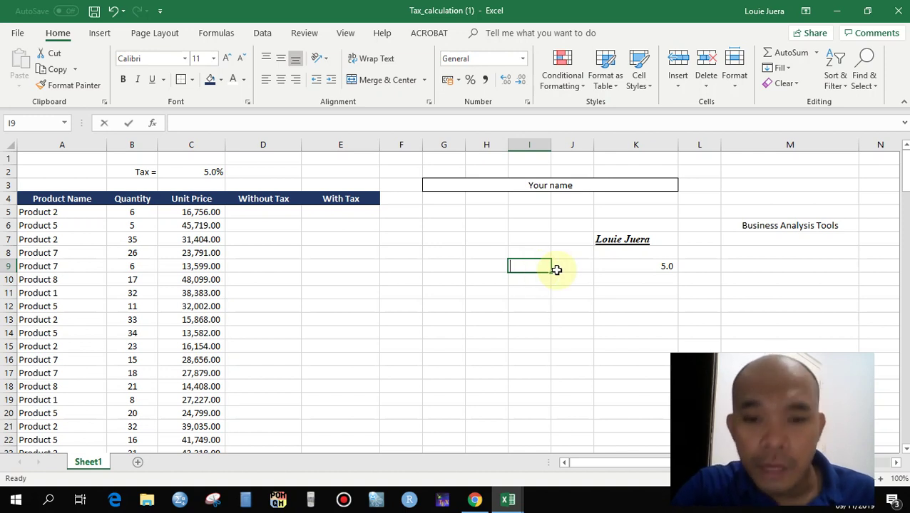
- Enter the formula =1+1 in I9 so it shows 2
text(=1+1)
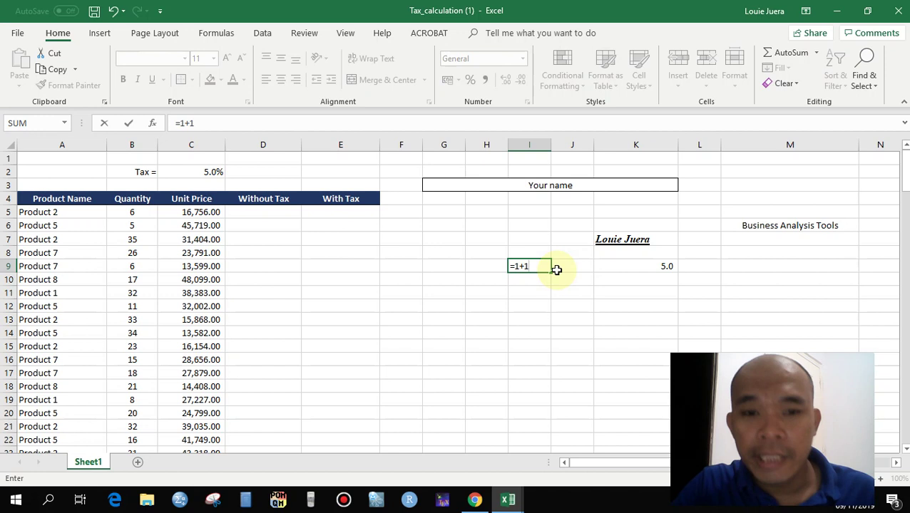
key(Return)
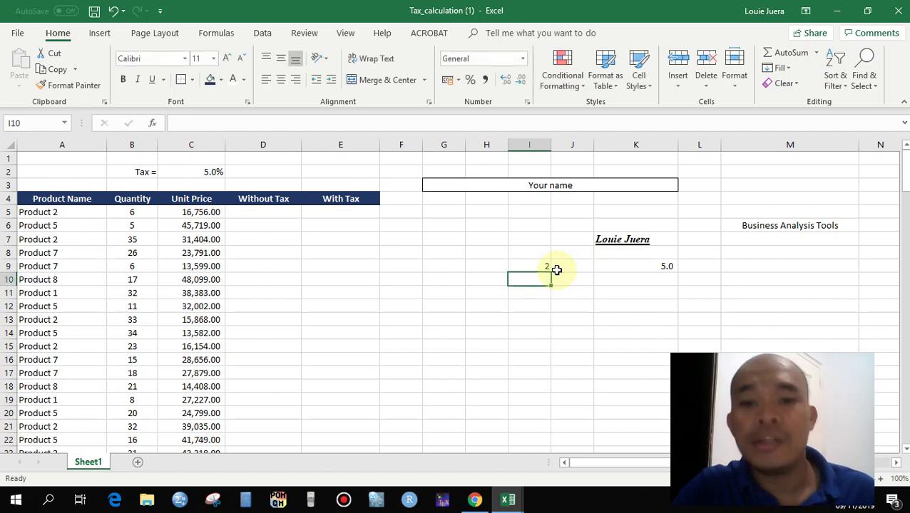
click(541, 268)
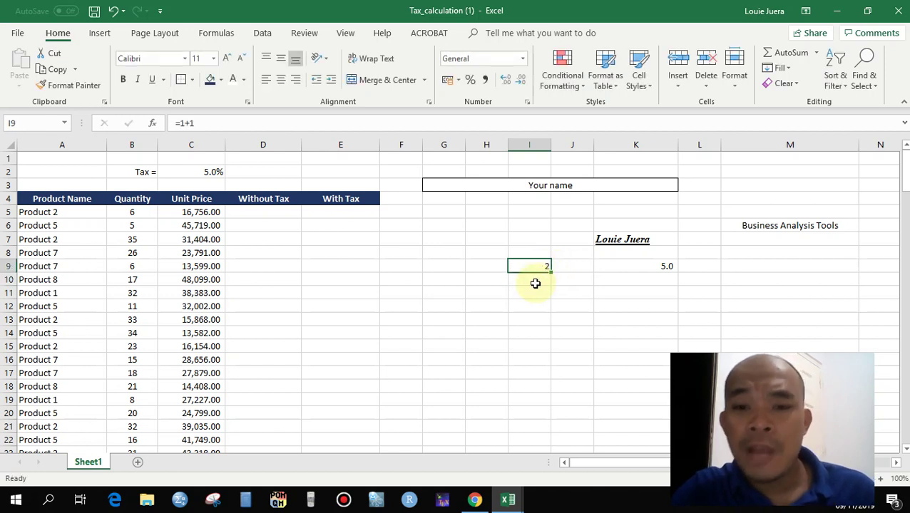
- Enter 1+1 in I10, then add the missing equals sign so it computes 2
click(535, 283)
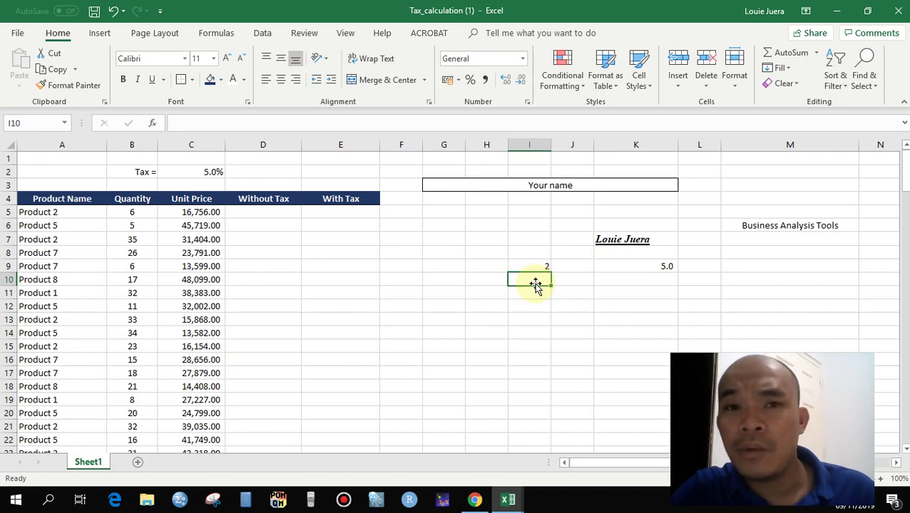
text(1+1)
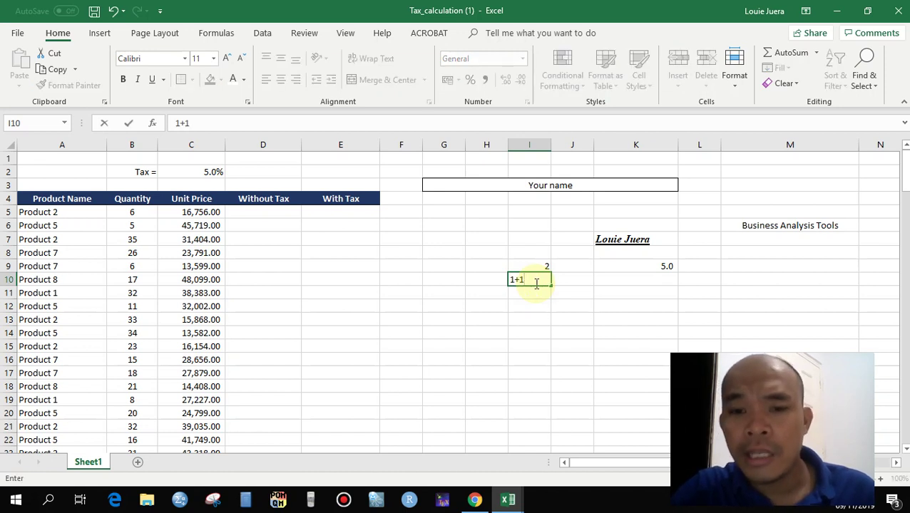
key(Return)
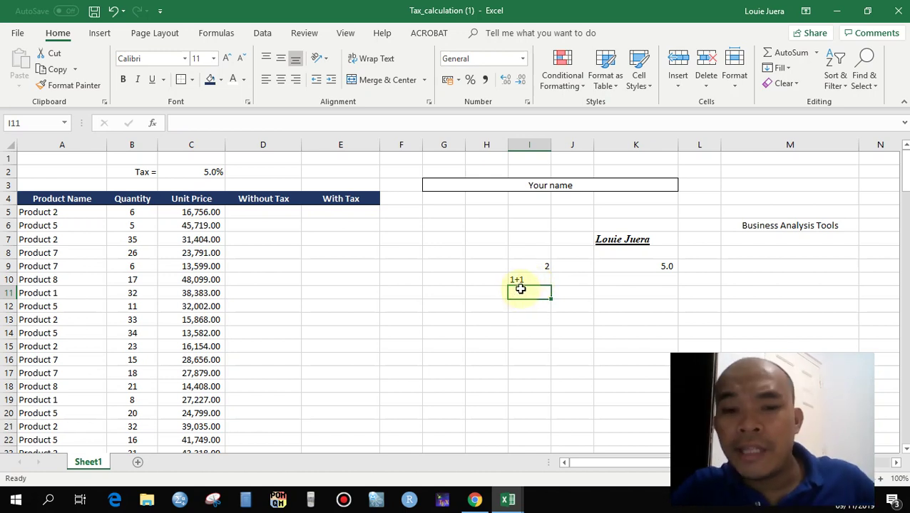
click(529, 279)
click(171, 125)
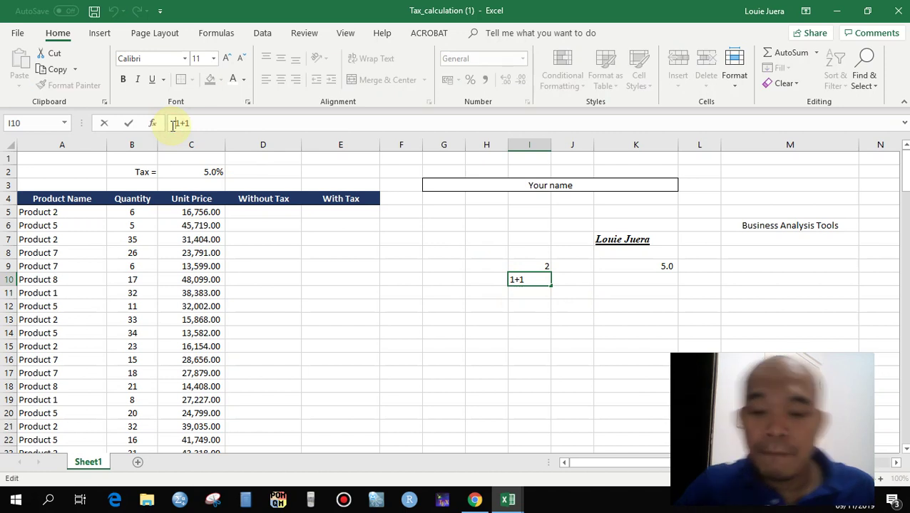
text(=)
key(Return)
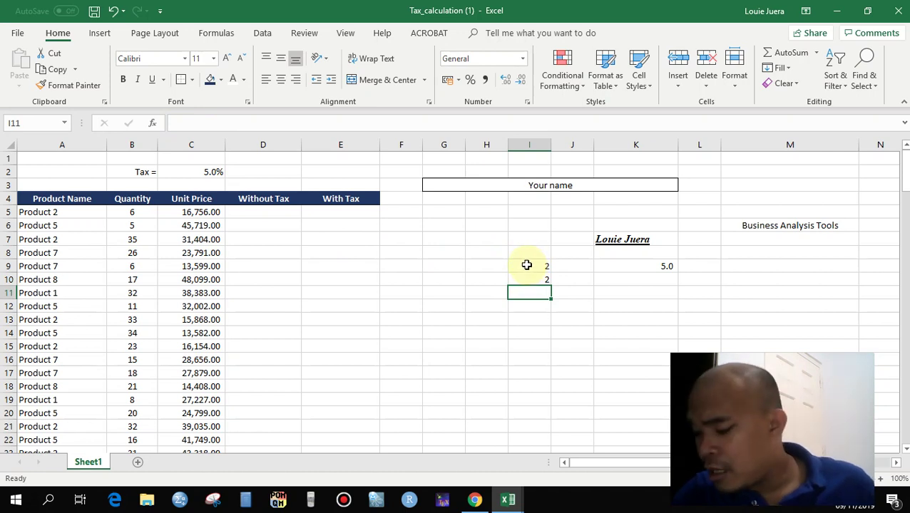
click(521, 278)
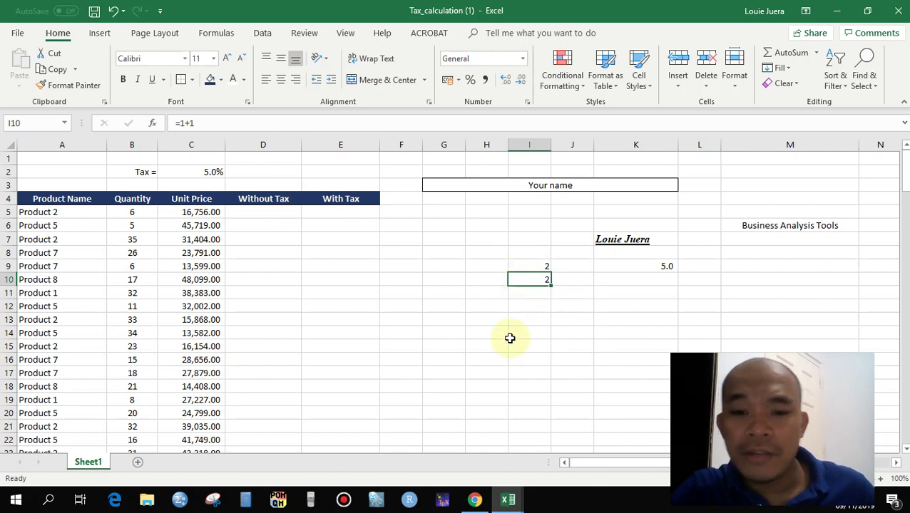
- Enter 1, 2 and 3 across F12, G12 and H12, then check the row
click(400, 306)
text(1)
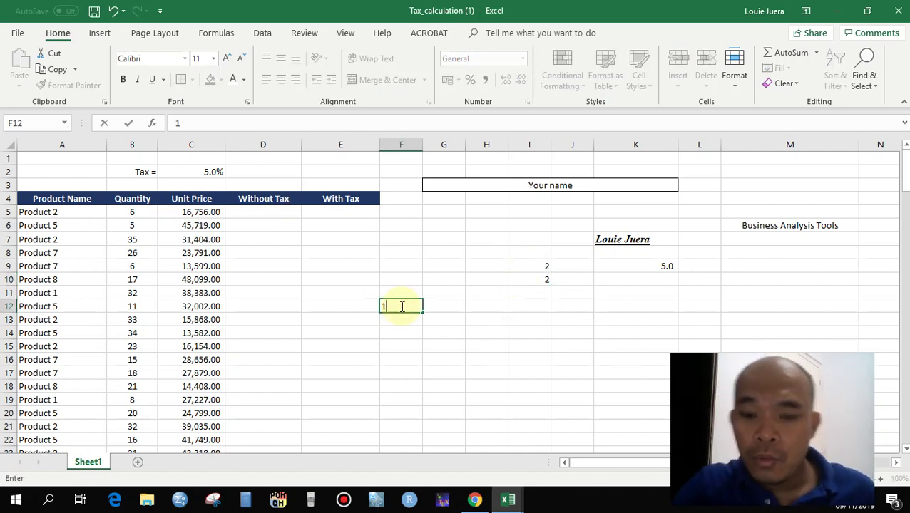
key(Tab)
text(2)
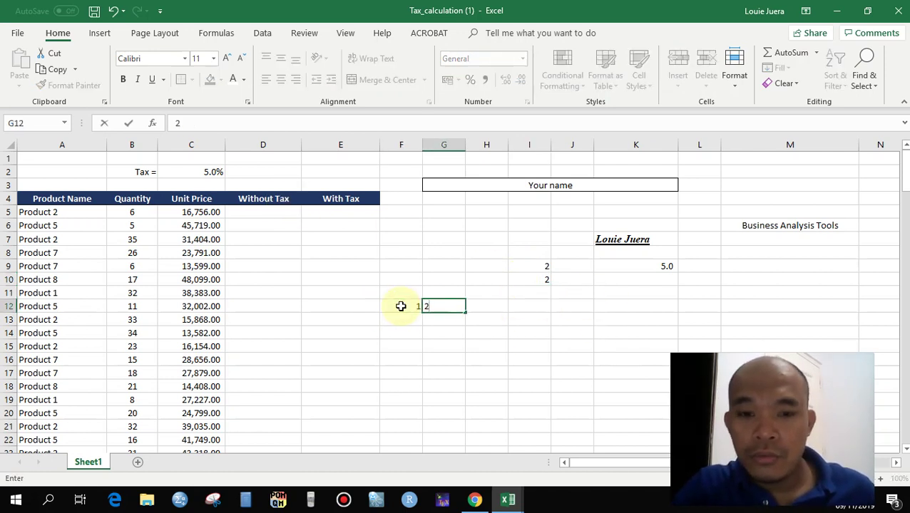
key(Tab)
text(3)
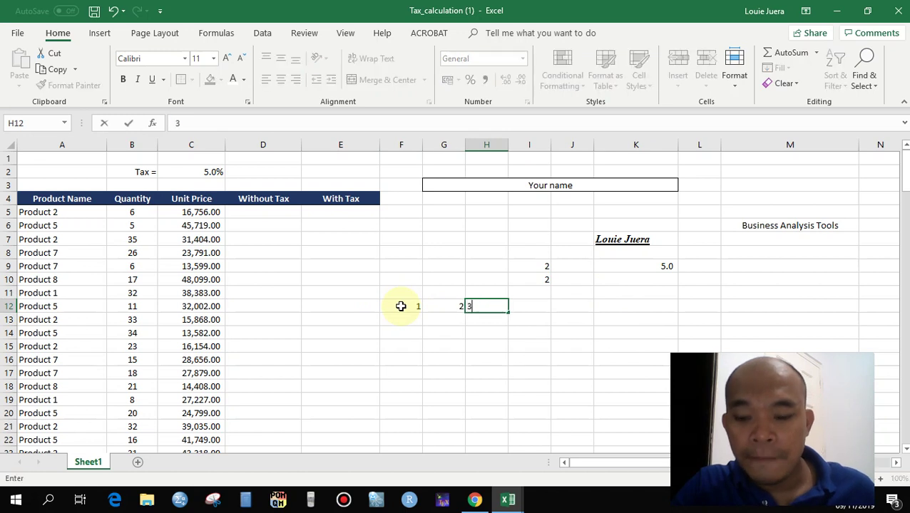
key(Tab)
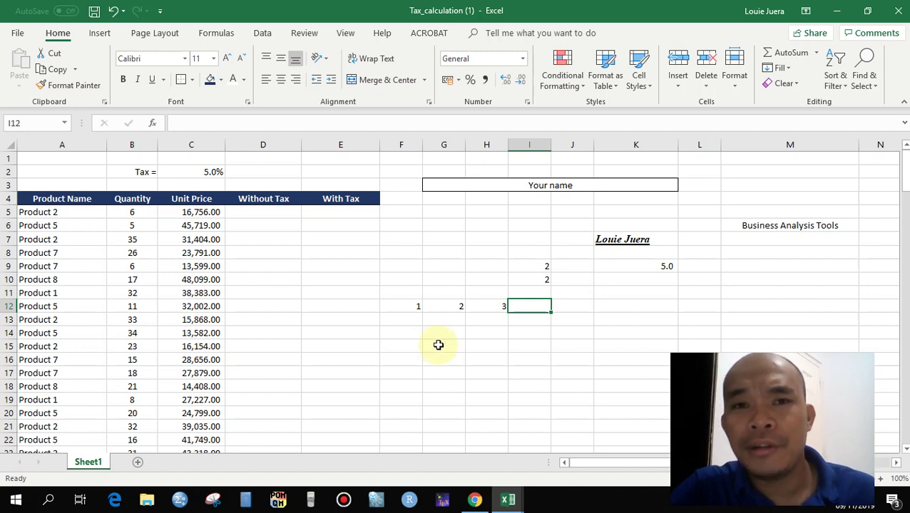
click(441, 345)
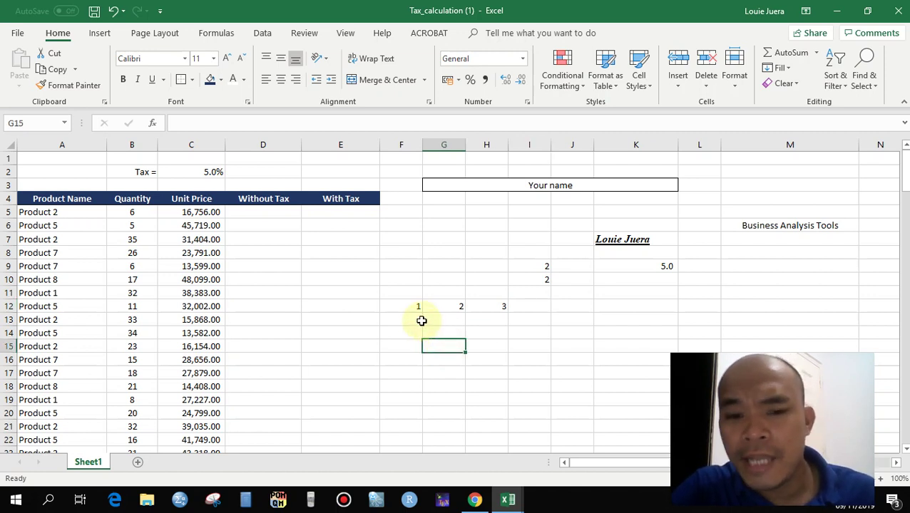
click(414, 310)
click(448, 306)
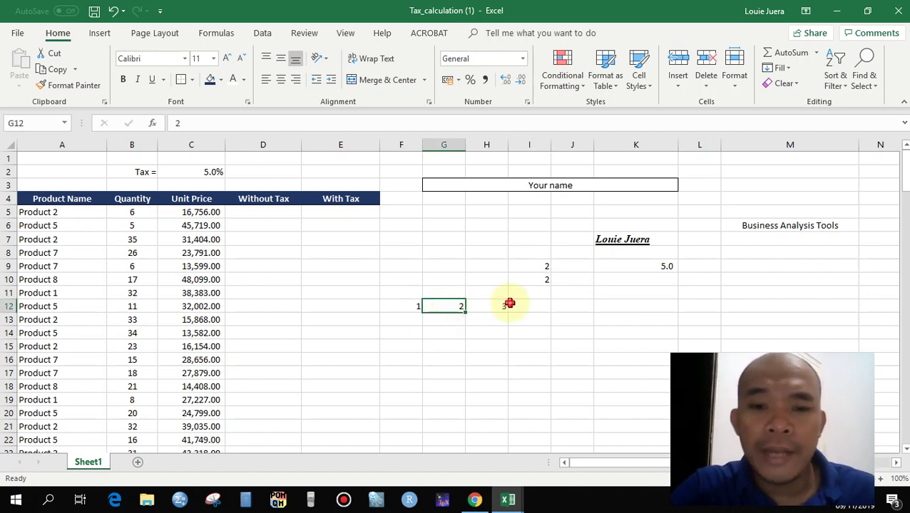
click(511, 306)
click(483, 306)
click(403, 308)
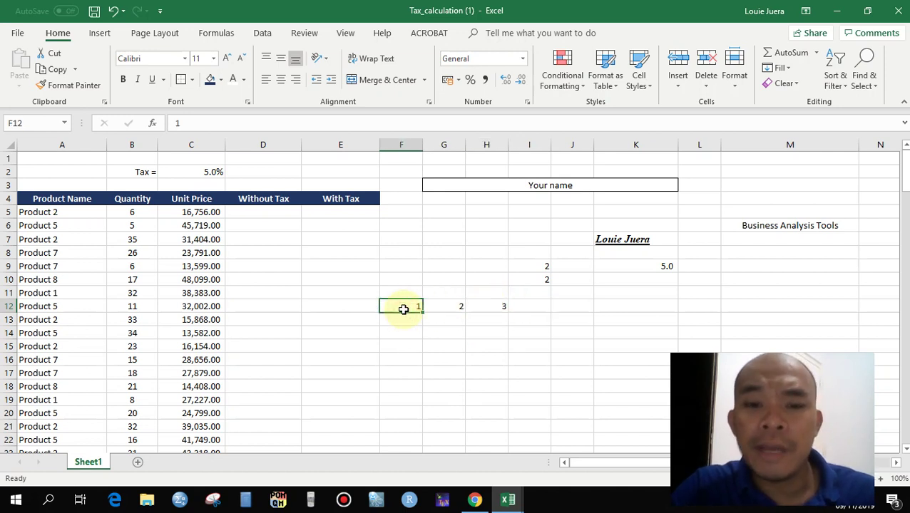
- Extend the 1, 2, 3 series across F12:L12 up to 7 and narrow column K
mouse_move(403, 308)
mouse_down()
mouse_move(689, 321)
mouse_move(701, 311)
mouse_up()
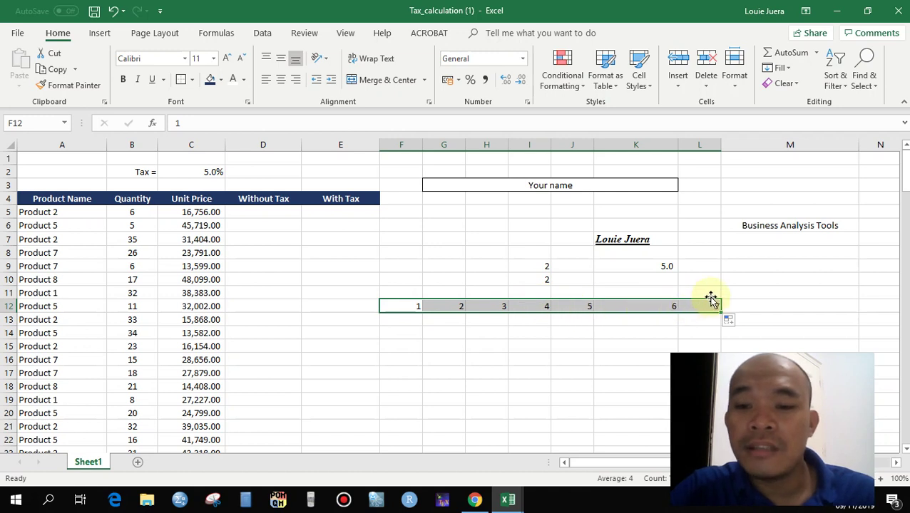
drag(677, 146, 640, 145)
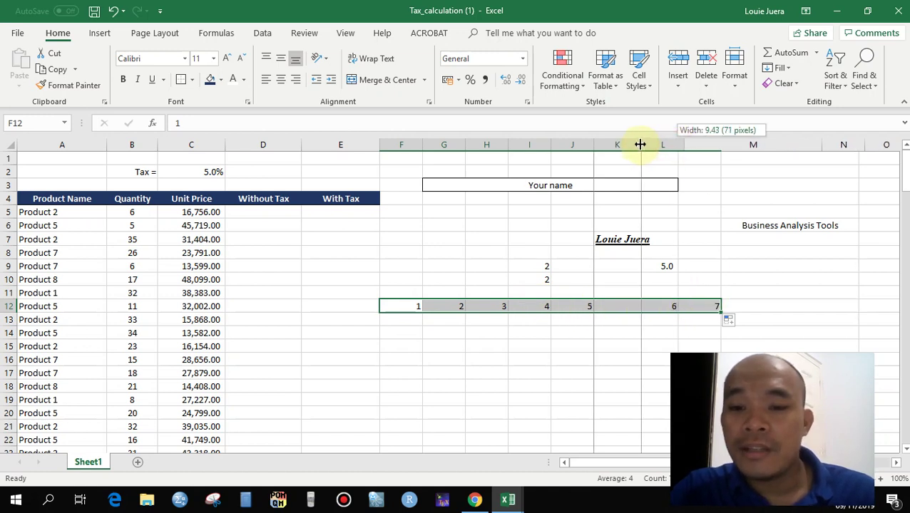
click(734, 258)
click(722, 304)
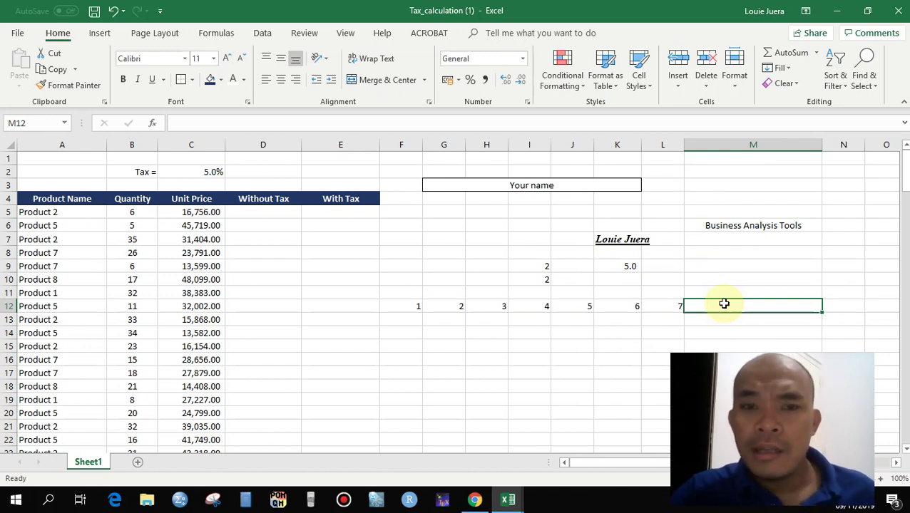
- Enter =F12+G12+H12+I12+J12+K12+L12 in M12 to total 28
text(=)
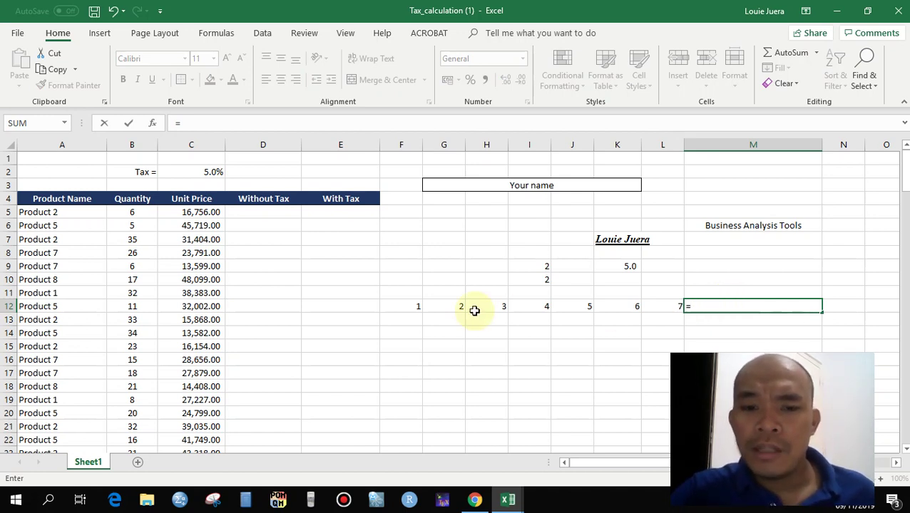
click(393, 307)
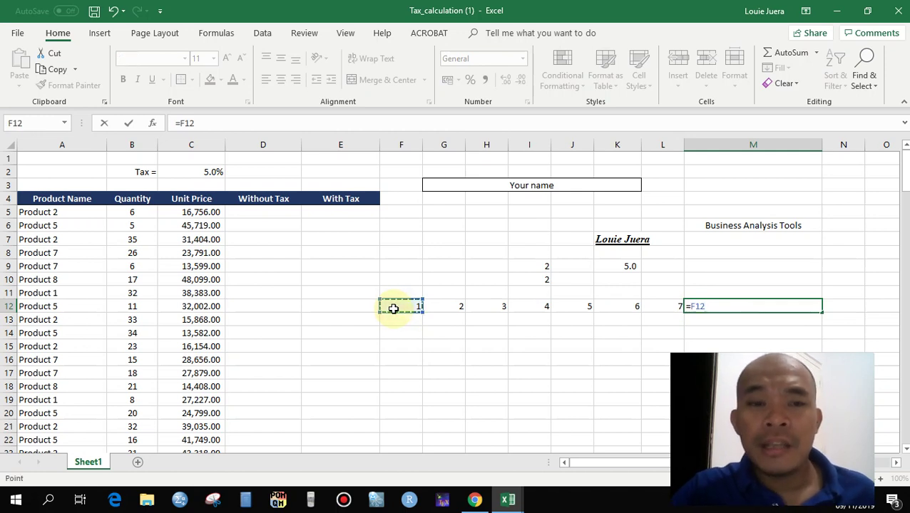
text(+)
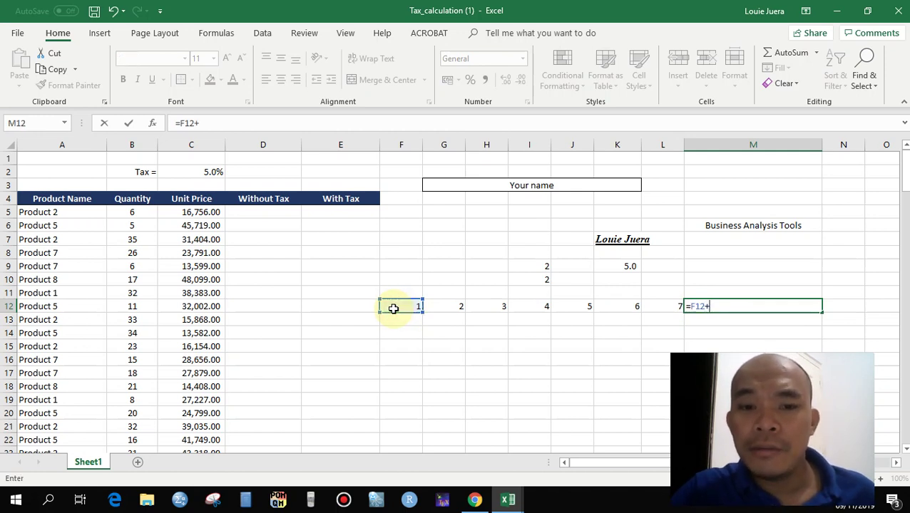
click(444, 306)
text(+)
click(484, 306)
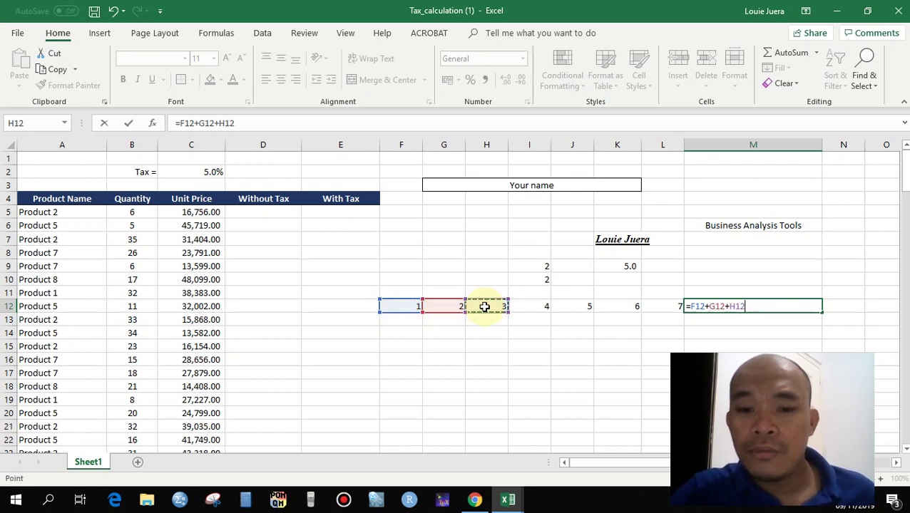
text(+)
click(536, 306)
text(+)
click(584, 306)
text(+)
click(629, 307)
text(+)
click(653, 307)
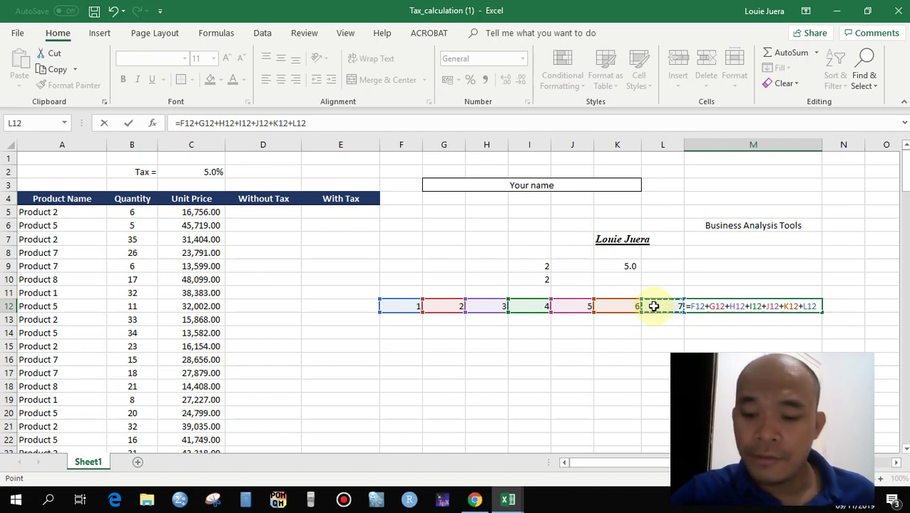
key(Return)
click(580, 370)
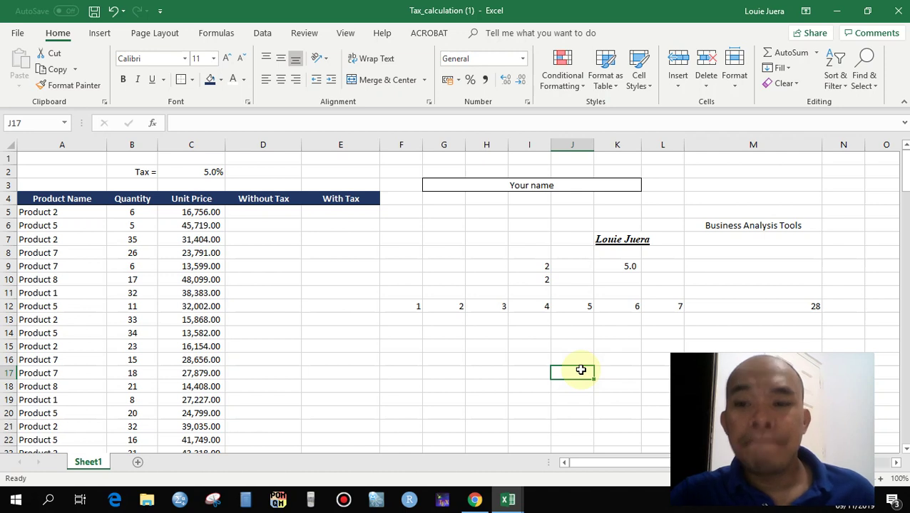
- Clear M12 and rewrite it as =SUM(F12:L12)
click(735, 305)
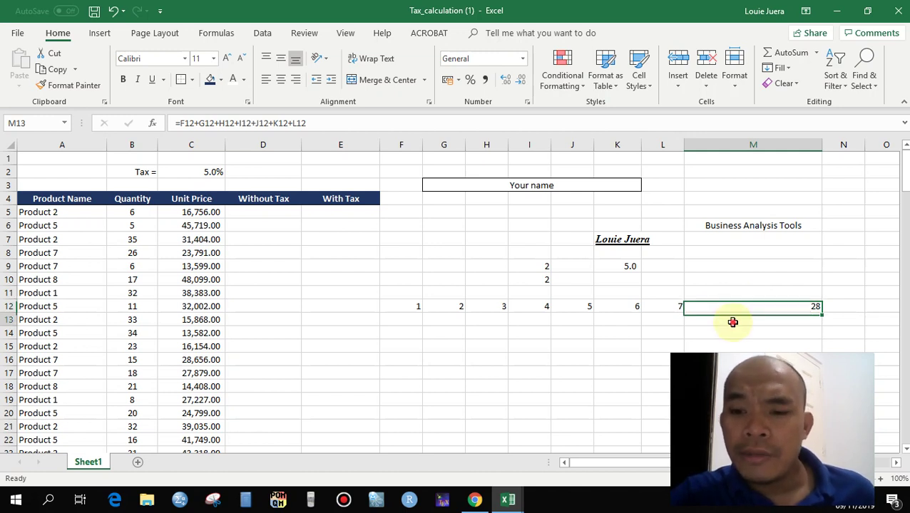
click(732, 322)
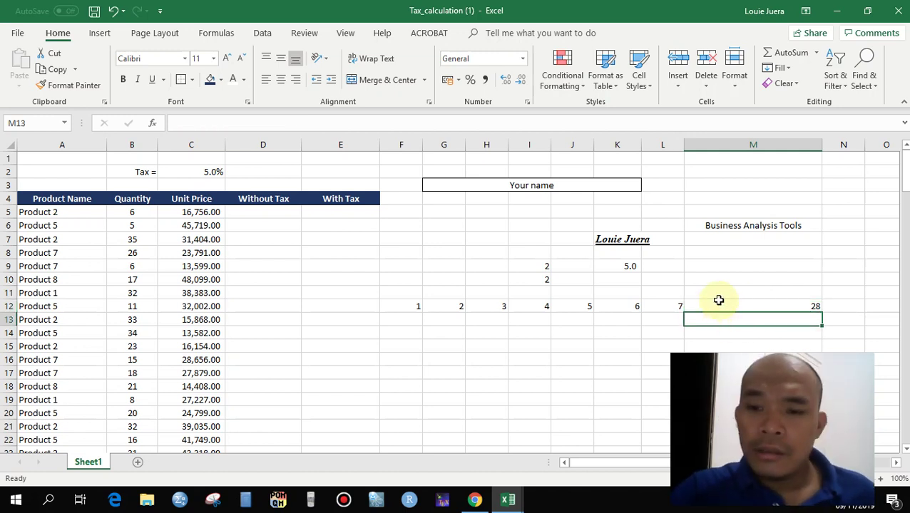
click(718, 302)
key(Delete)
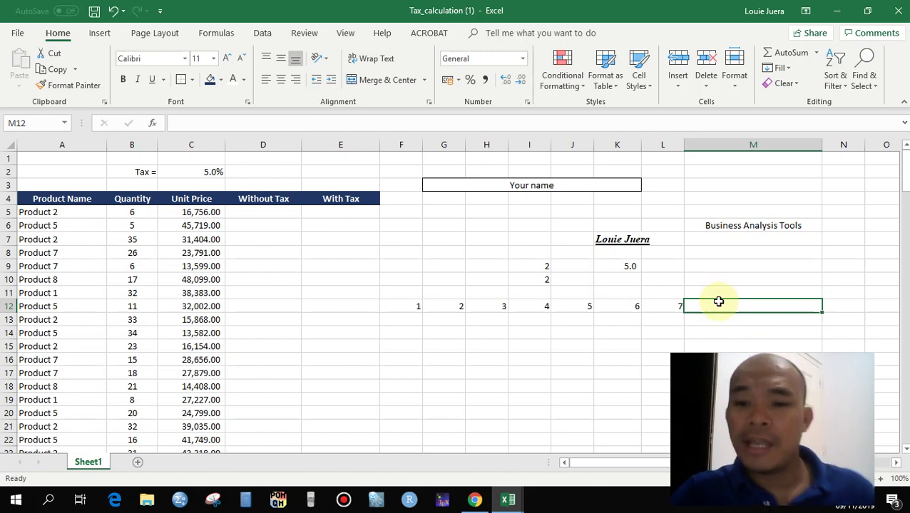
text(=)
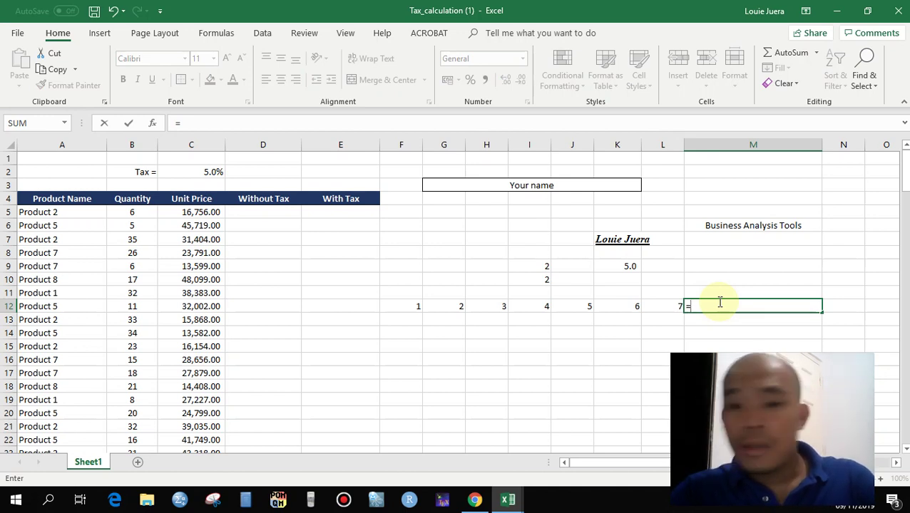
text(s)
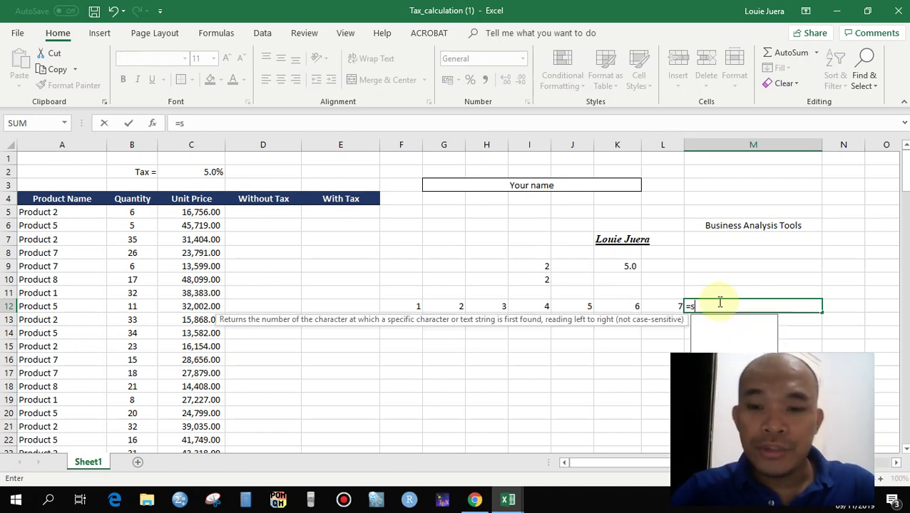
text(um)
key(Tab)
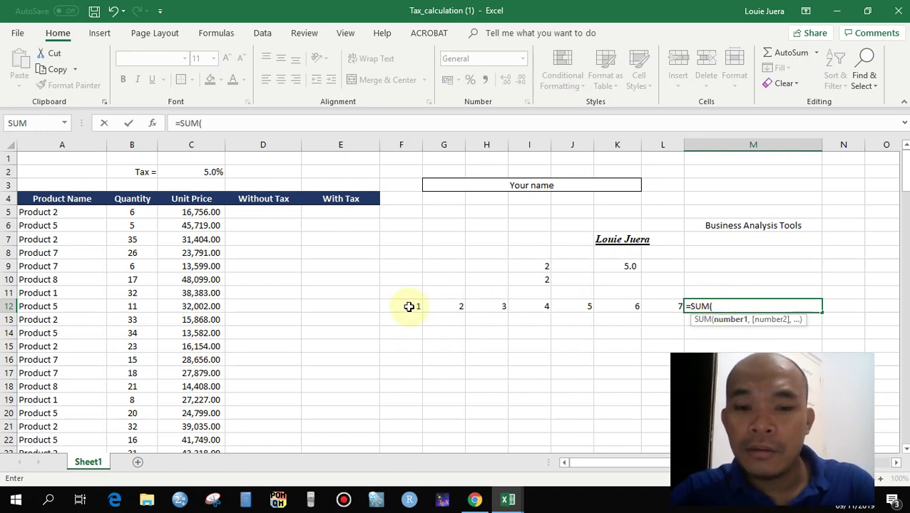
key(BackSpace)
key(BackSpace)
key(BackSpace)
key(BackSpace)
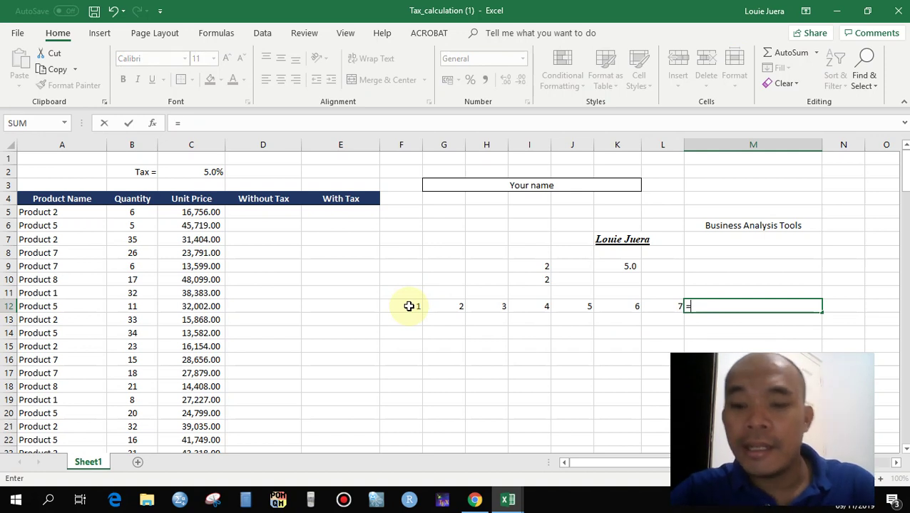
text(sum)
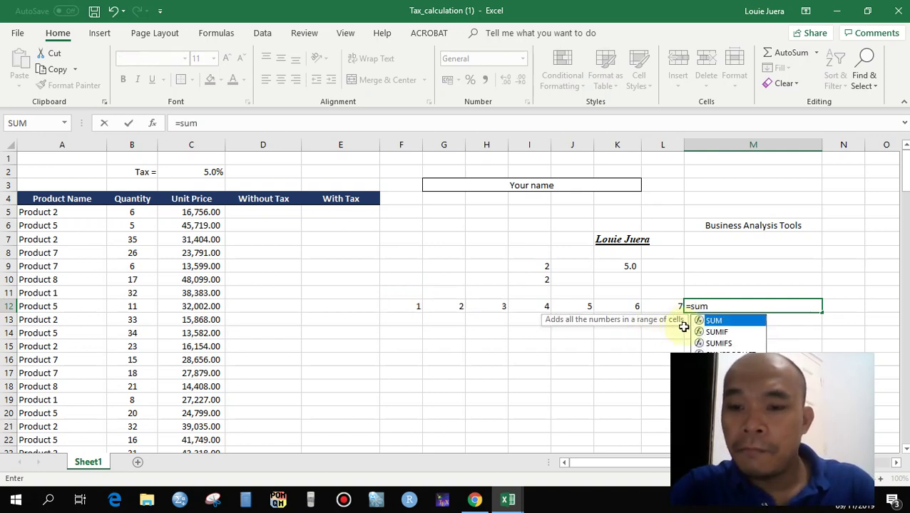
double_click(714, 322)
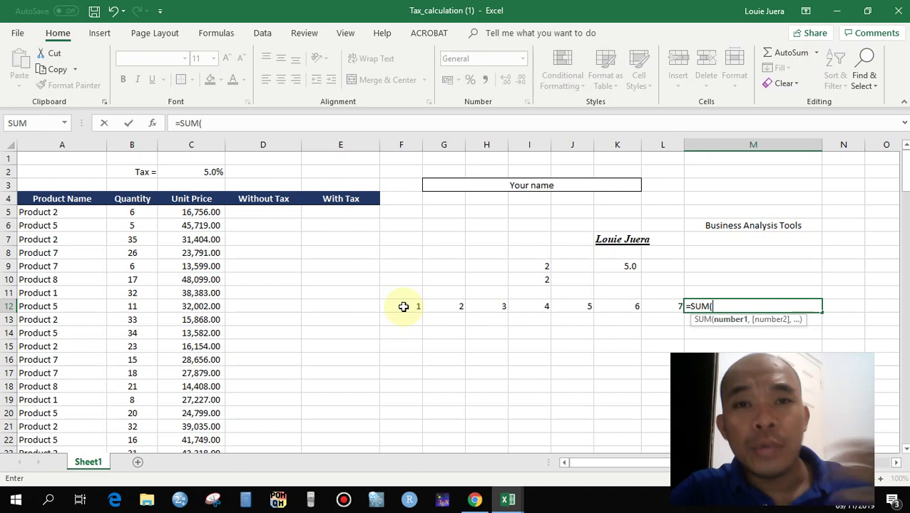
mouse_move(402, 307)
mouse_down()
mouse_move(664, 315)
mouse_move(669, 307)
mouse_up()
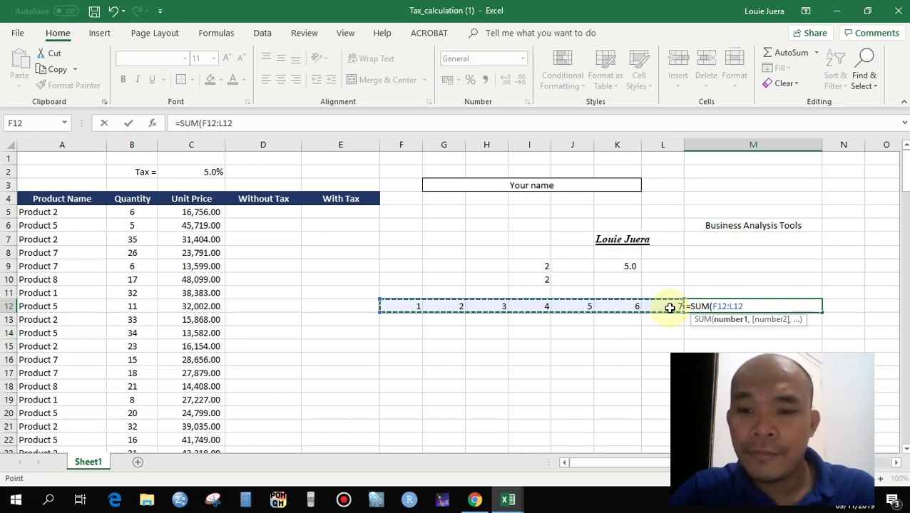
key(Return)
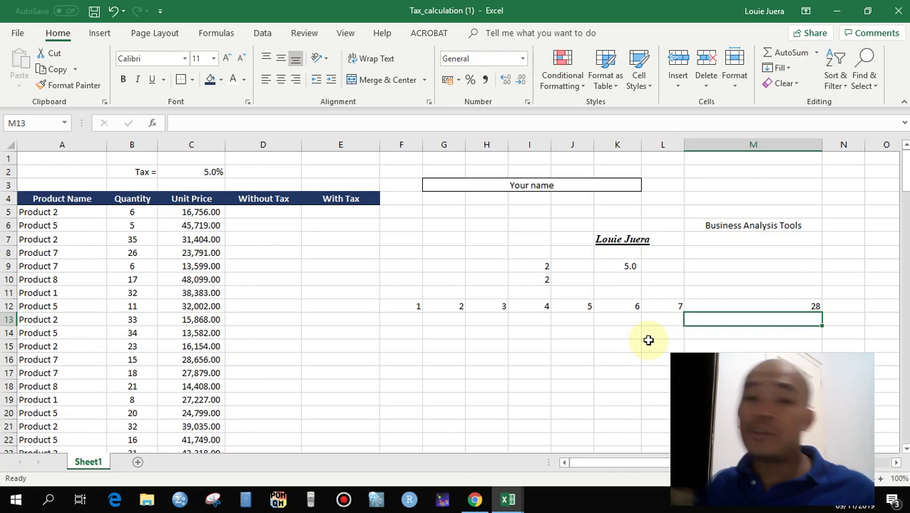
- Enter =L12-H12 in K14 so it shows 4
click(612, 335)
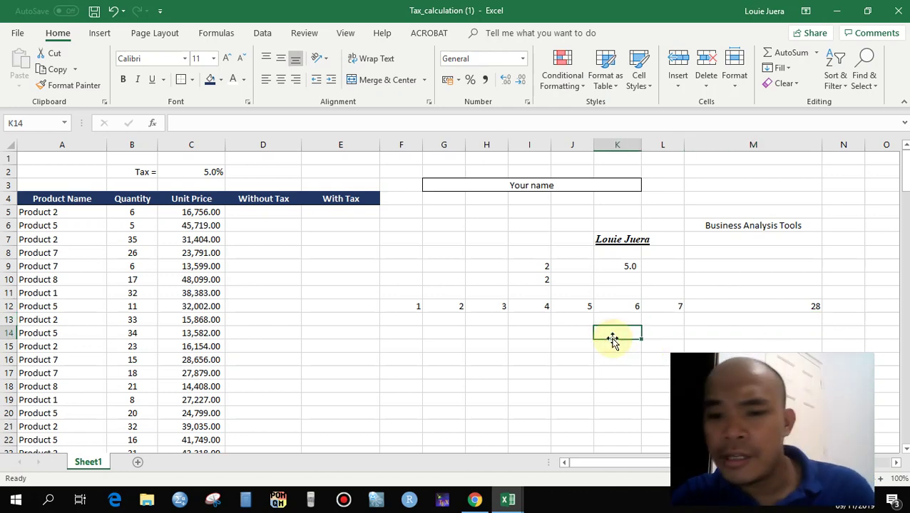
scroll(618, 347, down, 1)
scroll(618, 347, down, 1)
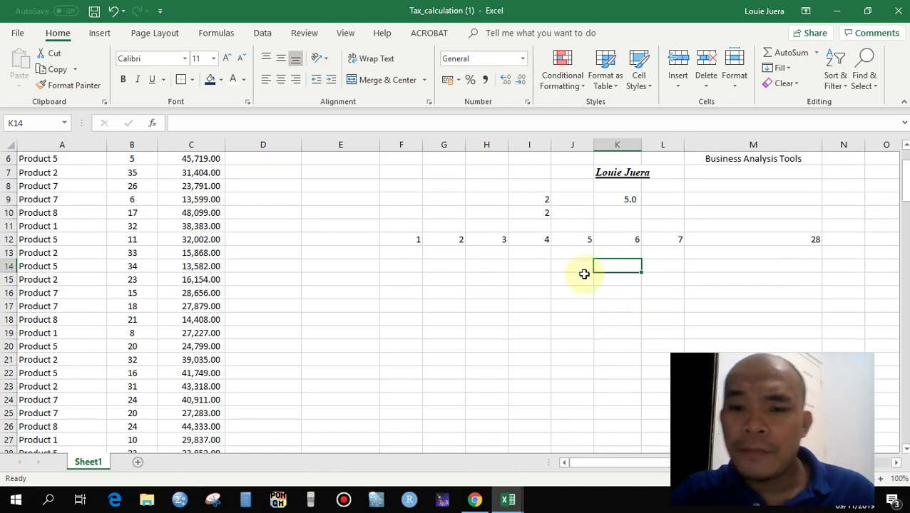
text(=)
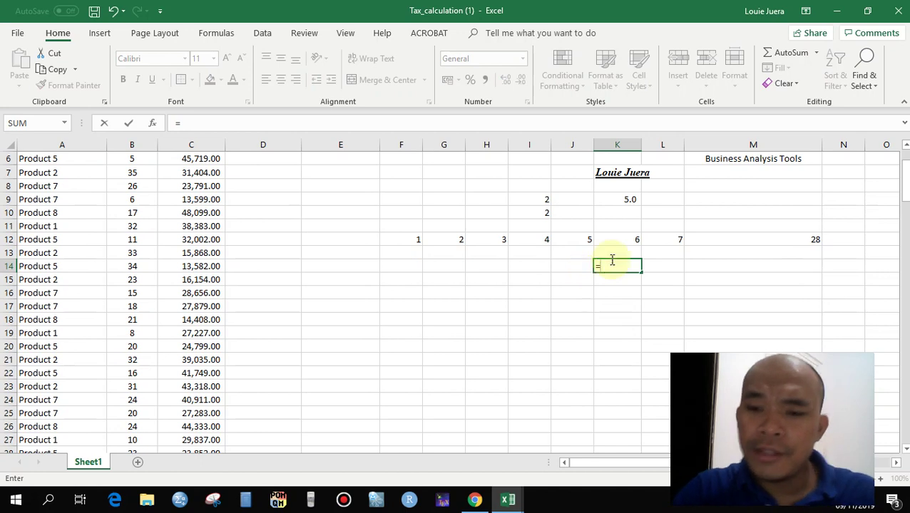
click(660, 241)
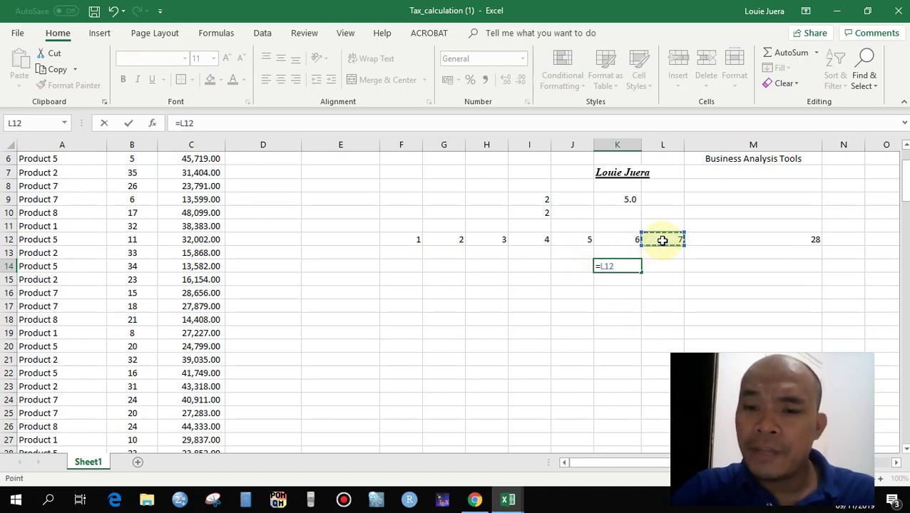
text(-)
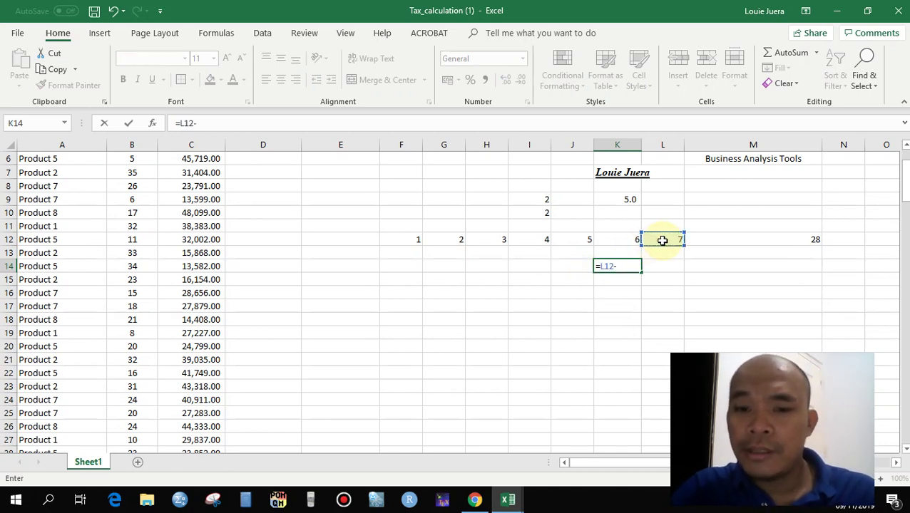
click(501, 242)
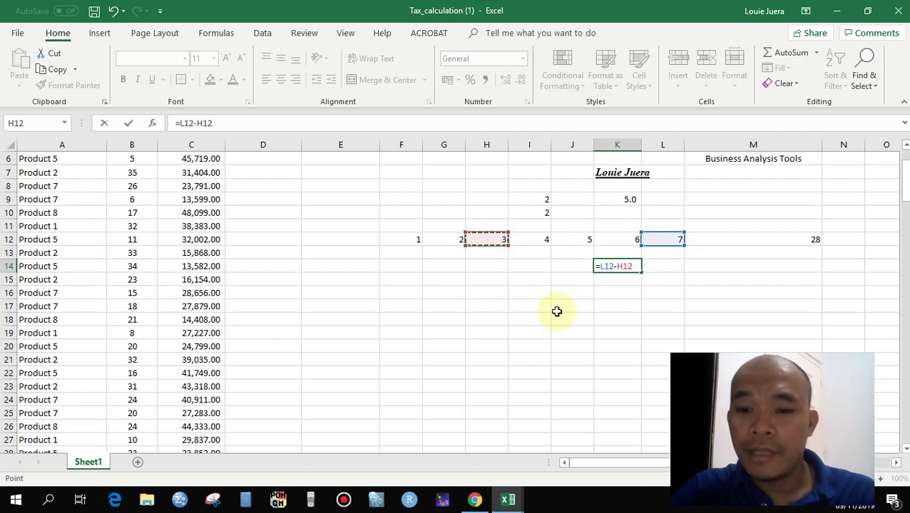
key(Return)
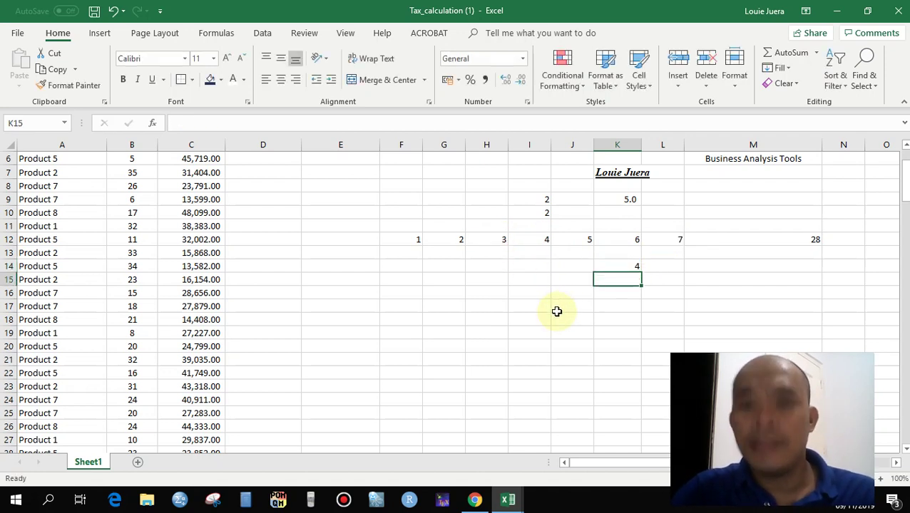
text(=)
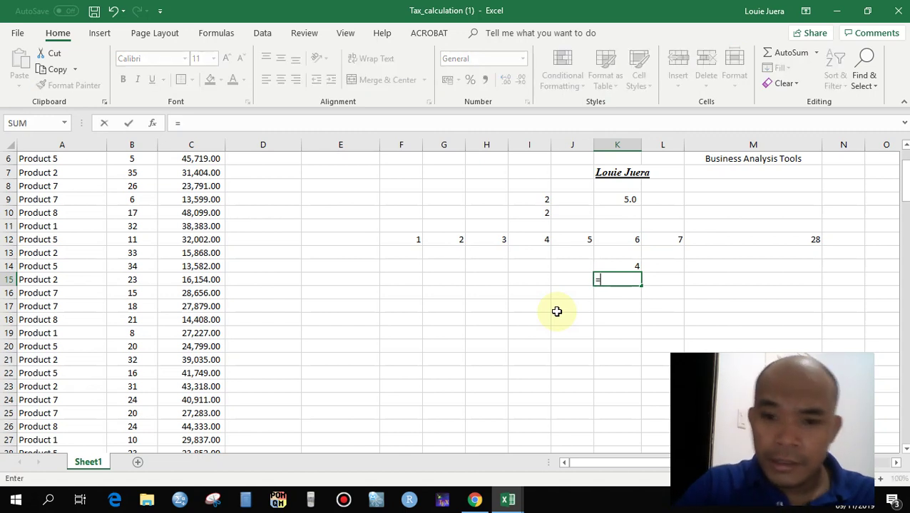
- Complete =K12-L12 in K15 so it shows -1
click(623, 238)
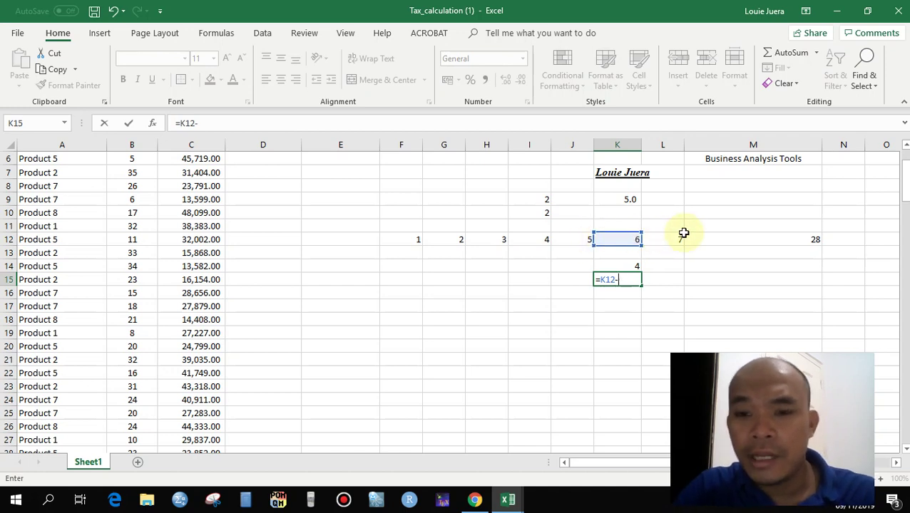
click(676, 238)
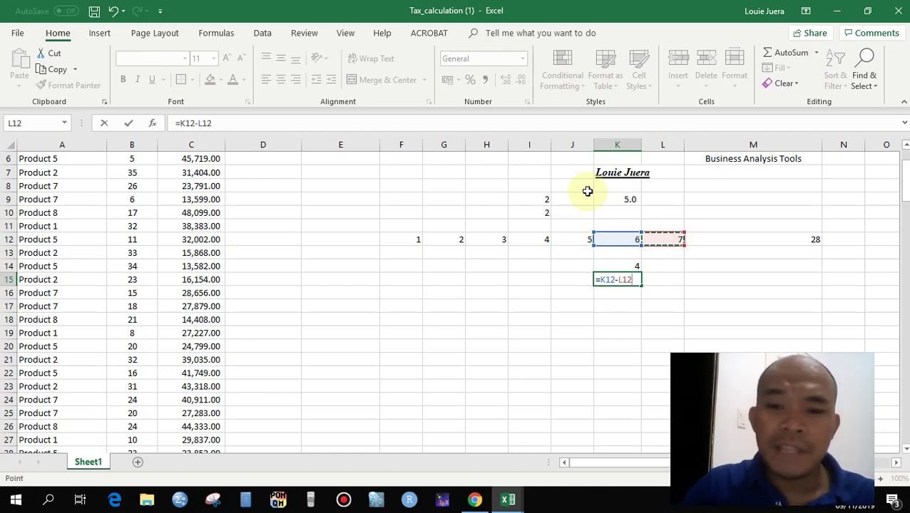
key(Return)
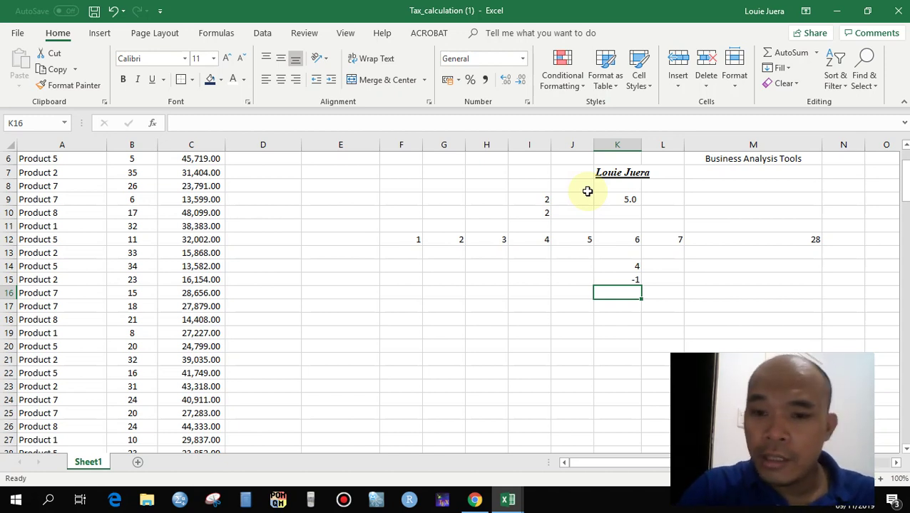
- Enter =K12*L12 in K16 so it shows 42
text(=)
click(621, 239)
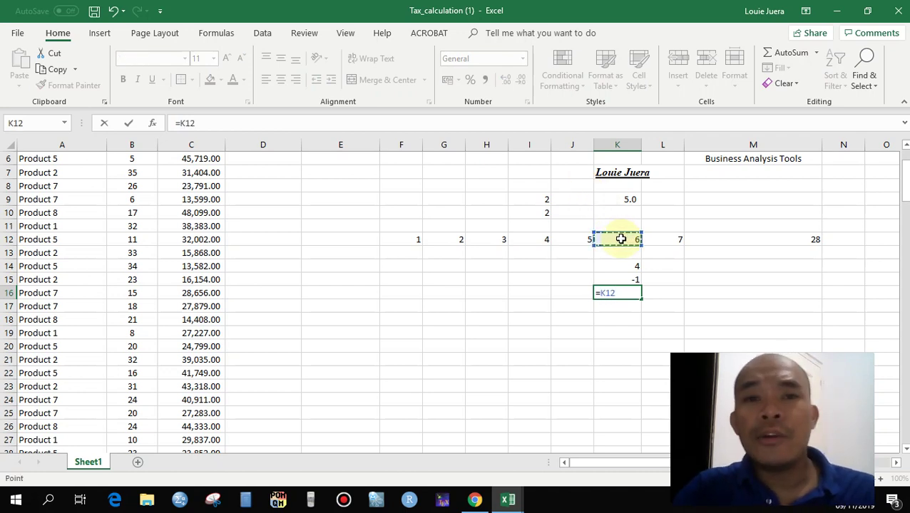
text(*)
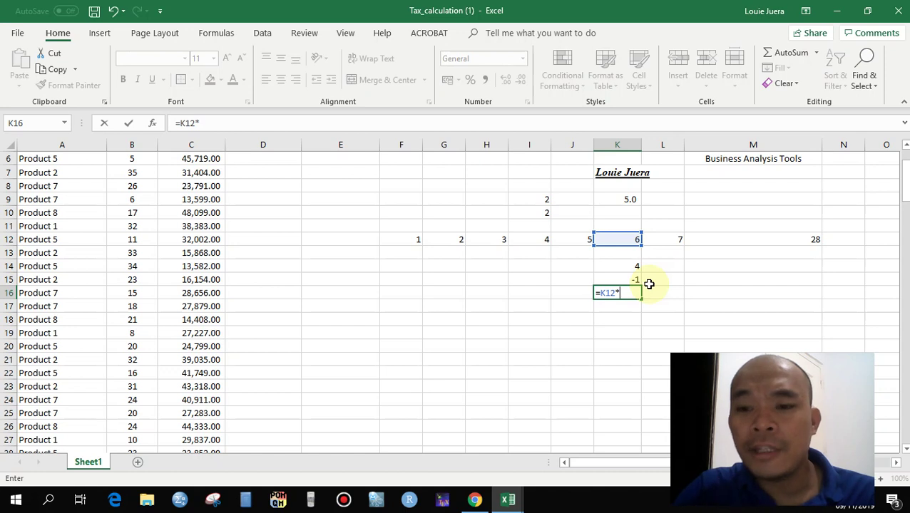
click(666, 238)
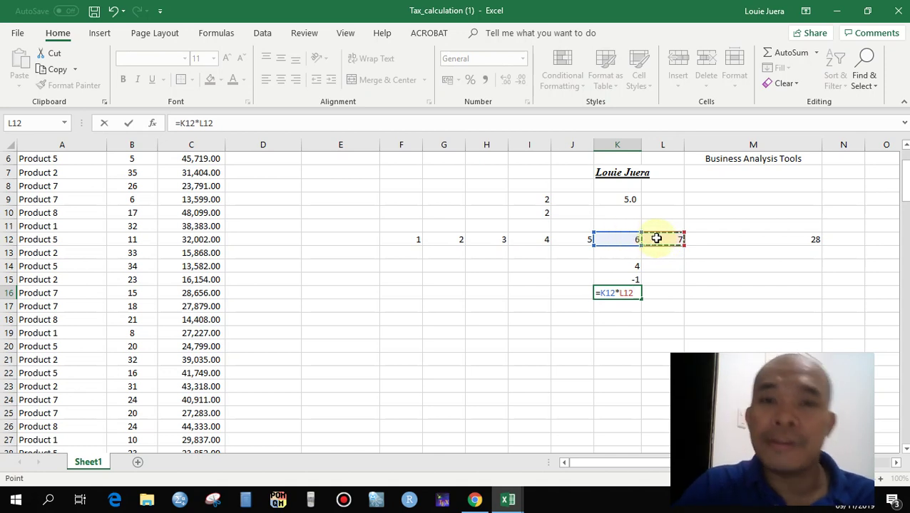
key(ctrl+Return)
key(Return)
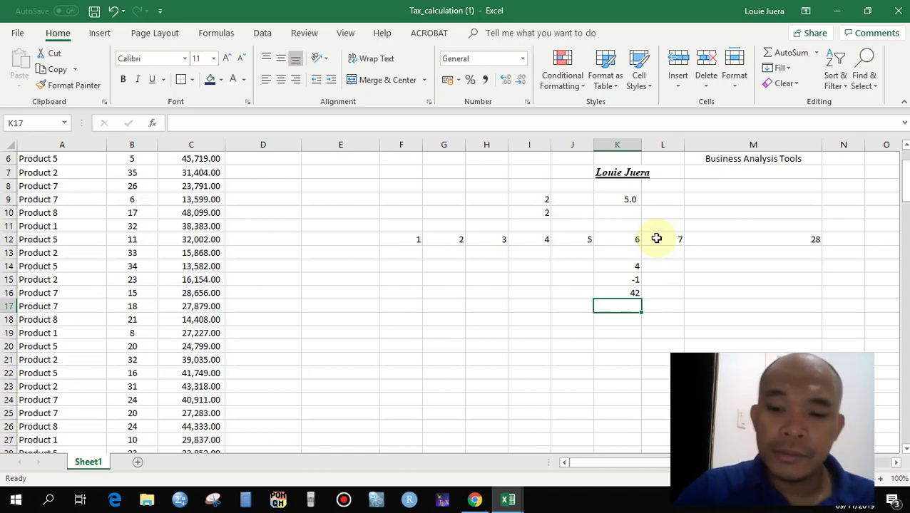
text(=)
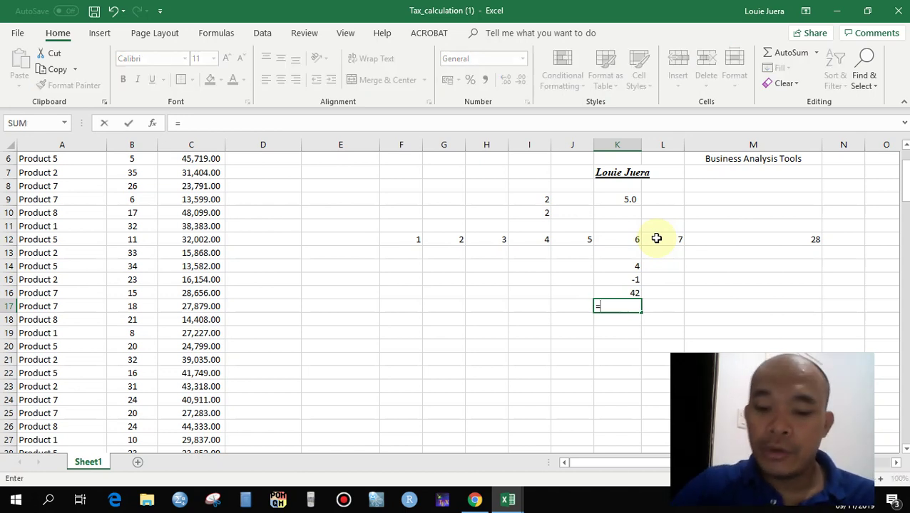
text(()
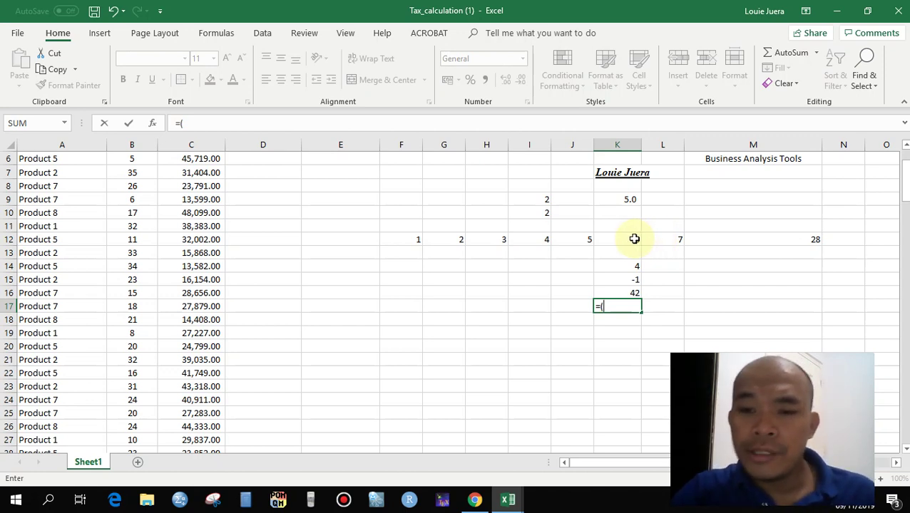
- Finish the K17 formula using K12 and L12 as its two parenthesised factors
click(632, 239)
text()()
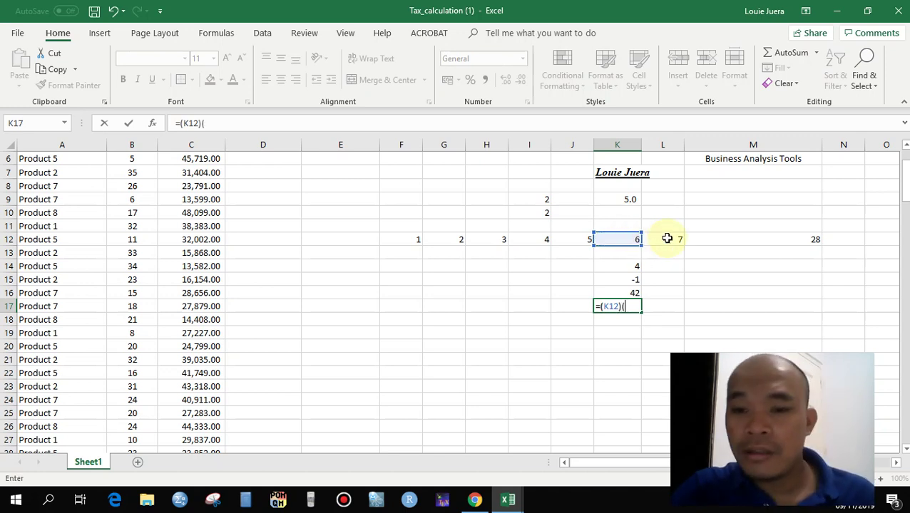
click(668, 239)
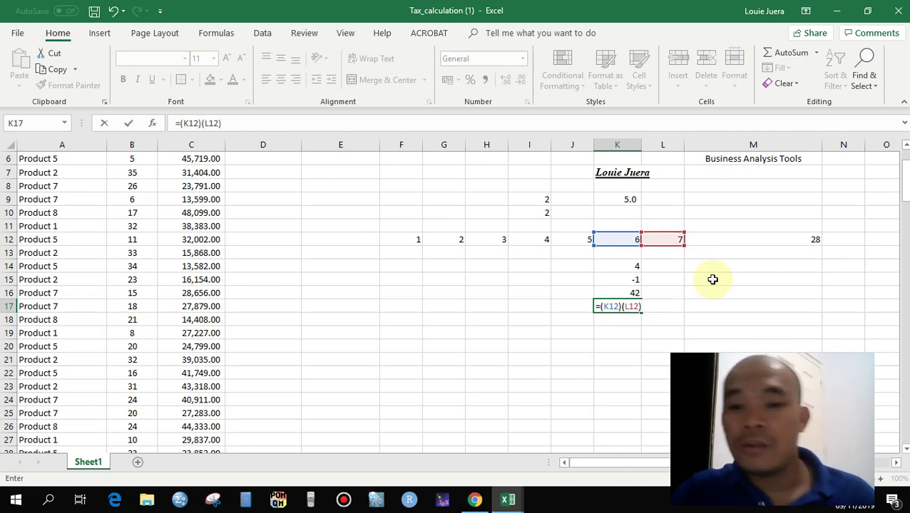
key(Return)
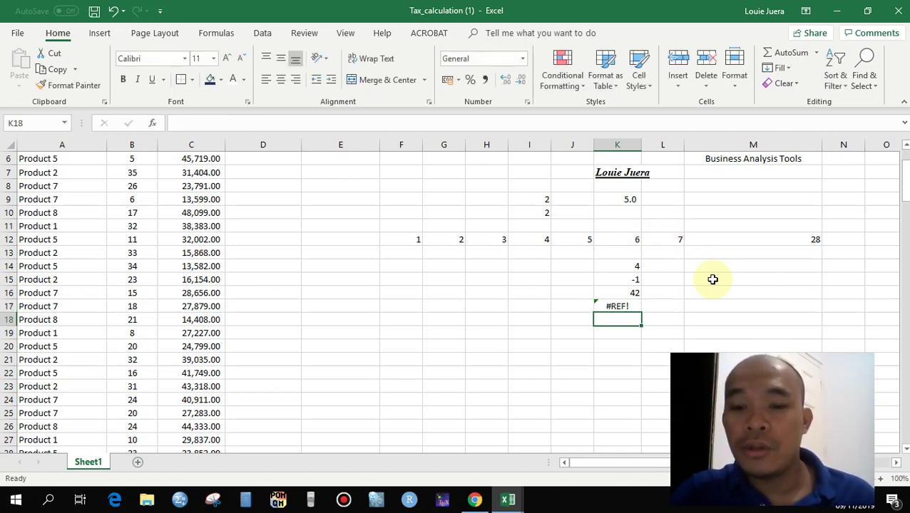
- Fix K17's #REF! error by inserting * between (K12) and (L12), giving 42
click(613, 306)
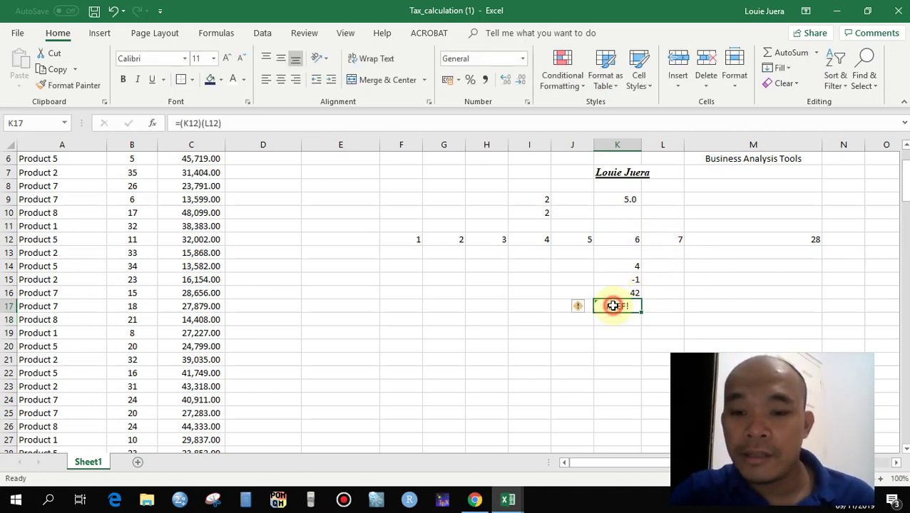
click(354, 122)
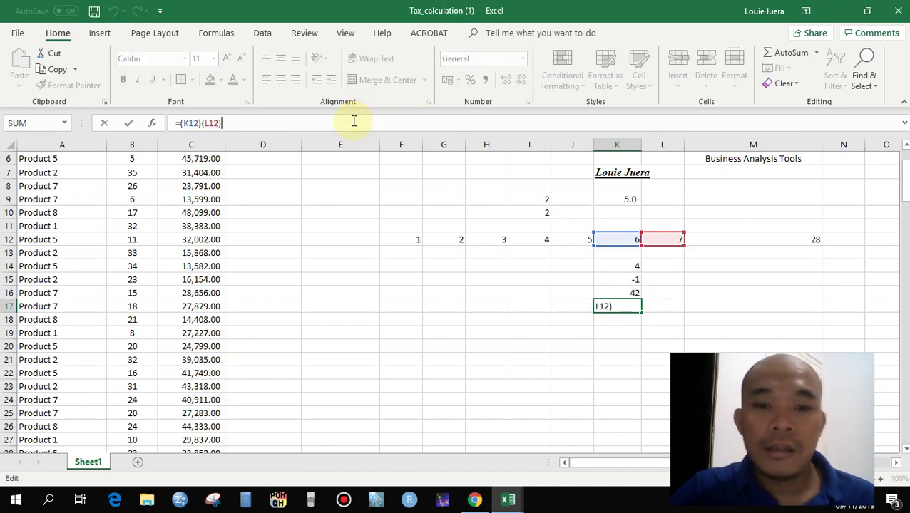
key(Return)
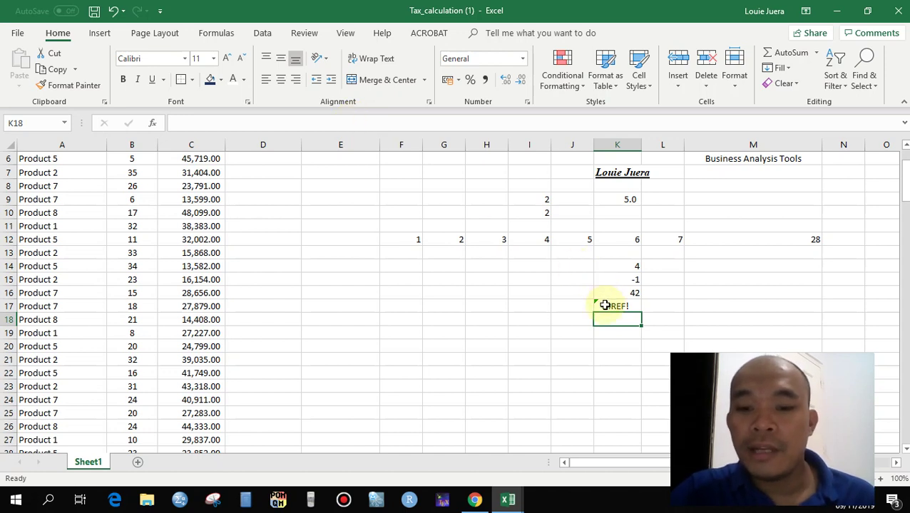
click(604, 305)
click(197, 123)
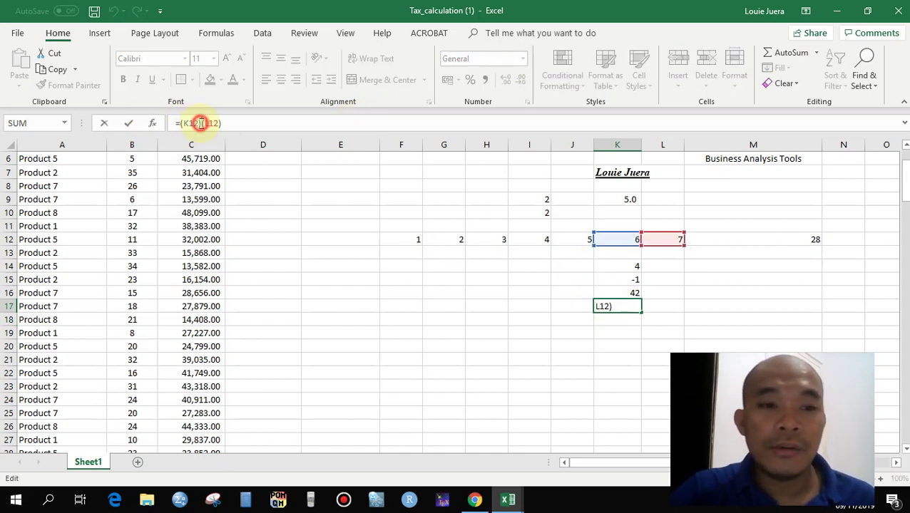
text(*)
key(Return)
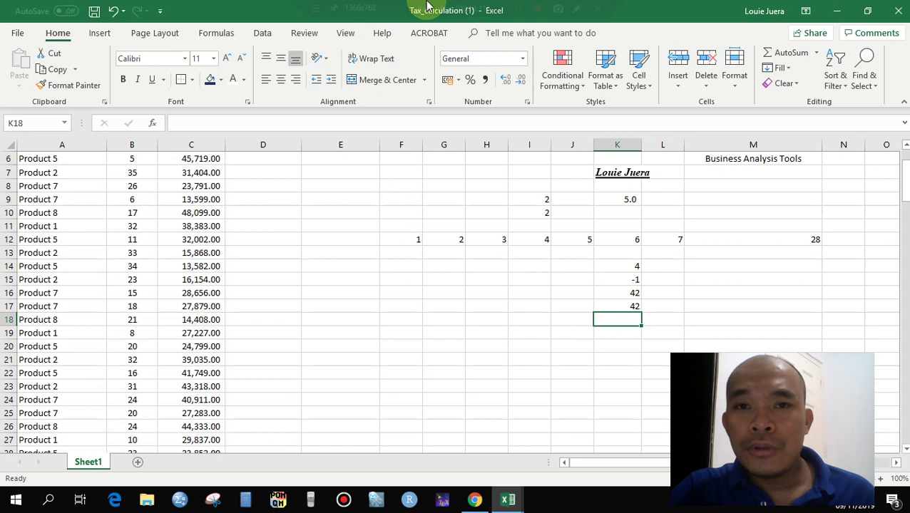
click(489, 292)
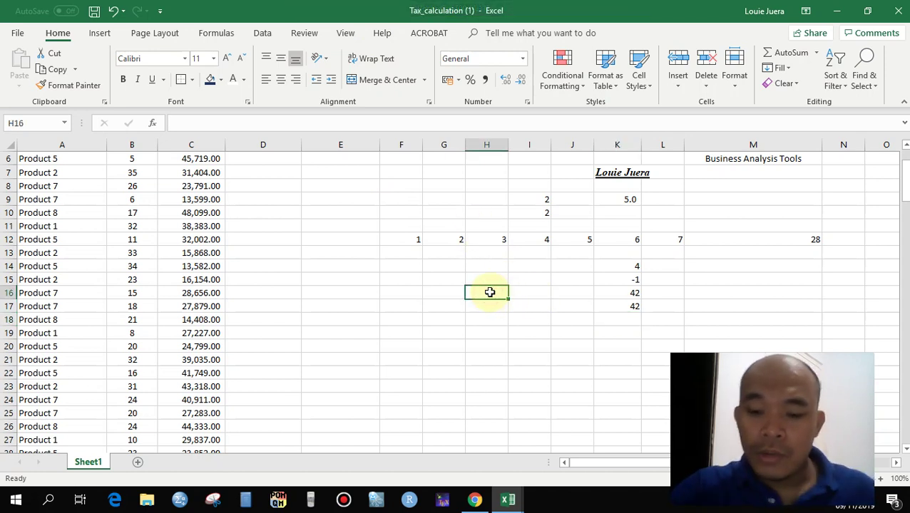
- Enter =(F12+G12)*L12 in H16 so it shows 21
text(=()
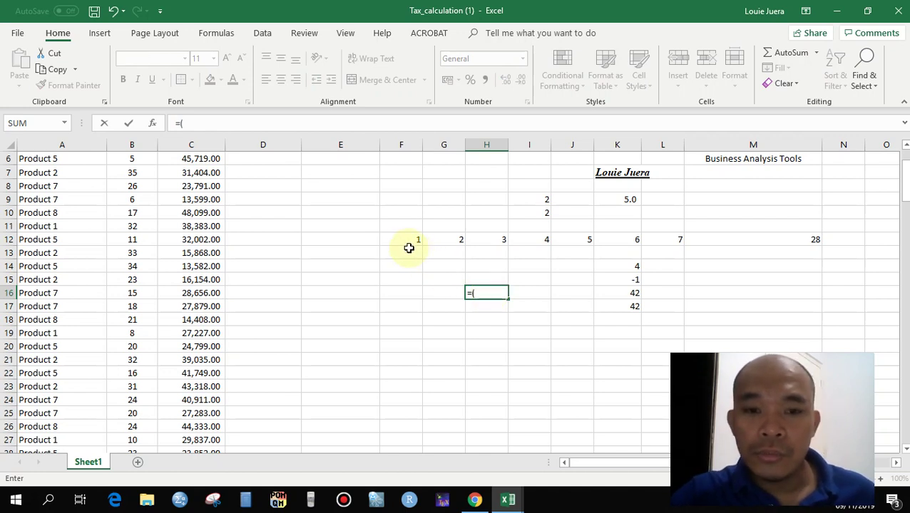
click(404, 245)
text(+)
click(444, 240)
text()*)
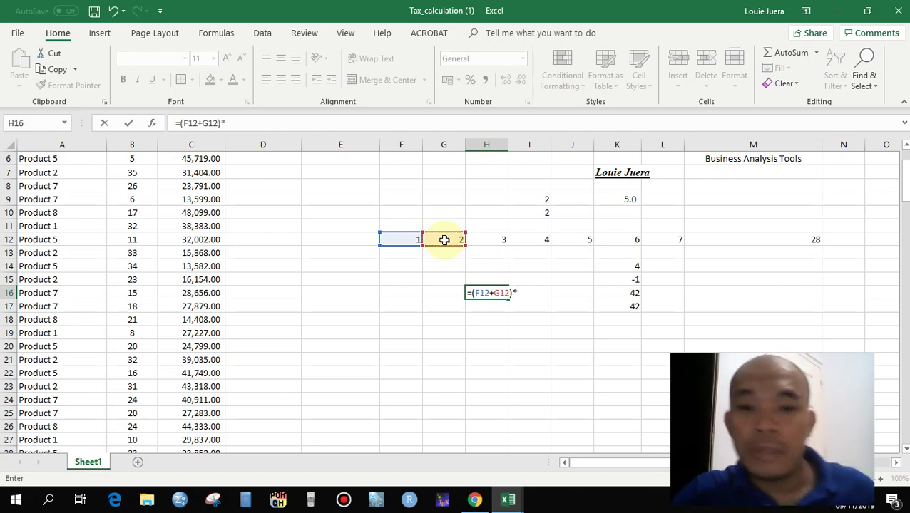
click(666, 239)
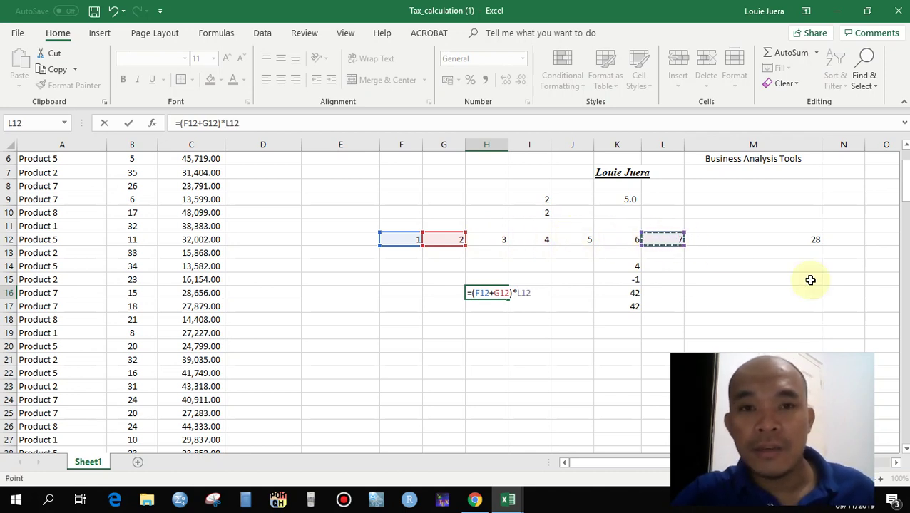
key(Return)
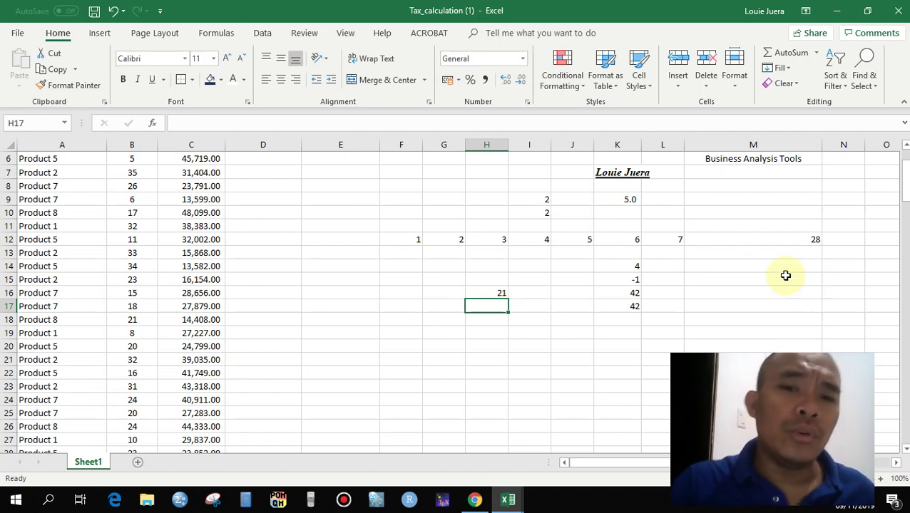
scroll(646, 240, up, 1)
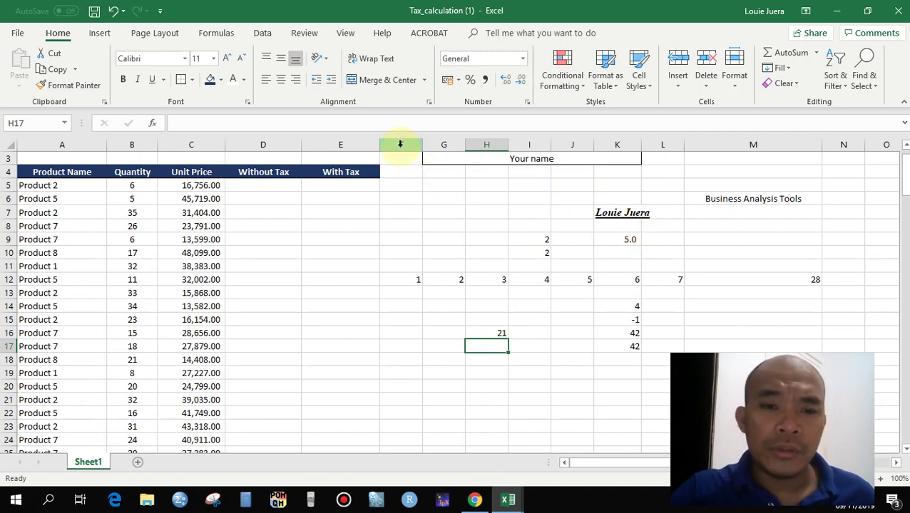
- Delete columns F through M, leaving just the product table
drag(401, 145, 772, 142)
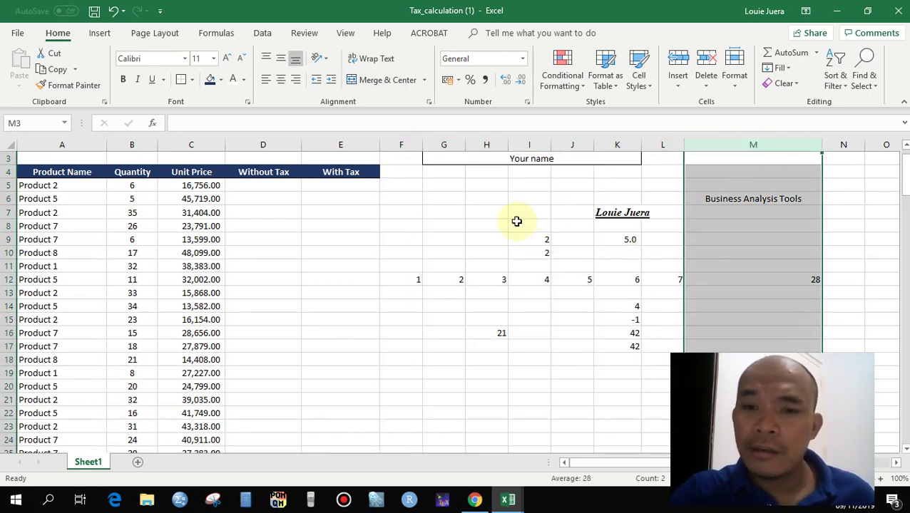
mouse_move(402, 144)
mouse_down()
mouse_move(852, 151)
mouse_move(807, 156)
mouse_up()
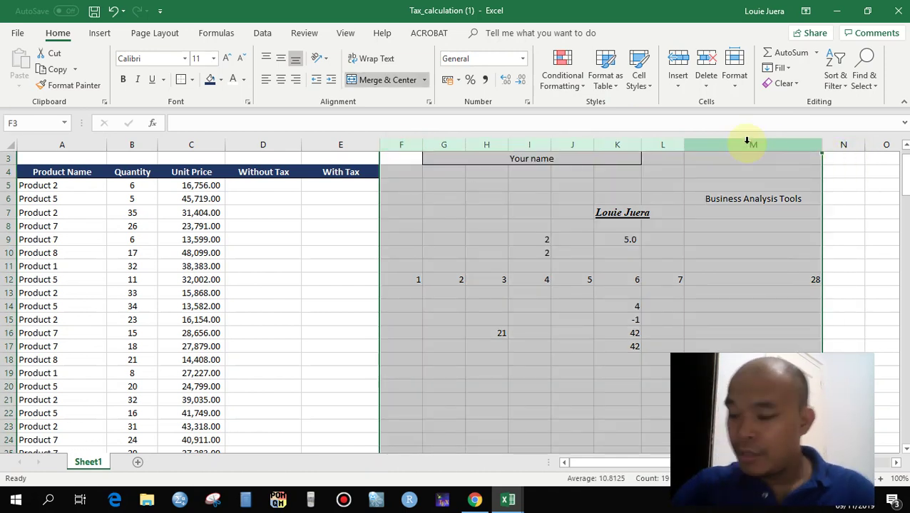
right_click(663, 146)
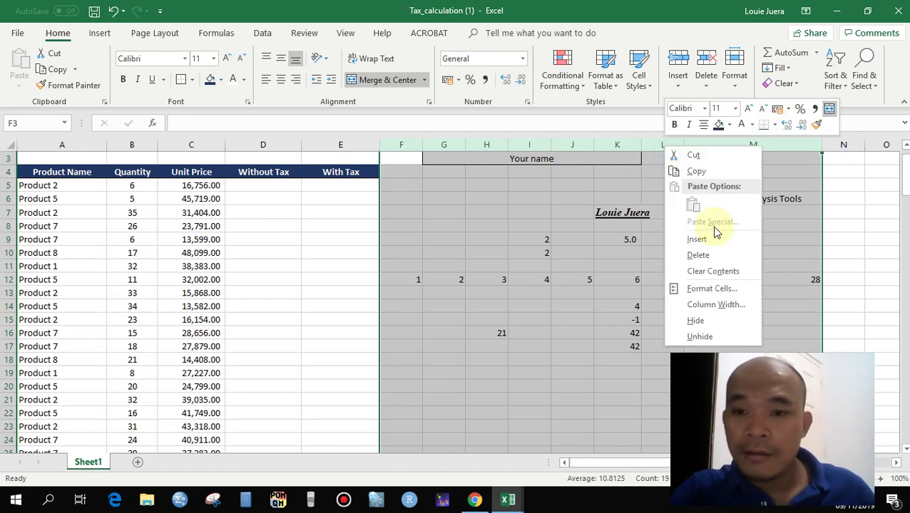
click(699, 255)
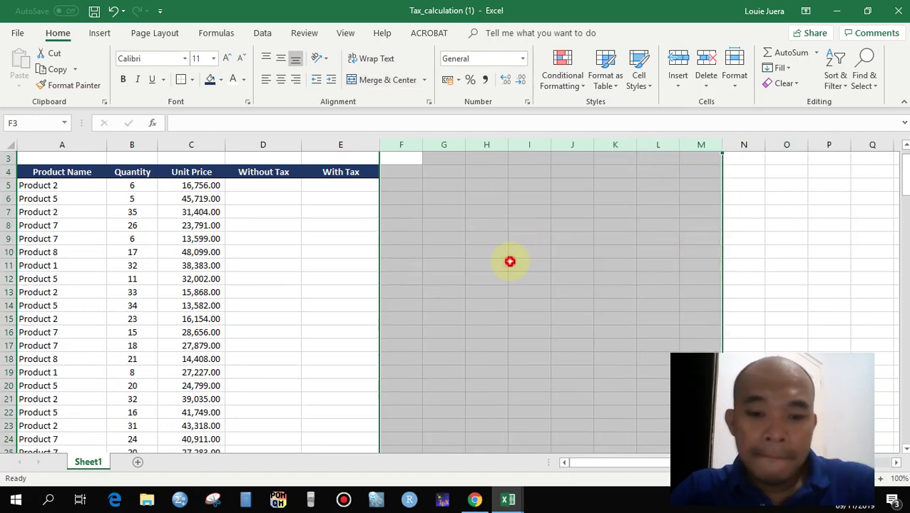
click(511, 262)
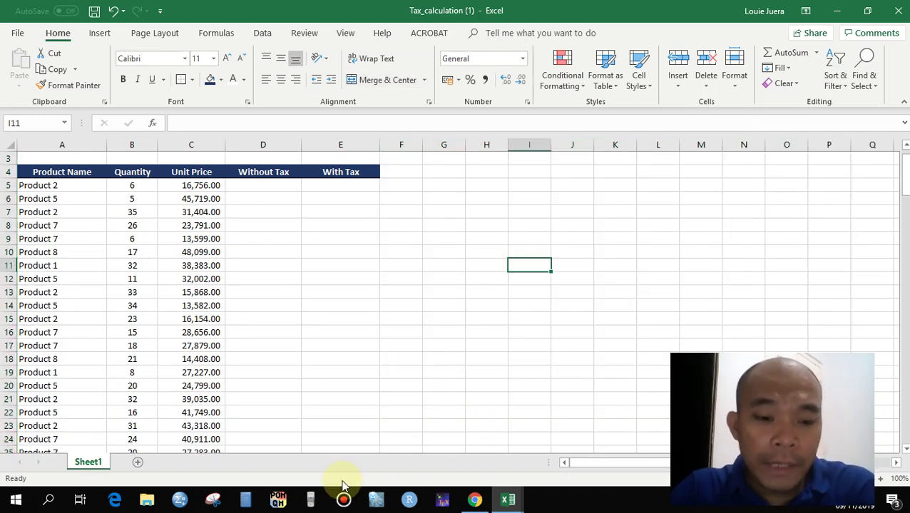
click(147, 499)
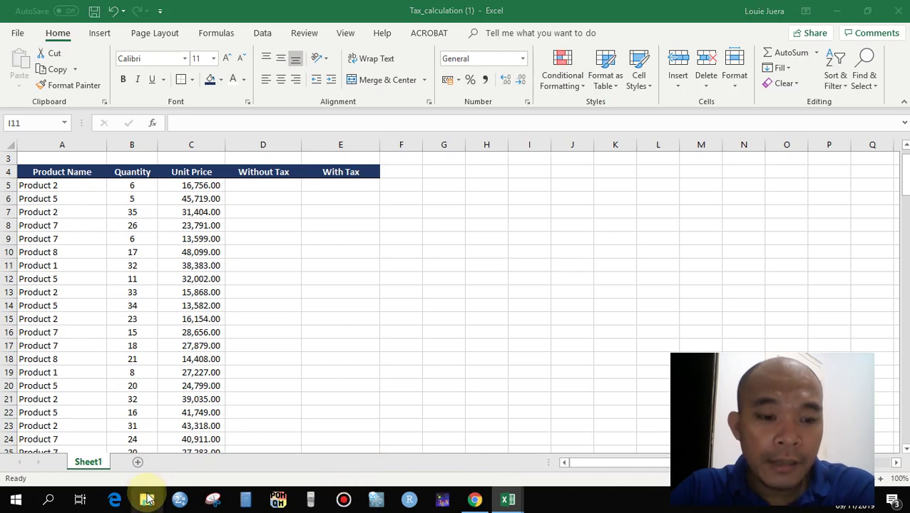
- Close File Explorer and open the downloaded Lab #1.1.docx in Word's Protected View
click(474, 499)
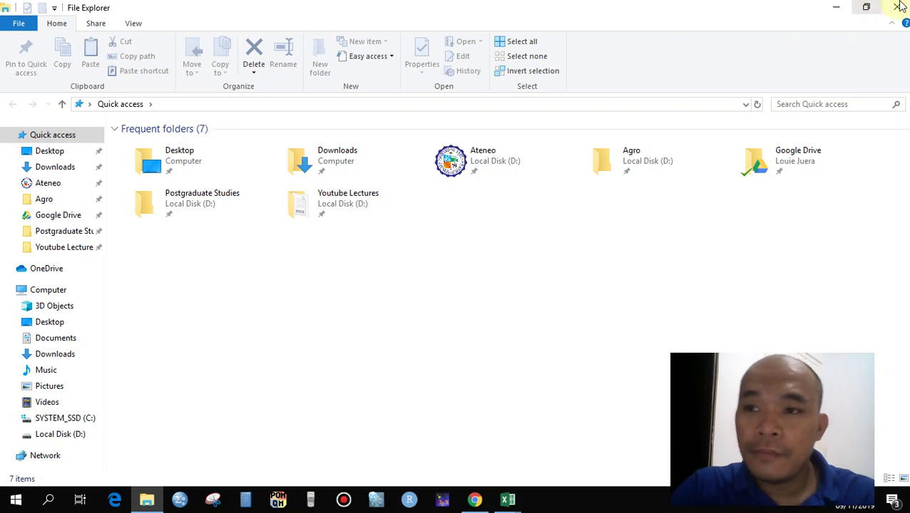
click(898, 6)
click(63, 472)
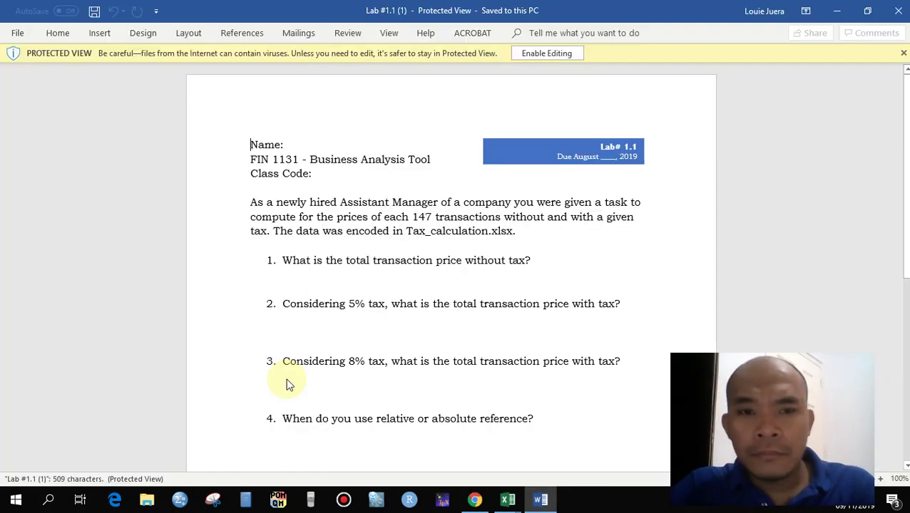
- Enable editing on Lab #1.1 and switch back to the Tax_calculation (1) workbook
click(543, 54)
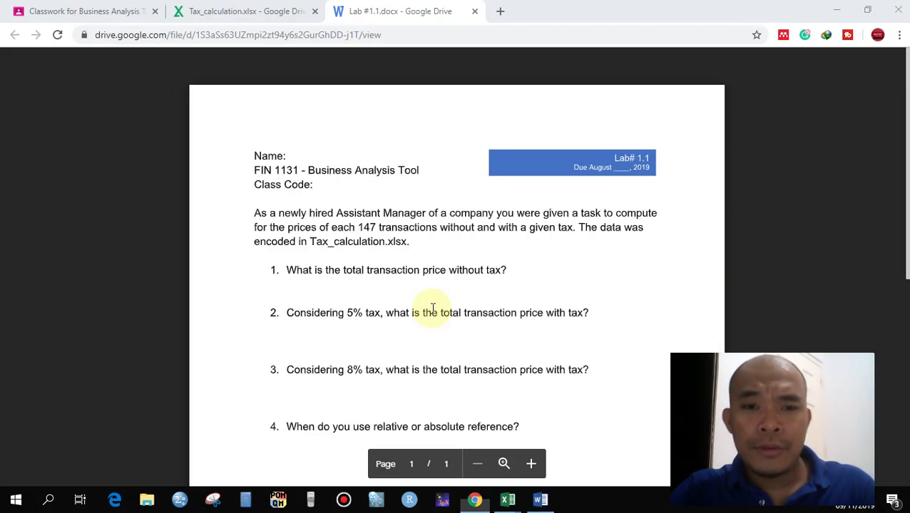
key(alt+Tab)
key(alt+Tab)
key(alt+Tab)
key(alt+Tab)
key(alt+Tab)
key(alt+Tab)
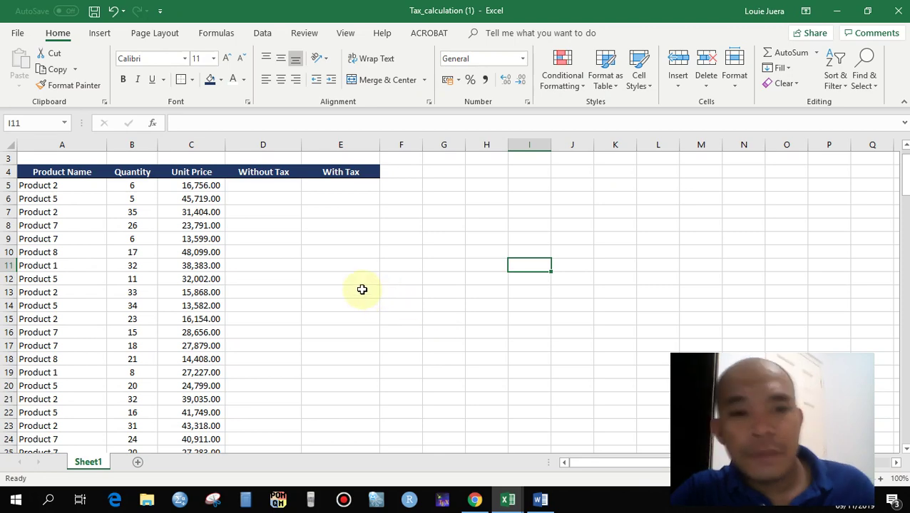
- Return to the Tax_calculation (1) workbook and scroll through the product list
click(358, 291)
click(39, 186)
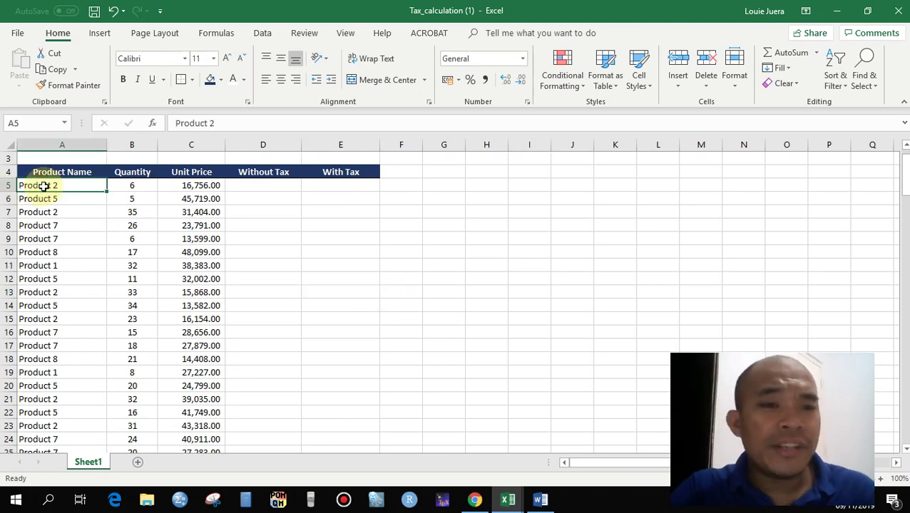
scroll(69, 250, down, 5)
scroll(69, 249, down, 9)
scroll(69, 247, down, 5)
scroll(69, 247, down, 8)
scroll(69, 248, down, 8)
scroll(69, 248, down, 11)
scroll(69, 247, down, 3)
scroll(69, 247, up, 7)
scroll(70, 247, up, 6)
scroll(69, 247, up, 11)
scroll(70, 248, up, 11)
scroll(69, 248, up, 4)
scroll(69, 248, up, 10)
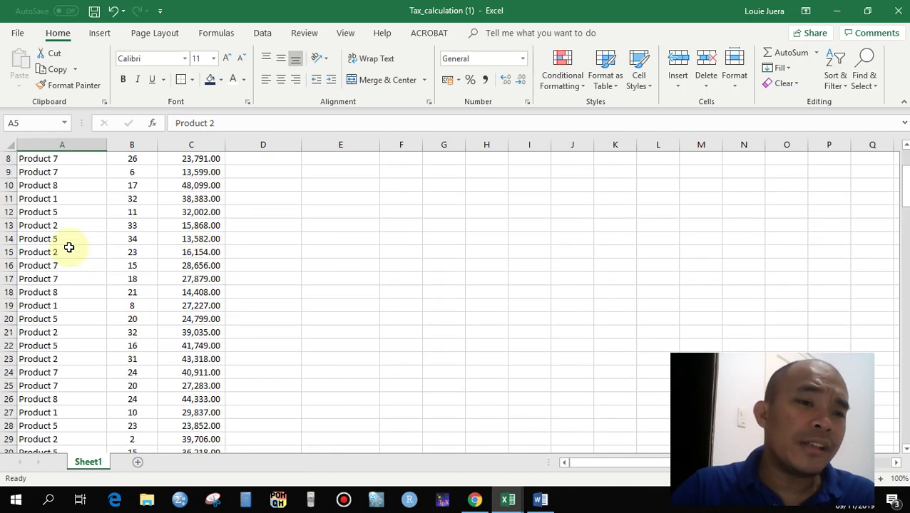
scroll(69, 247, up, 3)
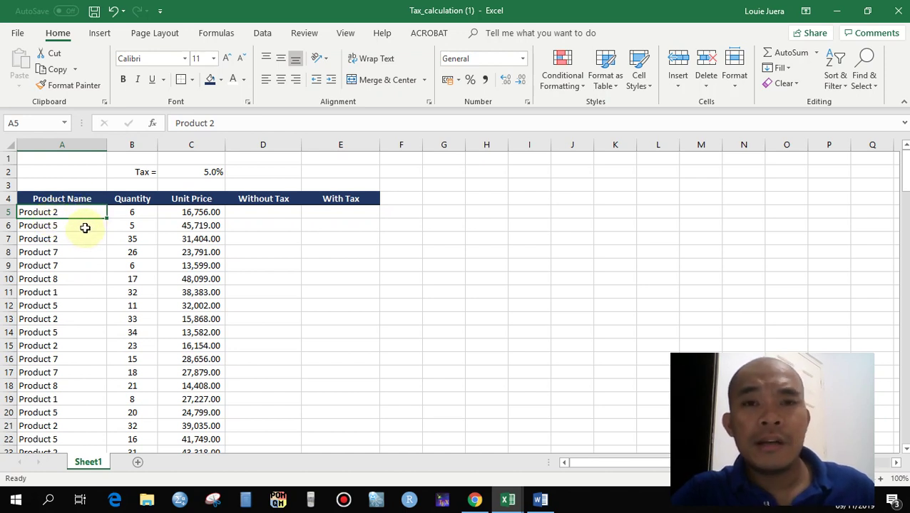
- Review Quantity and Unit Price for rows 5 and 13, then select D5 for the formula
click(133, 216)
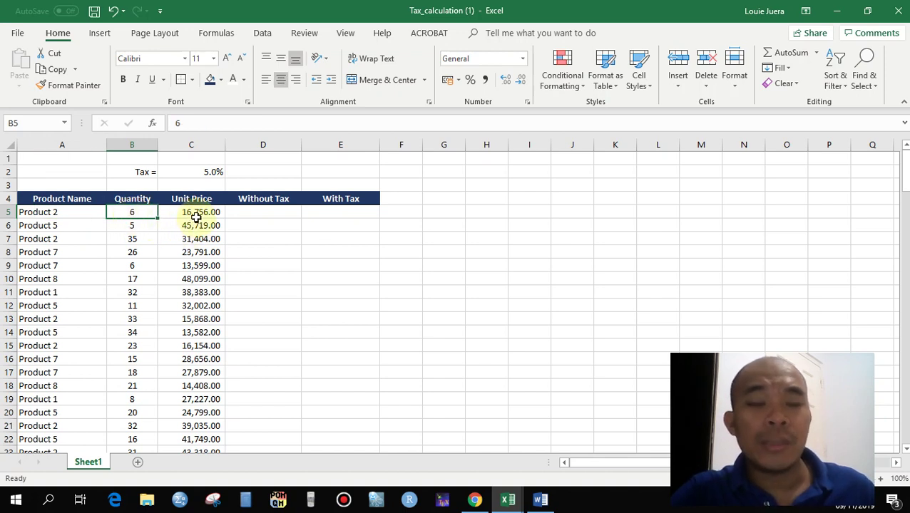
click(67, 212)
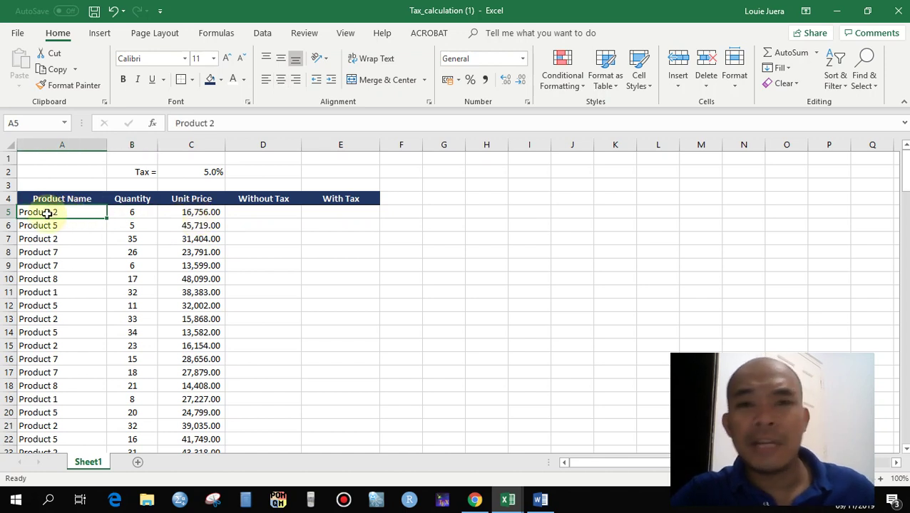
click(196, 211)
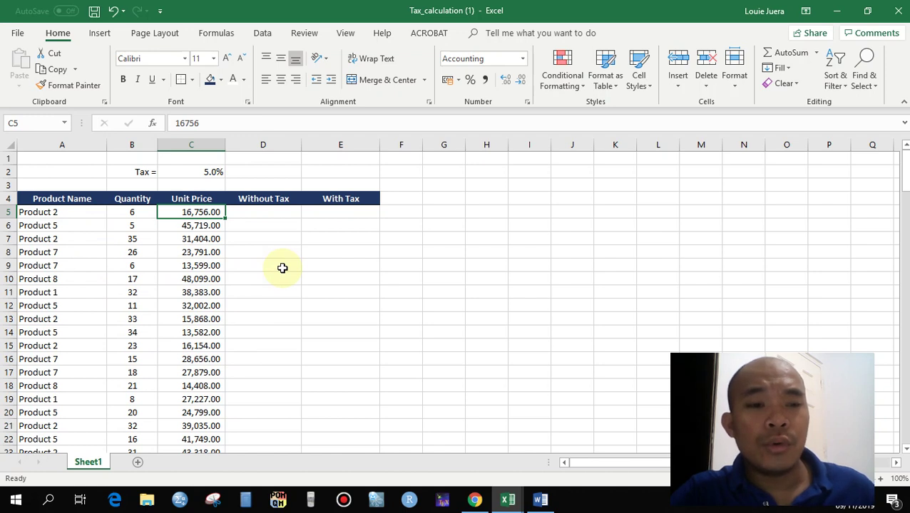
scroll(282, 268, down, 2)
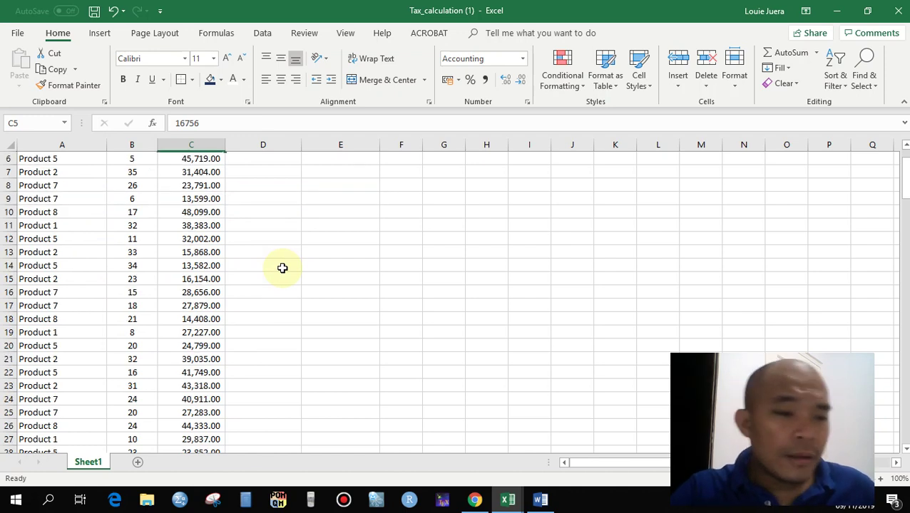
scroll(282, 268, down, 2)
scroll(282, 268, up, 1)
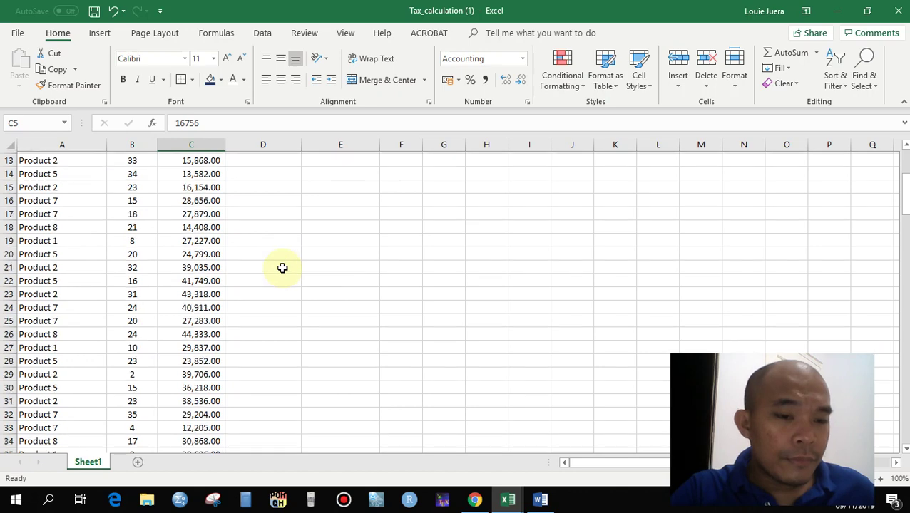
scroll(283, 268, up, 3)
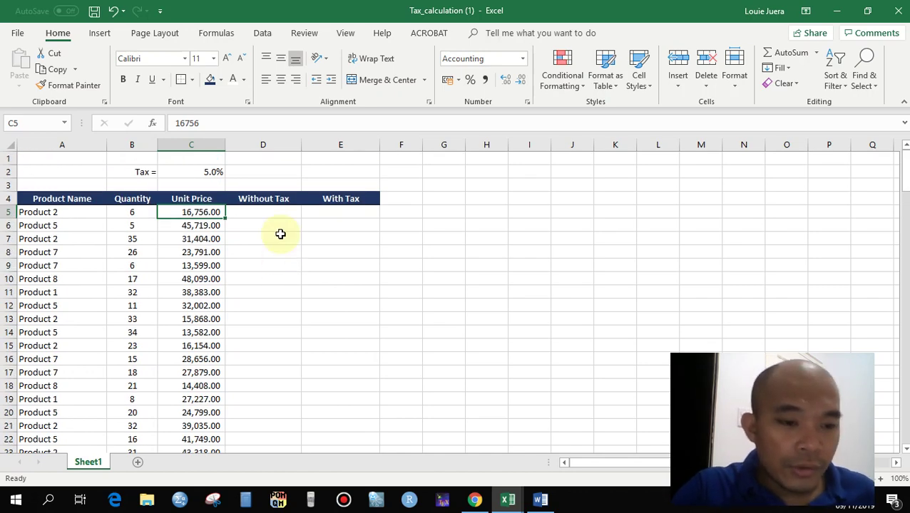
scroll(301, 294, down, 2)
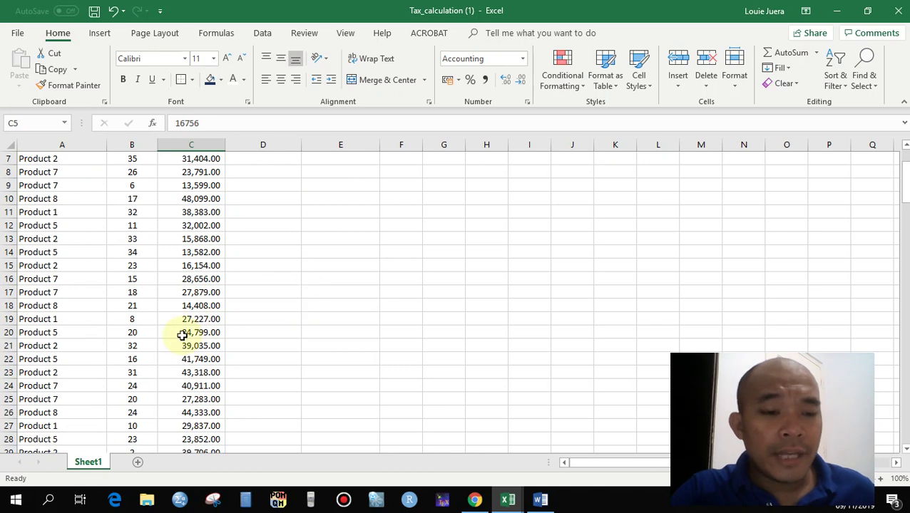
scroll(183, 335, up, 2)
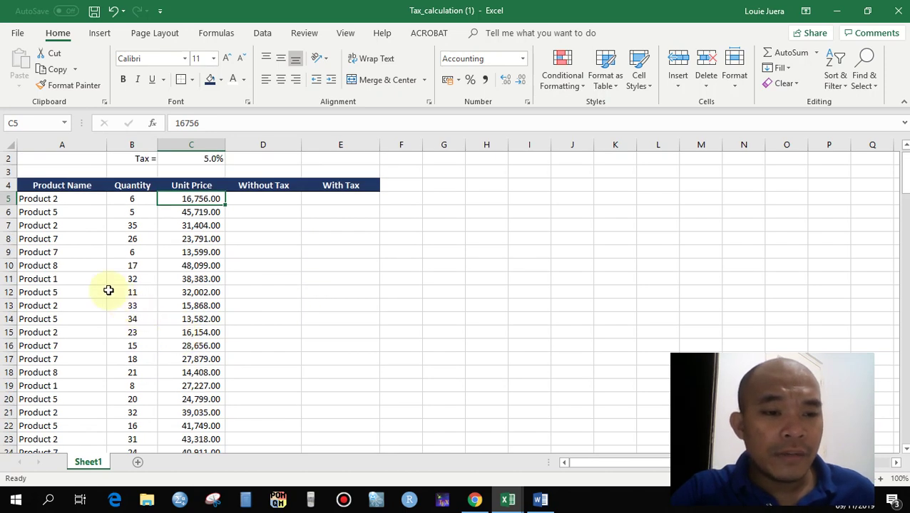
click(41, 200)
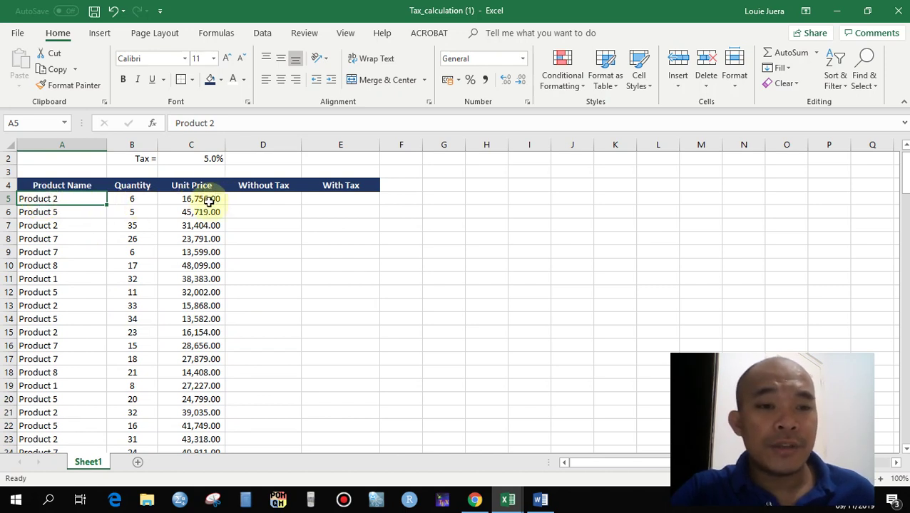
click(209, 201)
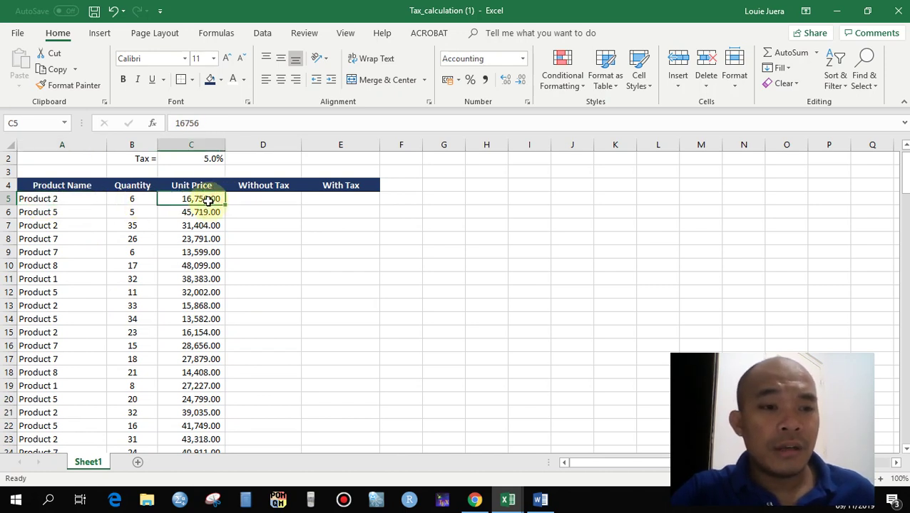
click(52, 310)
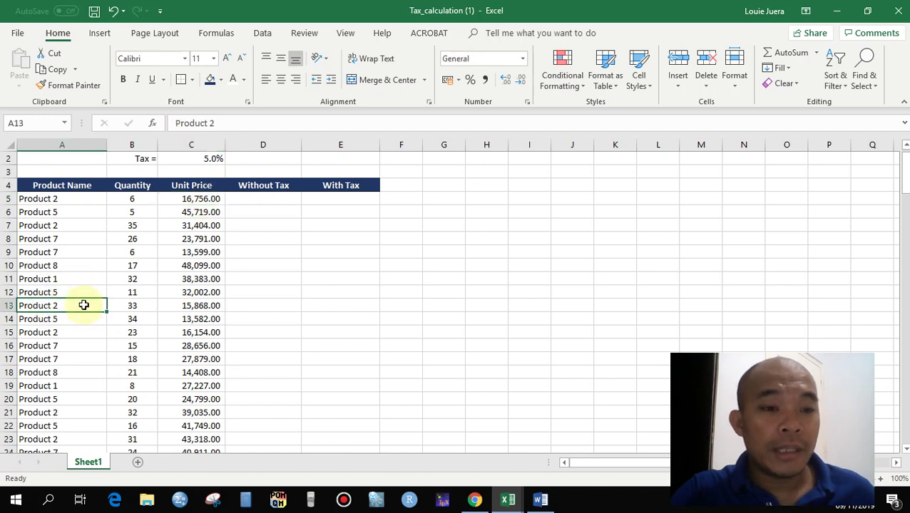
click(195, 307)
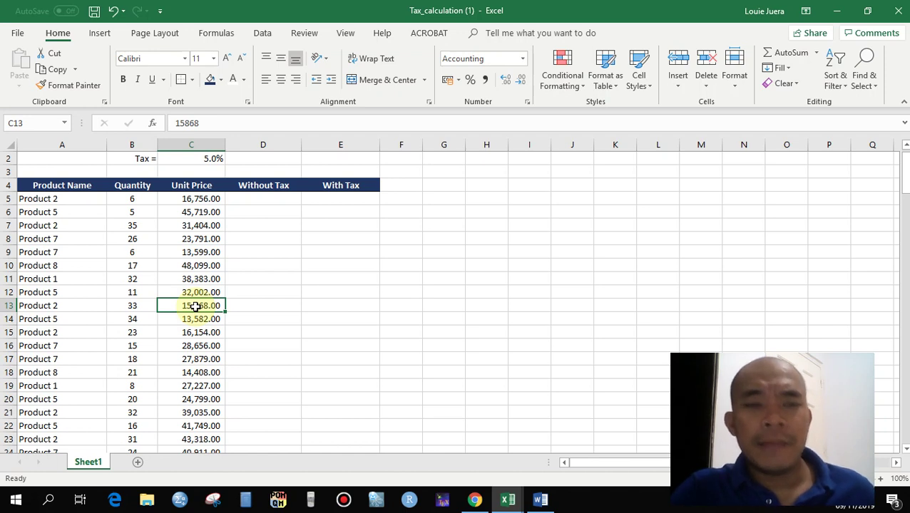
click(291, 302)
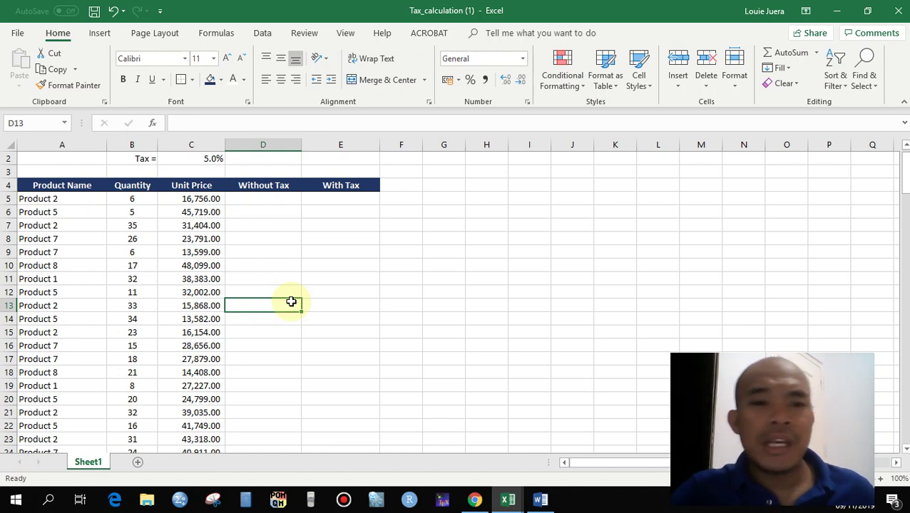
click(270, 202)
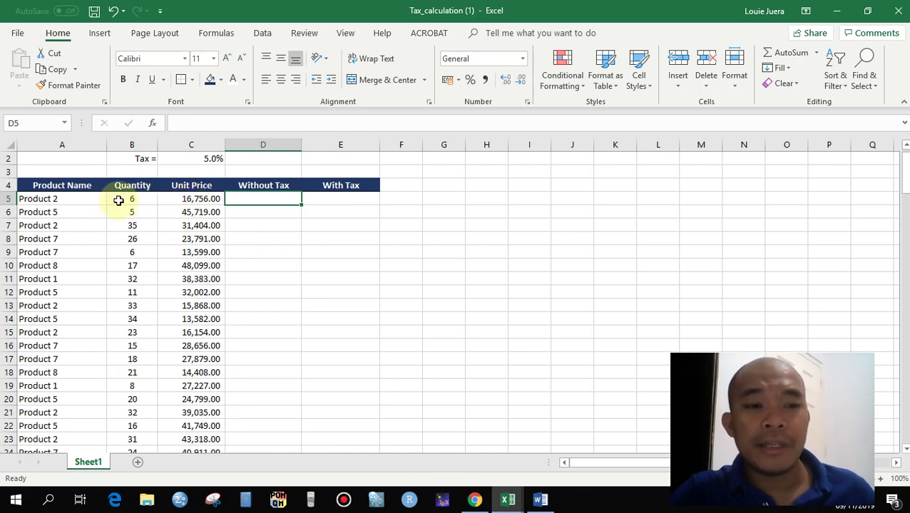
- Enter =B5*C5 in D5 and =B6*C6 in D6
text(=)
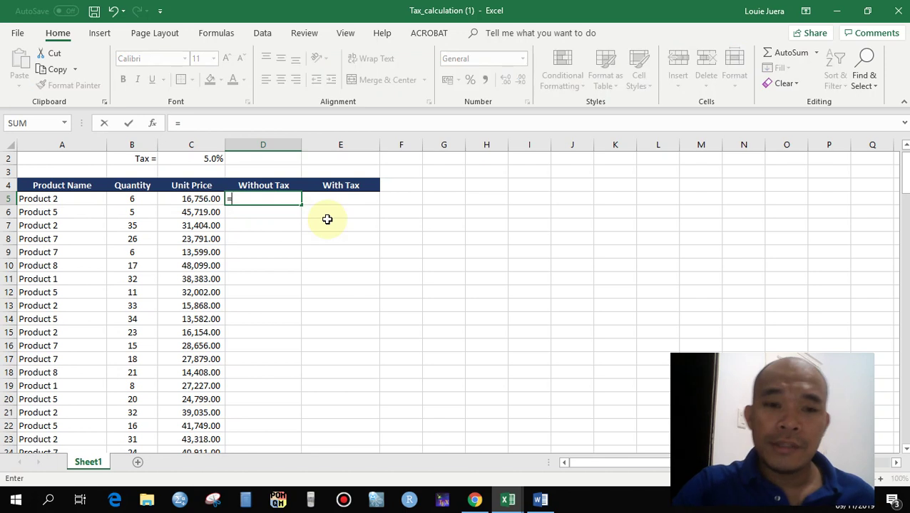
click(136, 200)
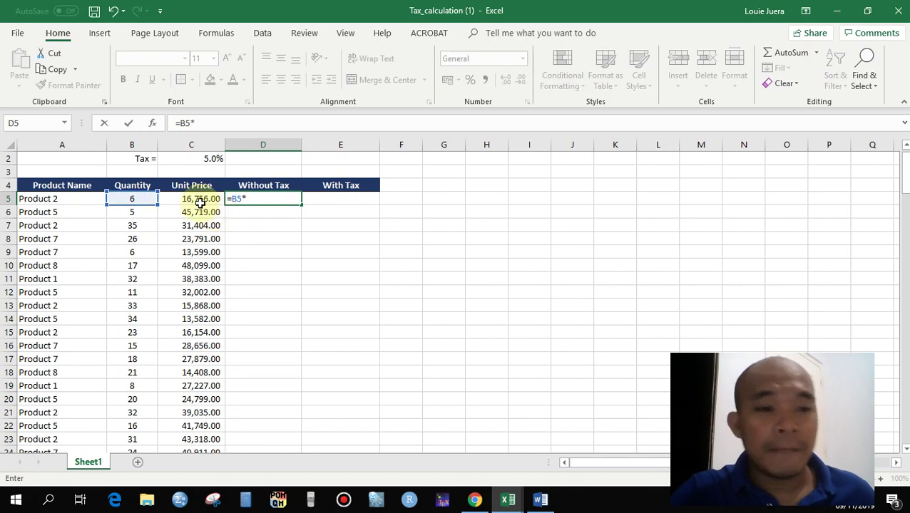
click(196, 200)
key(Return)
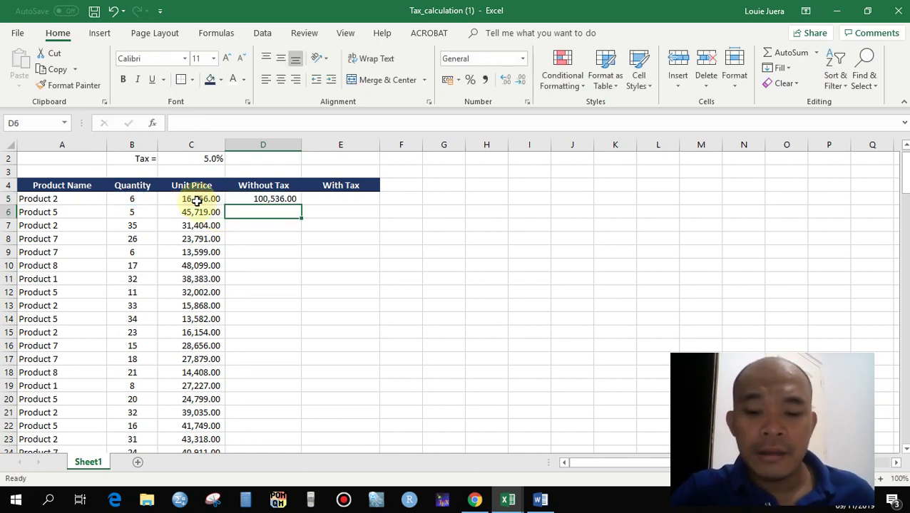
text(=)
click(124, 212)
text(*)
click(191, 213)
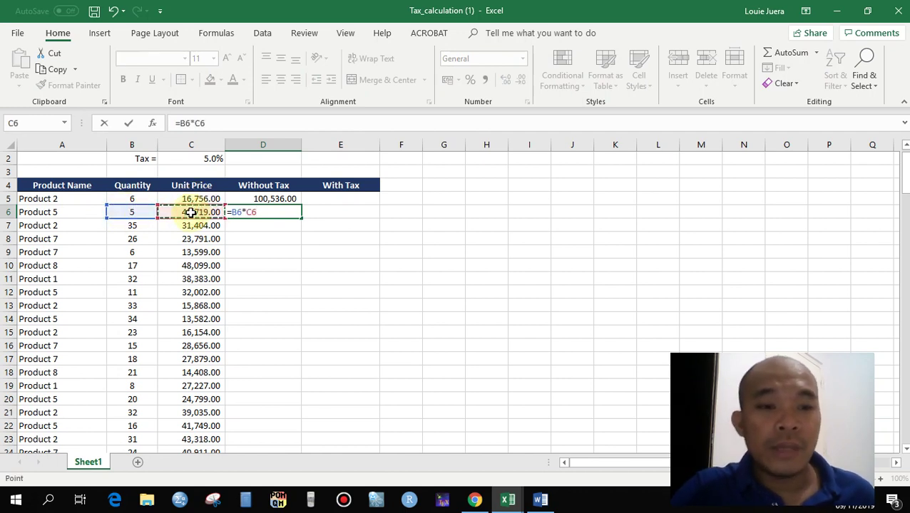
key(Return)
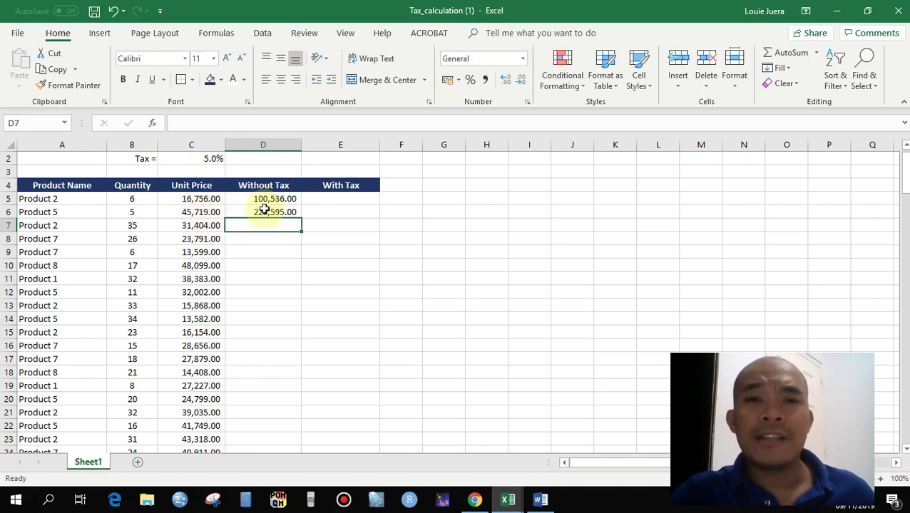
- Check that D5's formula uses the quantity in B5 and the unit price in C5
click(250, 200)
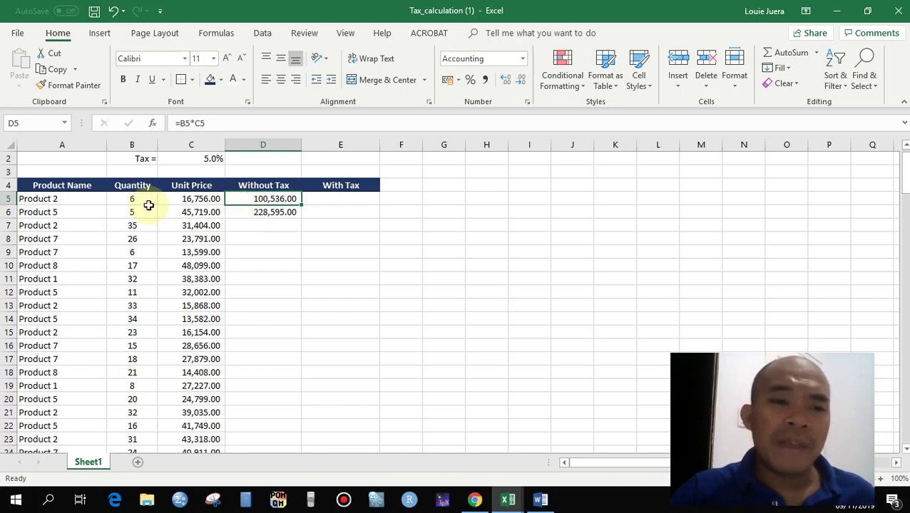
click(116, 198)
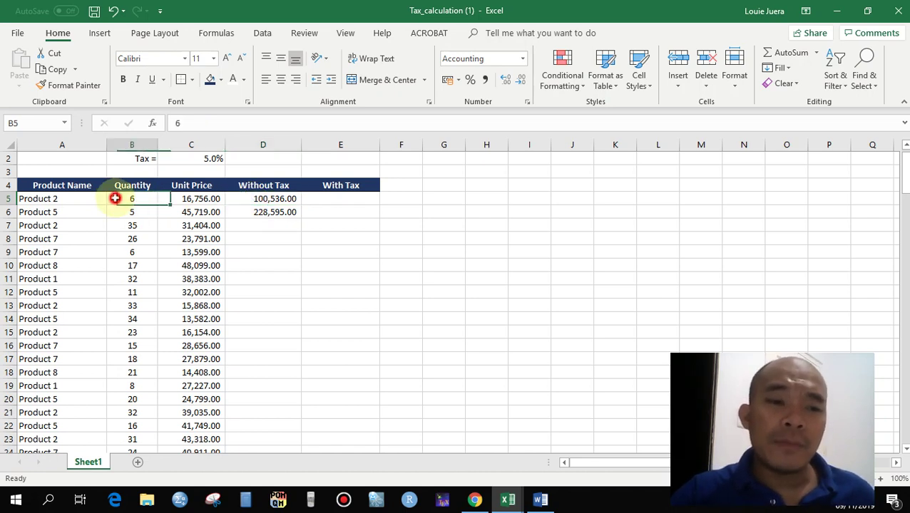
click(178, 199)
click(267, 199)
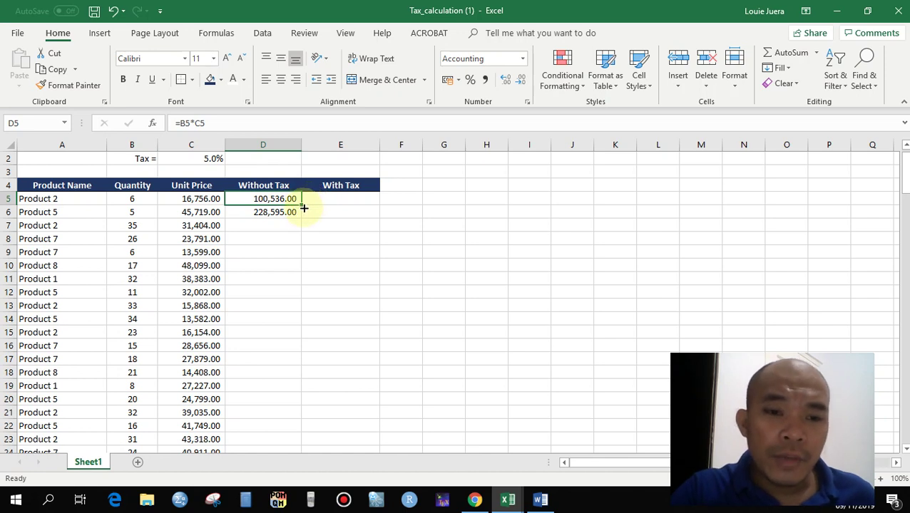
click(285, 225)
click(253, 200)
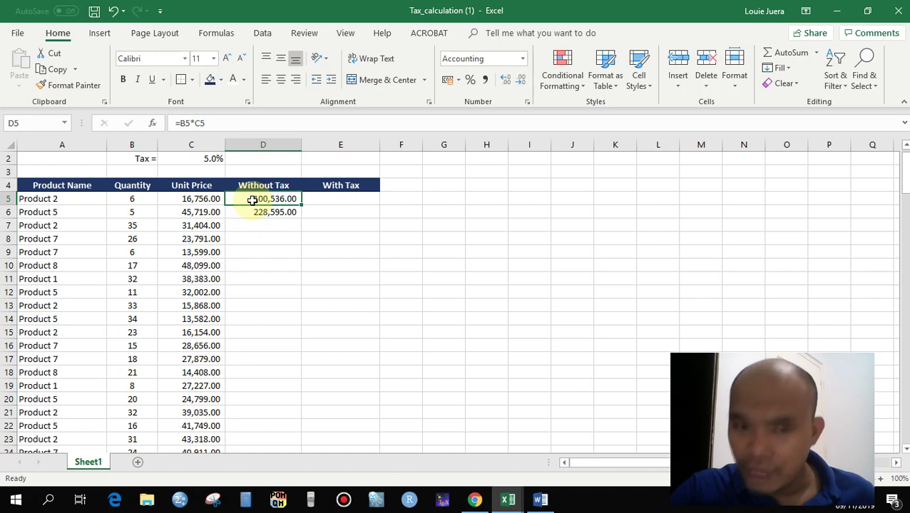
- Fill the D5:D6 formulas down to D152, which shows 335,540.00
mouse_move(252, 201)
mouse_down()
mouse_move(252, 214)
mouse_move(240, 209)
mouse_up()
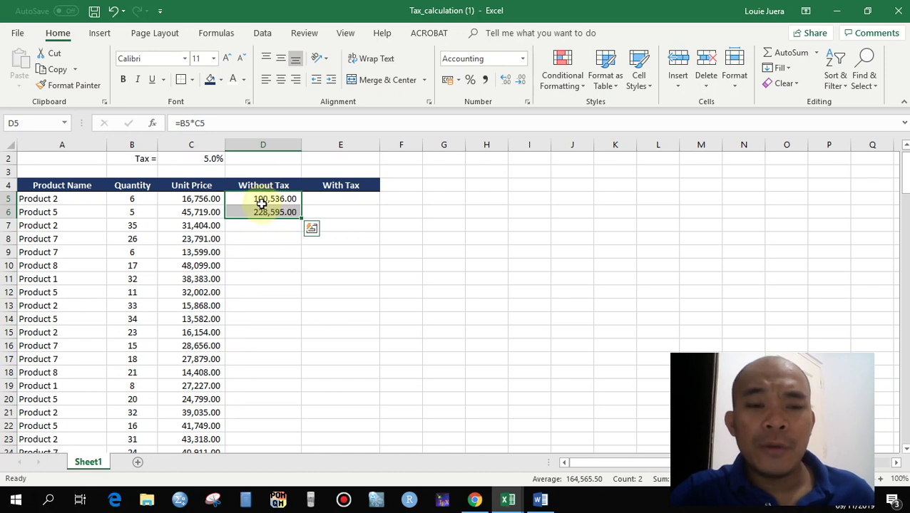
click(238, 200)
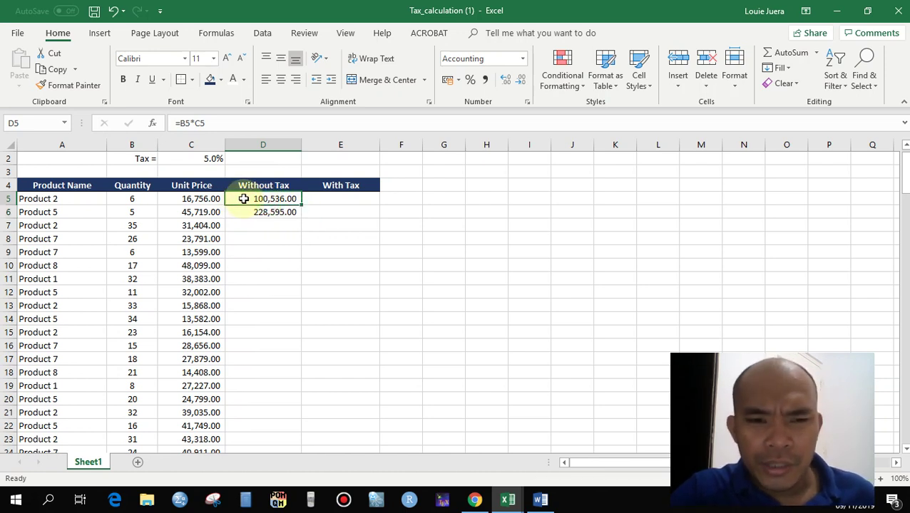
drag(245, 201, 262, 213)
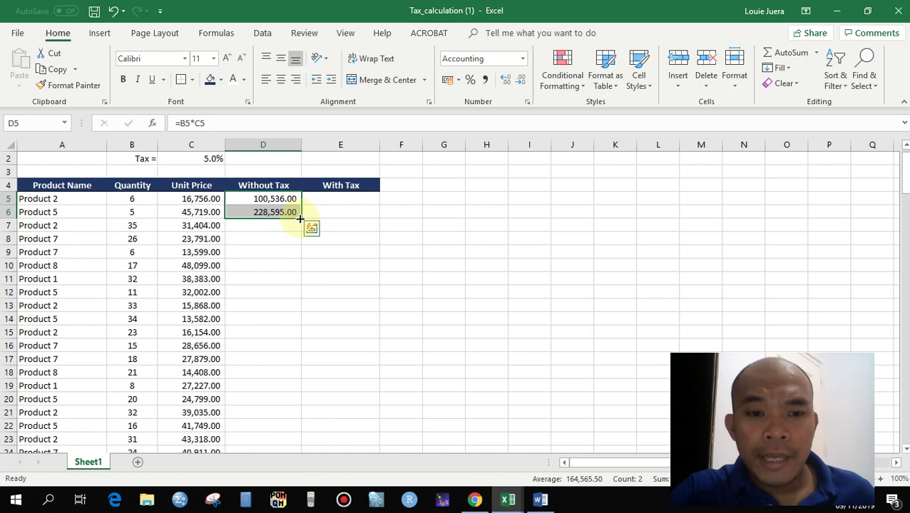
drag(300, 219, 300, 219)
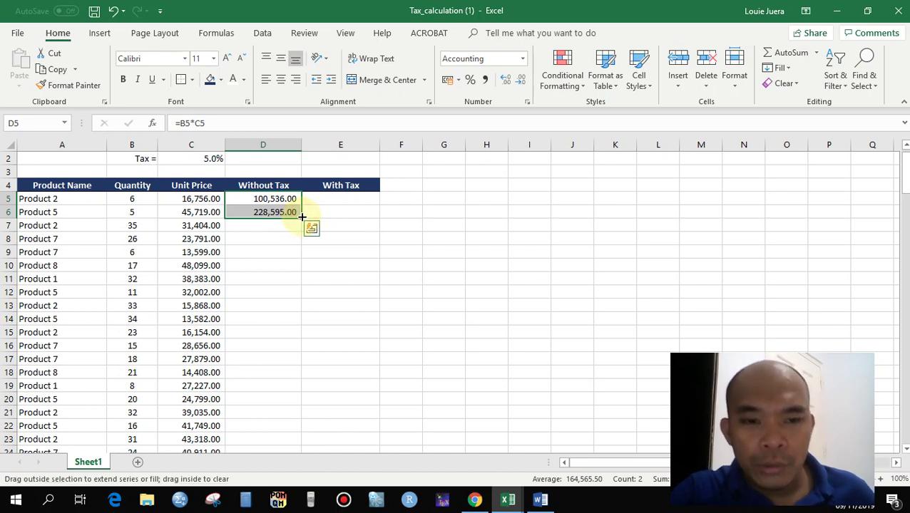
mouse_move(300, 218)
mouse_down()
mouse_move(313, 420)
mouse_move(289, 509)
mouse_move(270, 426)
mouse_up()
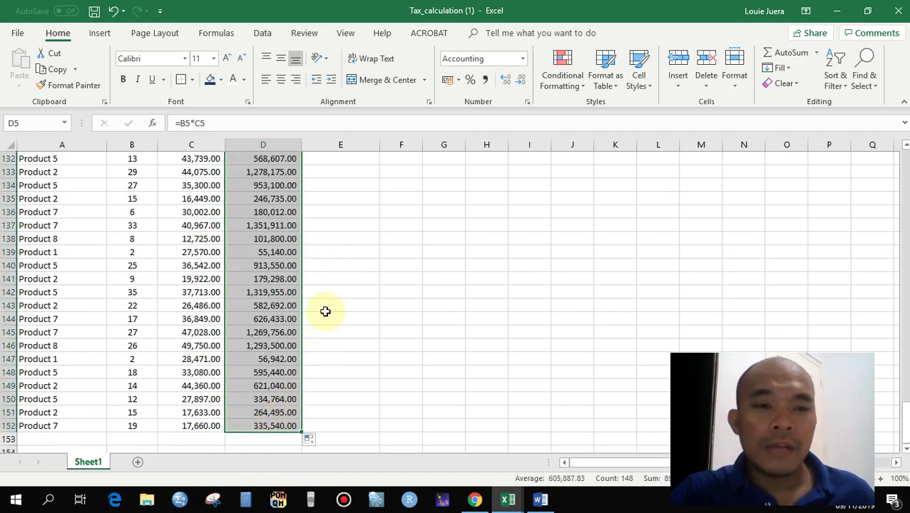
scroll(325, 312, up, 4)
scroll(325, 311, up, 7)
scroll(325, 311, up, 3)
scroll(325, 312, up, 5)
scroll(325, 311, up, 6)
scroll(325, 312, up, 7)
scroll(325, 311, up, 12)
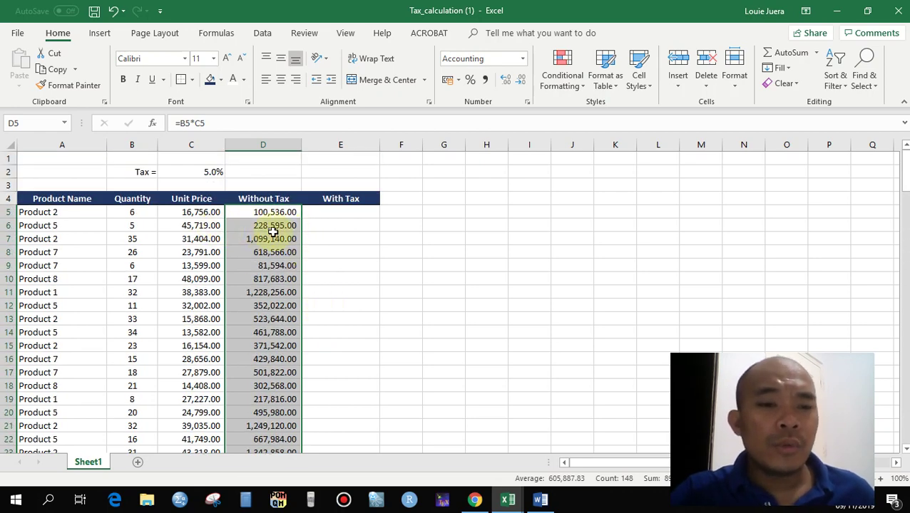
click(390, 241)
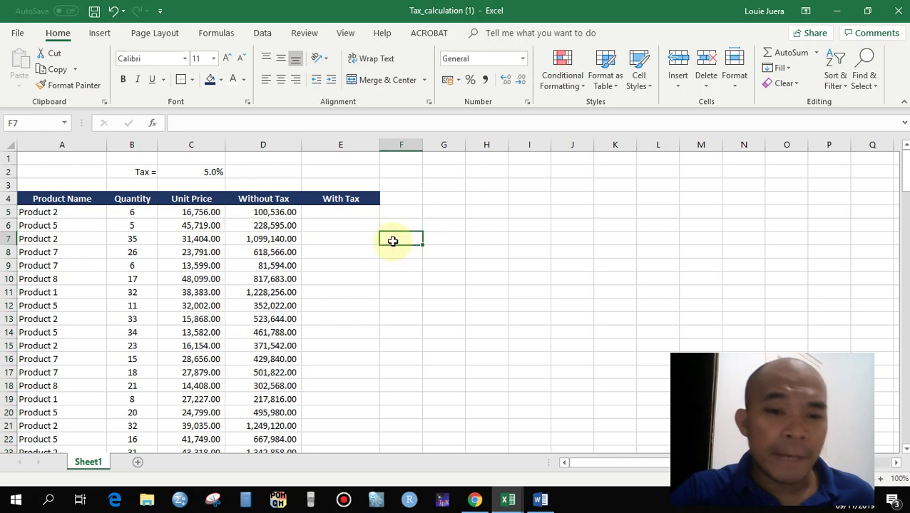
click(400, 267)
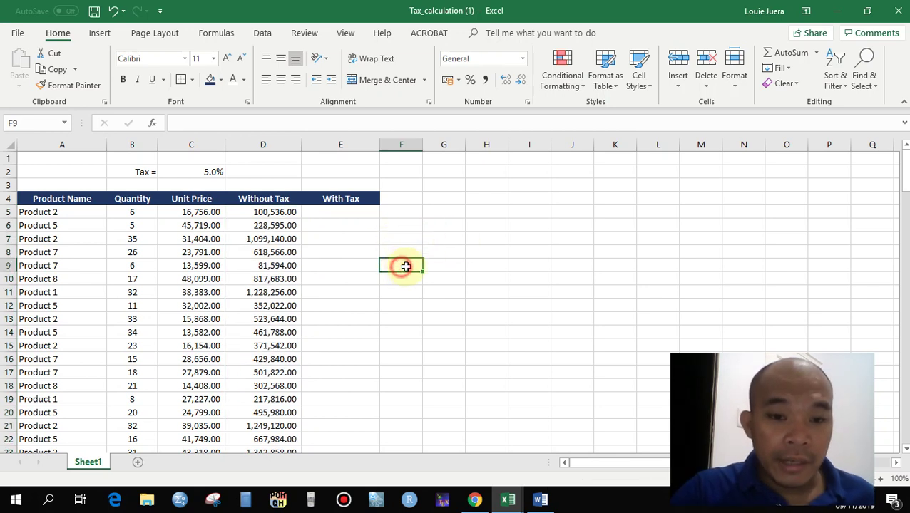
text(=)
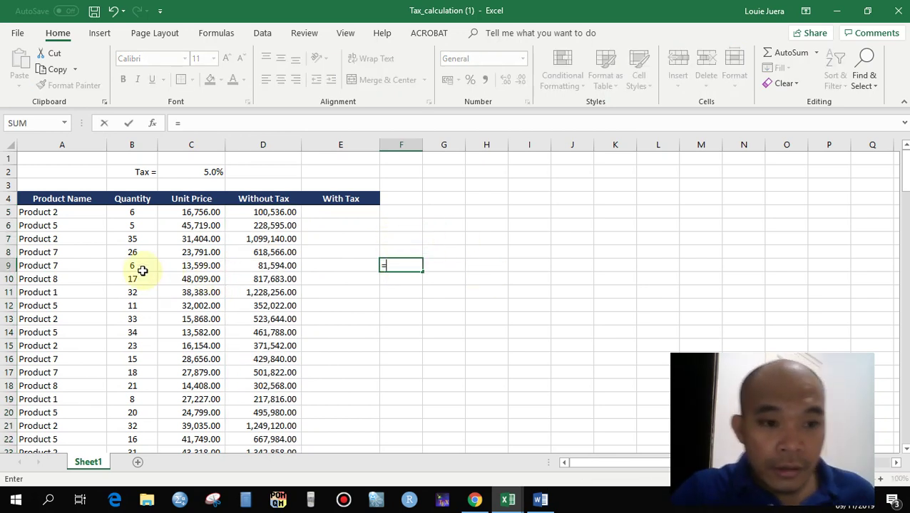
click(134, 267)
text(*)
key(Left)
key(Left)
key(Left)
key(Left)
key(Right)
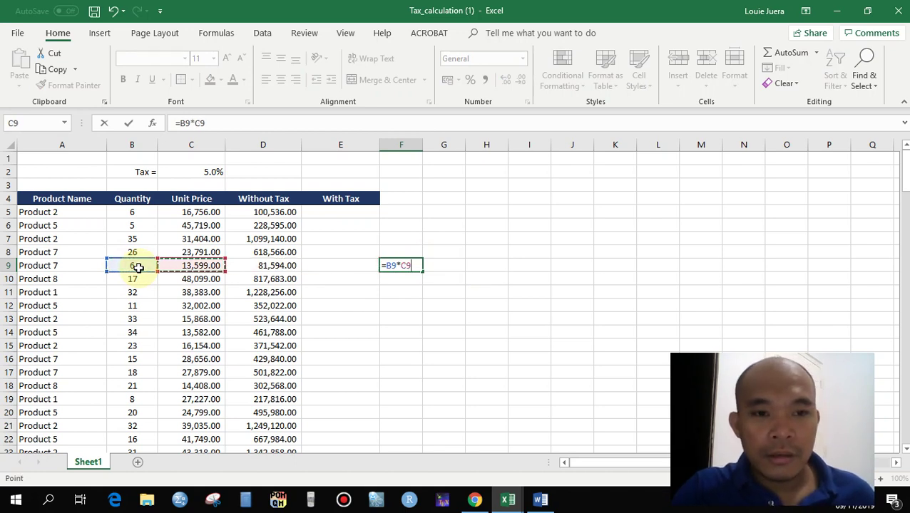
key(Return)
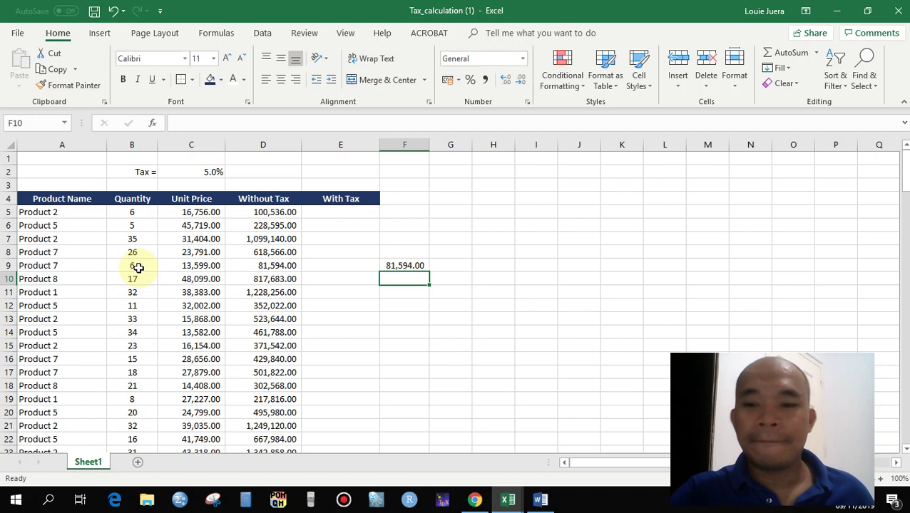
click(403, 266)
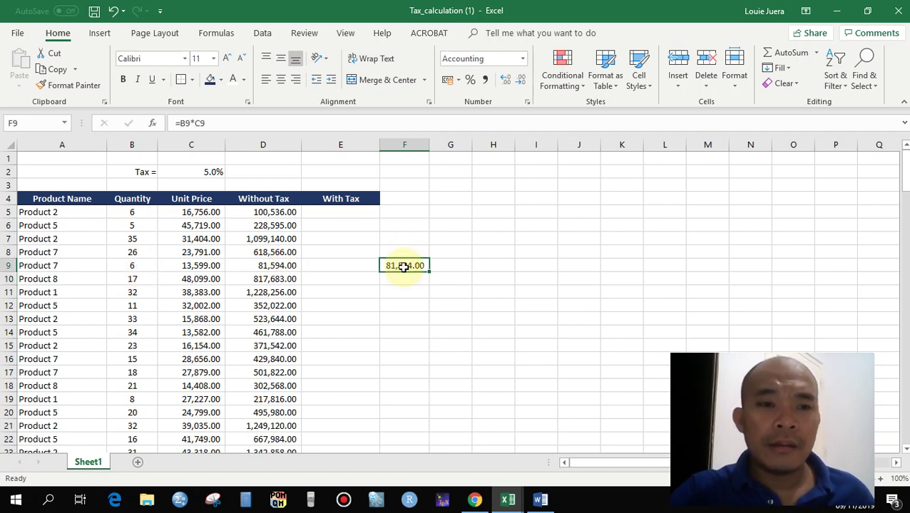
key(Delete)
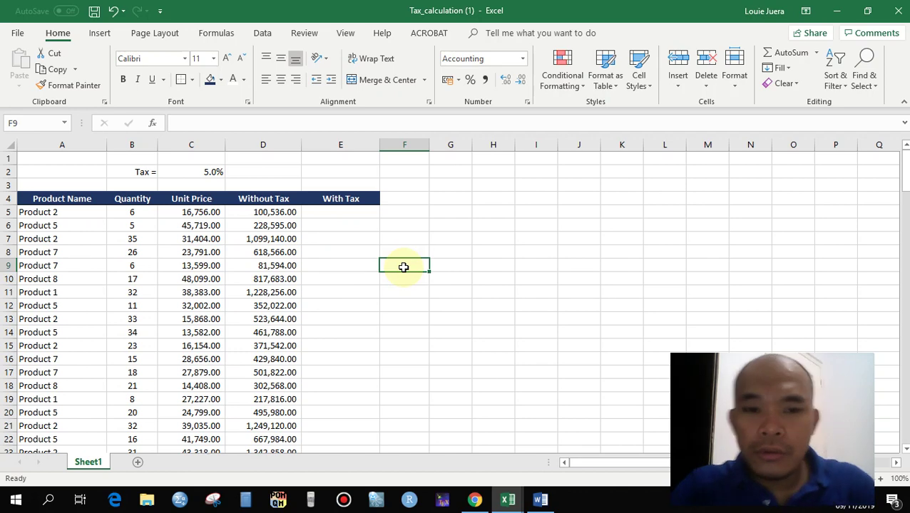
key(alt+Tab)
key(alt+Tab)
key(alt+Tab)
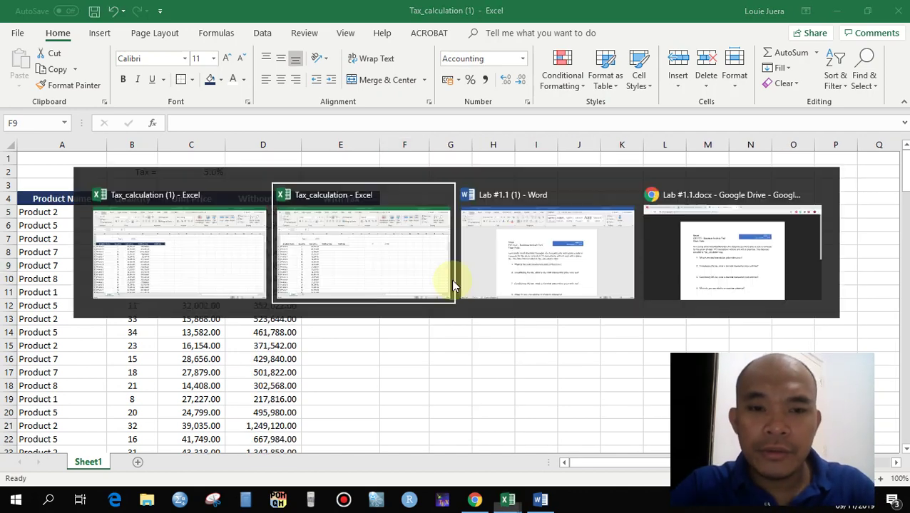
key(alt+Tab)
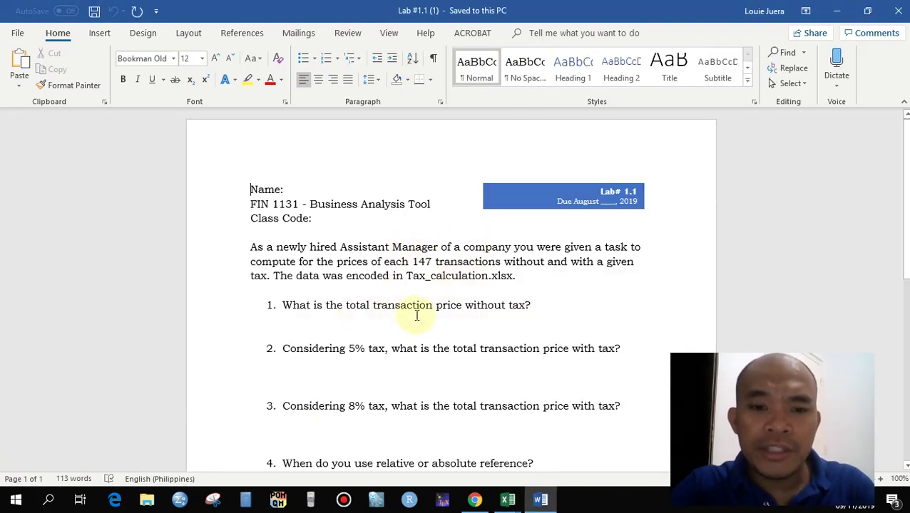
key(alt+Tab)
scroll(347, 295, down, 5)
scroll(347, 294, down, 6)
scroll(347, 294, up, 5)
scroll(347, 295, up, 5)
key(alt+Tab)
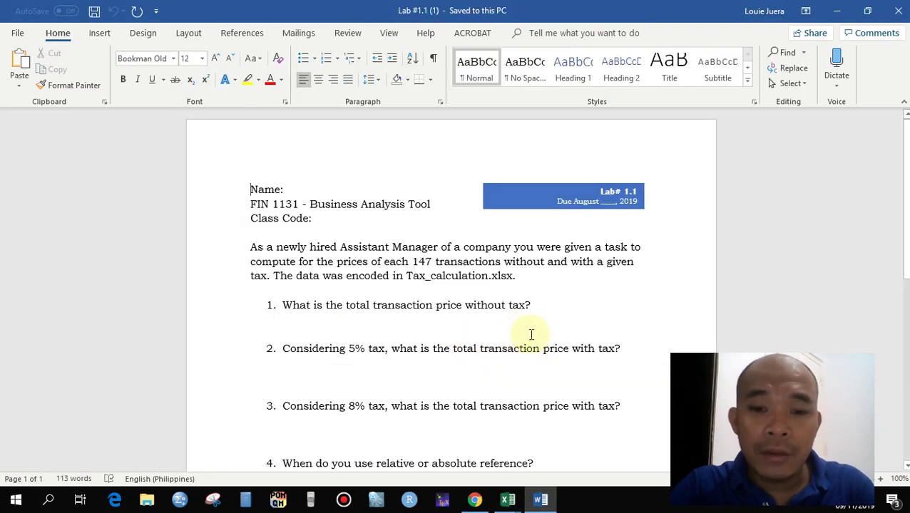
key(alt+Tab)
scroll(359, 223, up, 3)
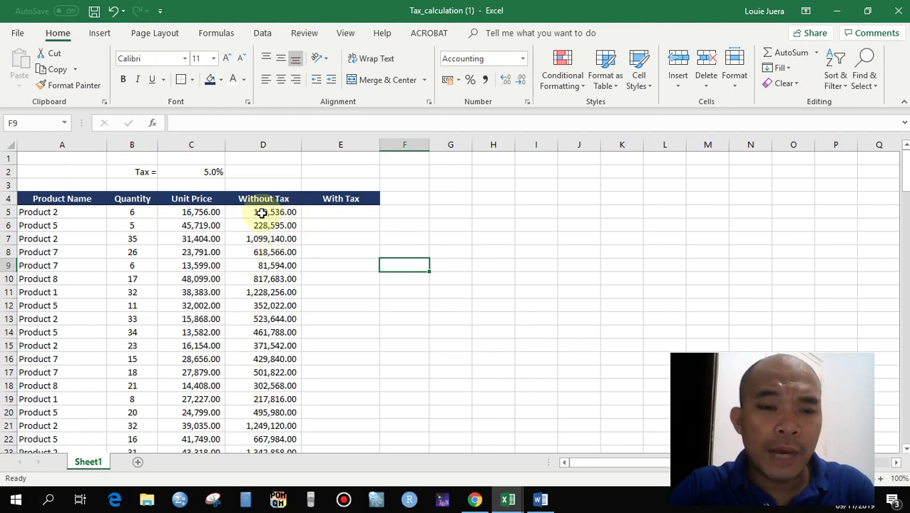
- Add a bottom border under the last product row, A152:F152
scroll(258, 273, down, 9)
scroll(259, 273, down, 10)
scroll(259, 273, down, 6)
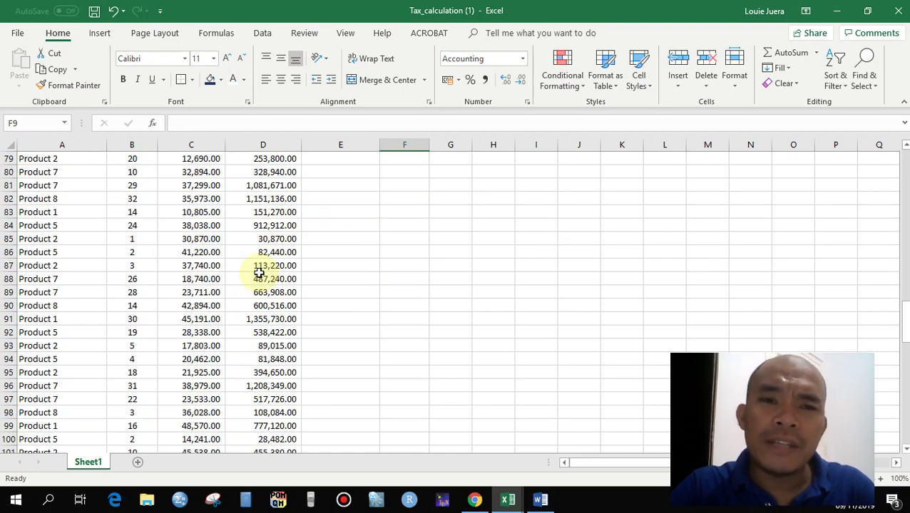
scroll(259, 273, down, 5)
scroll(258, 273, down, 7)
scroll(258, 273, down, 9)
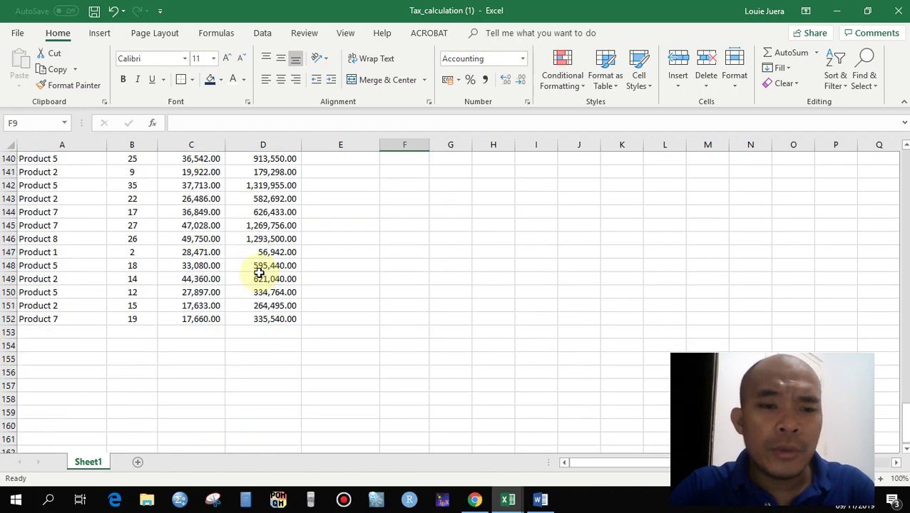
scroll(258, 273, down, 6)
scroll(258, 273, up, 4)
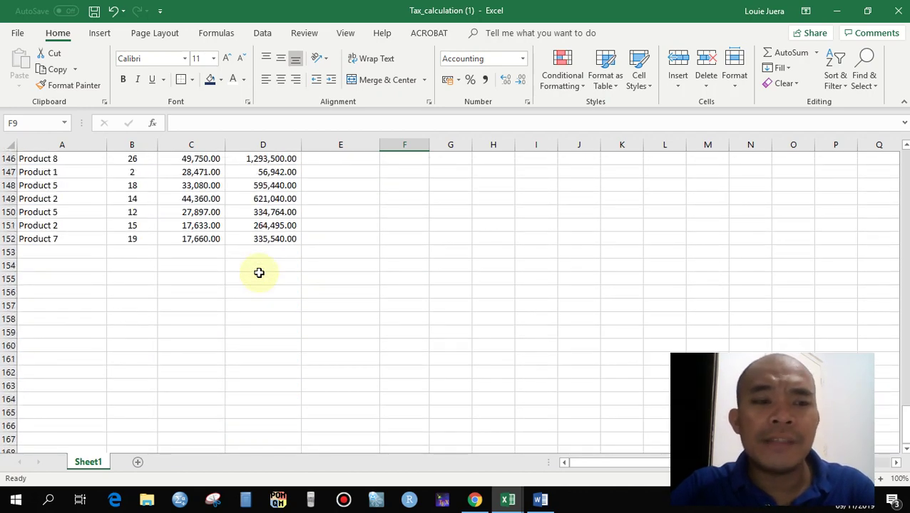
drag(37, 239, 404, 240)
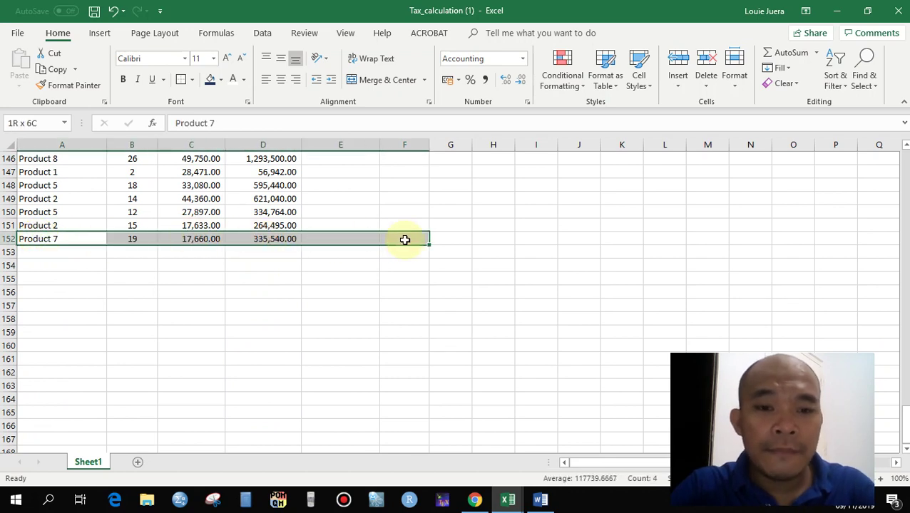
click(193, 79)
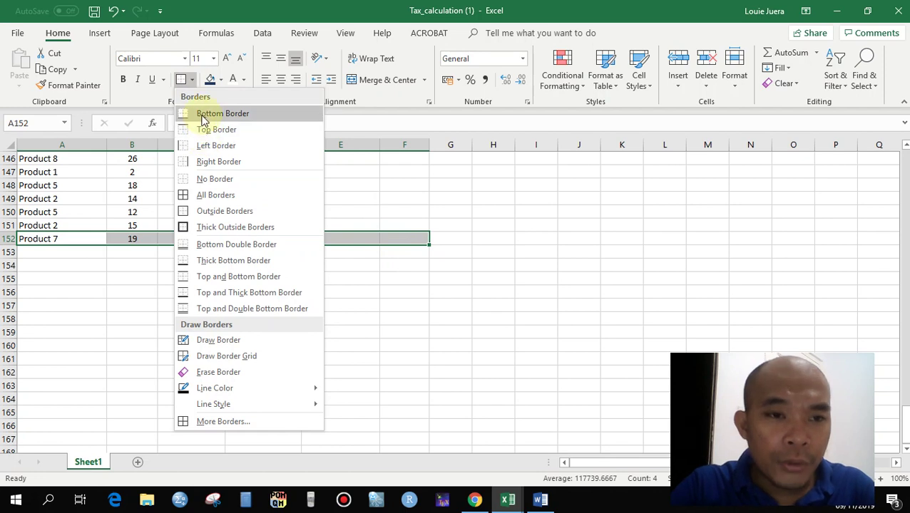
click(203, 114)
click(177, 316)
- Label A153 'Total' and move across to D153
click(54, 248)
text(Tot)
key(Tab)
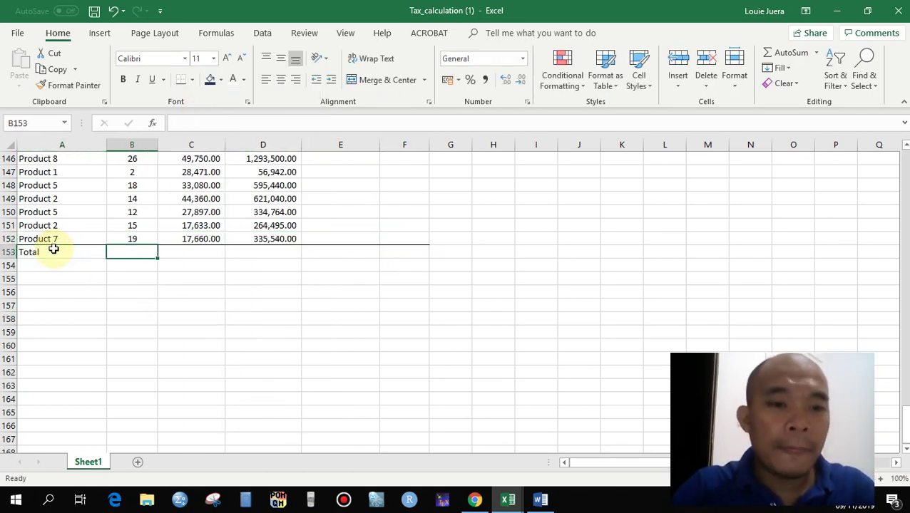
key(Tab)
key(Tab)
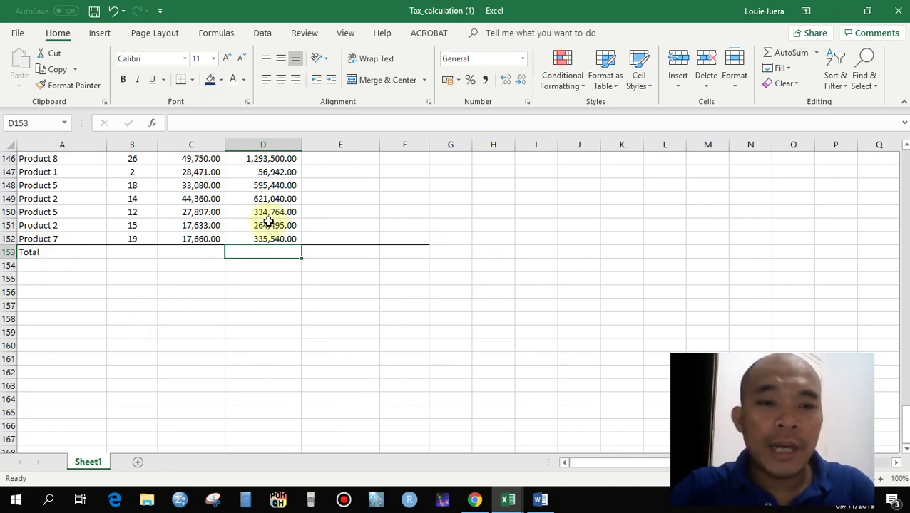
- Enter =SUM(D5:D152) in D153 to total the Without Tax column, 89,671,399.00
scroll(265, 219, up, 3)
scroll(300, 336, up, 11)
scroll(299, 337, up, 1)
scroll(300, 339, down, 9)
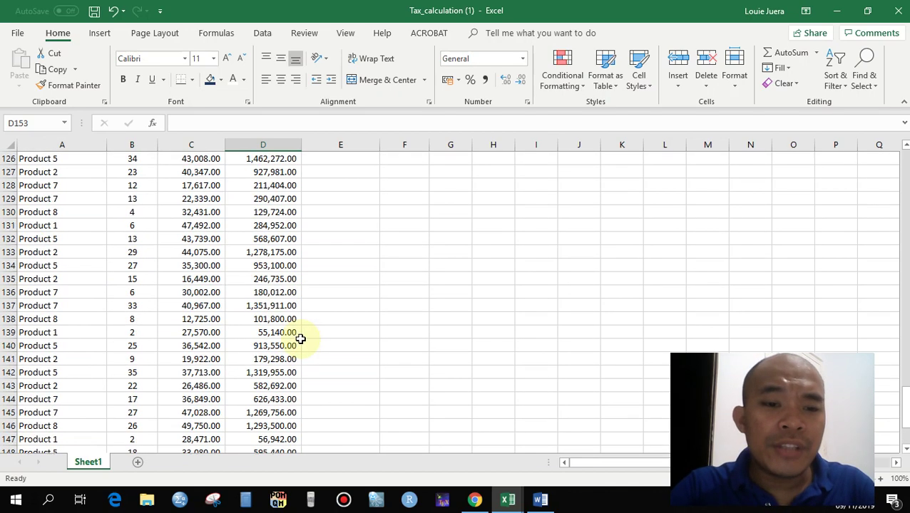
scroll(300, 340, down, 10)
scroll(300, 339, up, 4)
text(=)
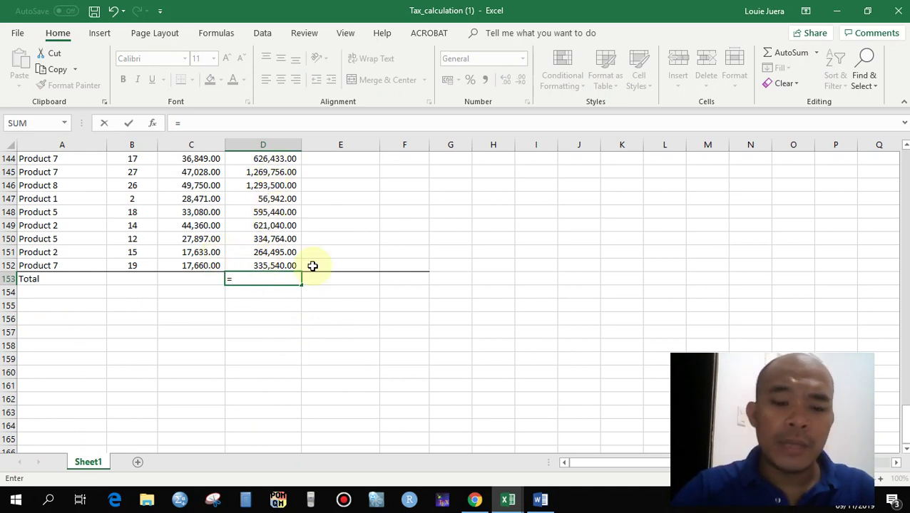
text(sum)
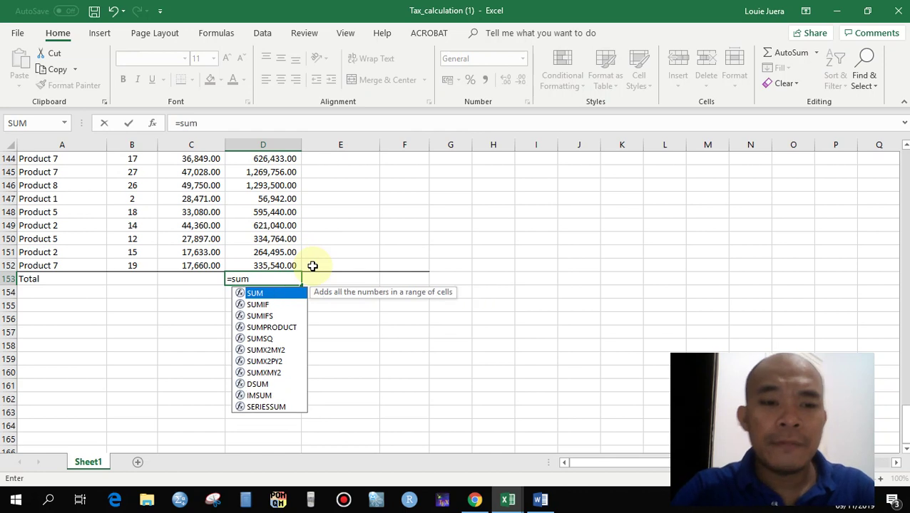
key(Tab)
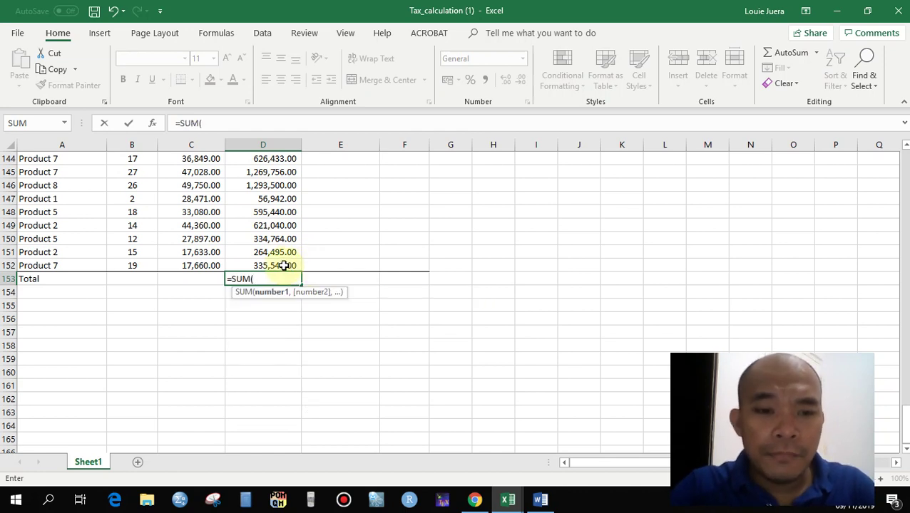
key(BackSpace)
key(BackSpace)
key(BackSpace)
key(BackSpace)
key(BackSpace)
text(=)
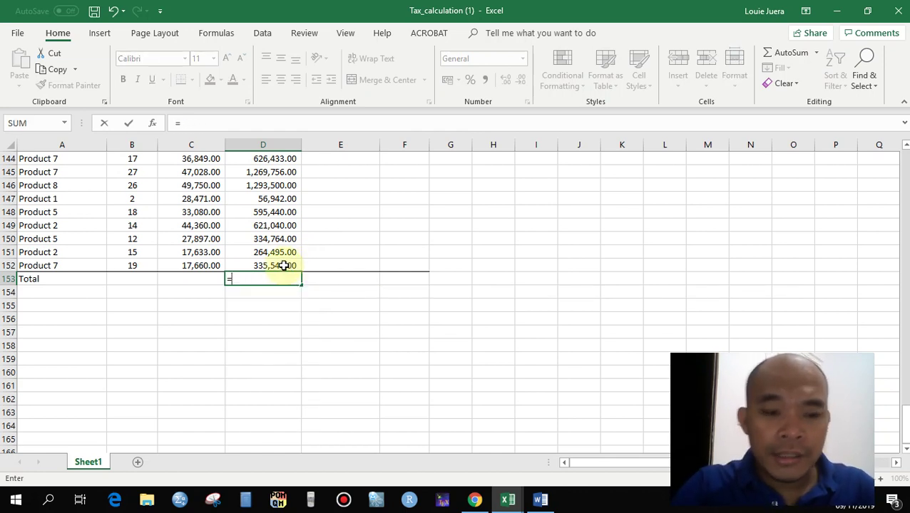
text(sum)
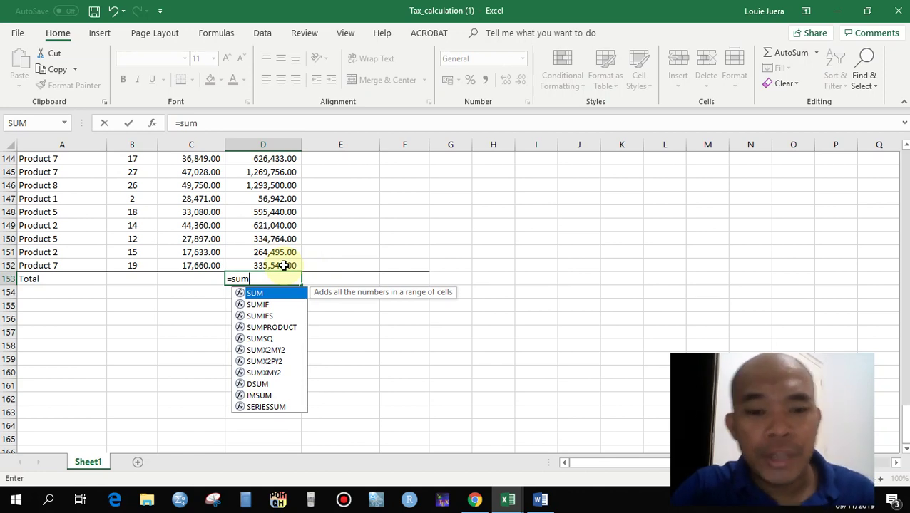
double_click(255, 294)
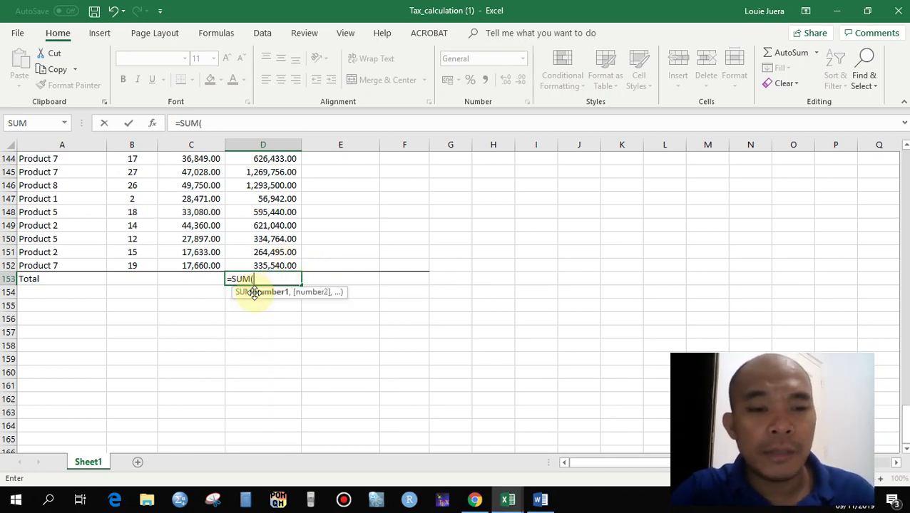
mouse_move(248, 265)
mouse_down()
mouse_move(256, 147)
mouse_move(190, 3)
mouse_up()
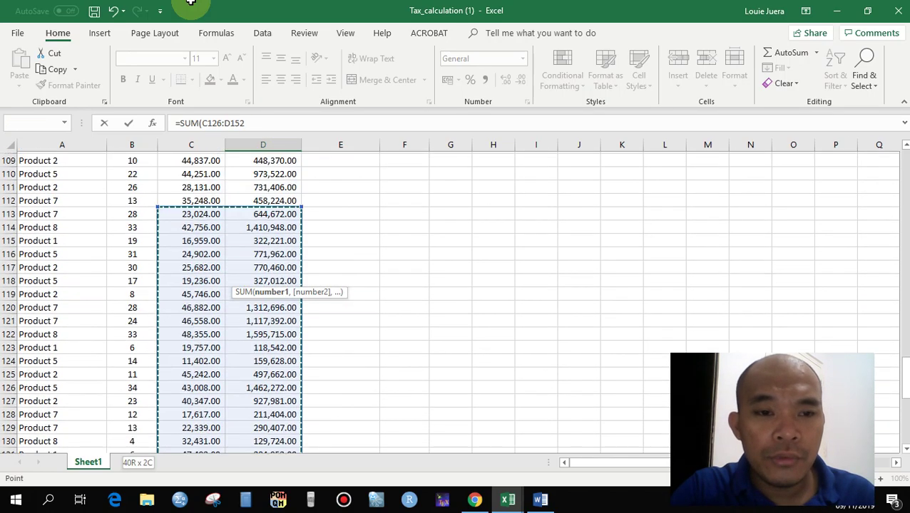
drag(190, 2, 255, 212)
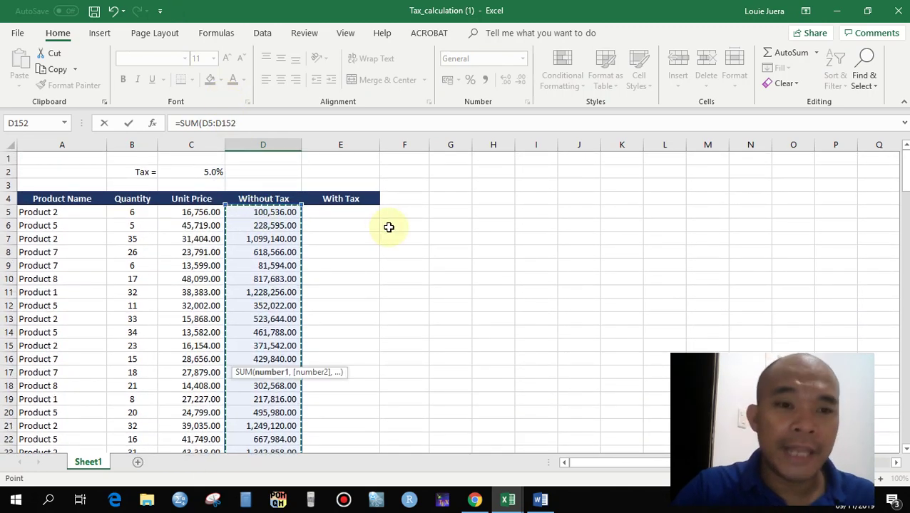
key(Return)
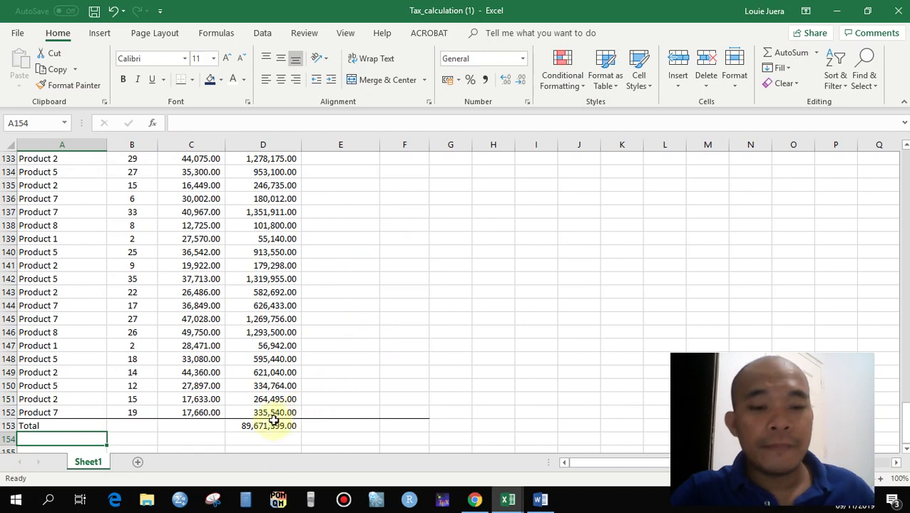
click(269, 428)
scroll(414, 337, up, 8)
scroll(414, 337, up, 4)
scroll(414, 337, up, 14)
scroll(416, 337, up, 7)
scroll(416, 337, up, 11)
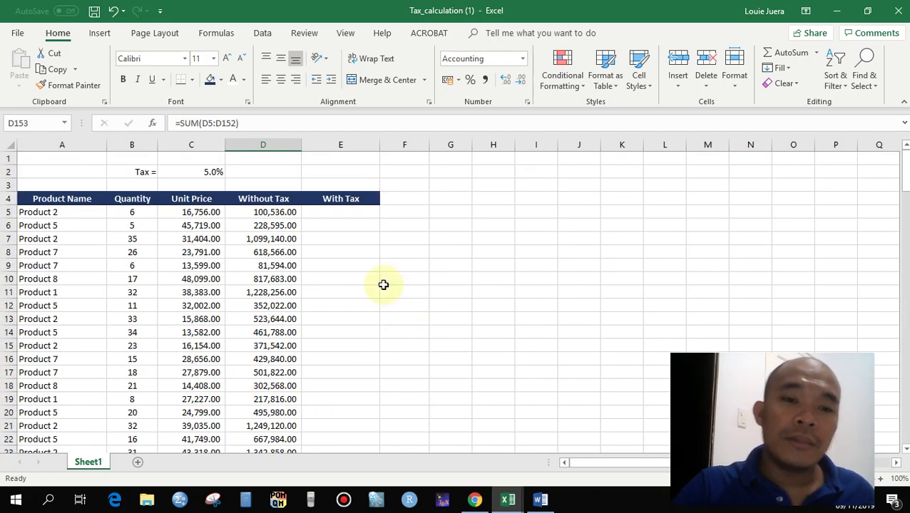
click(276, 213)
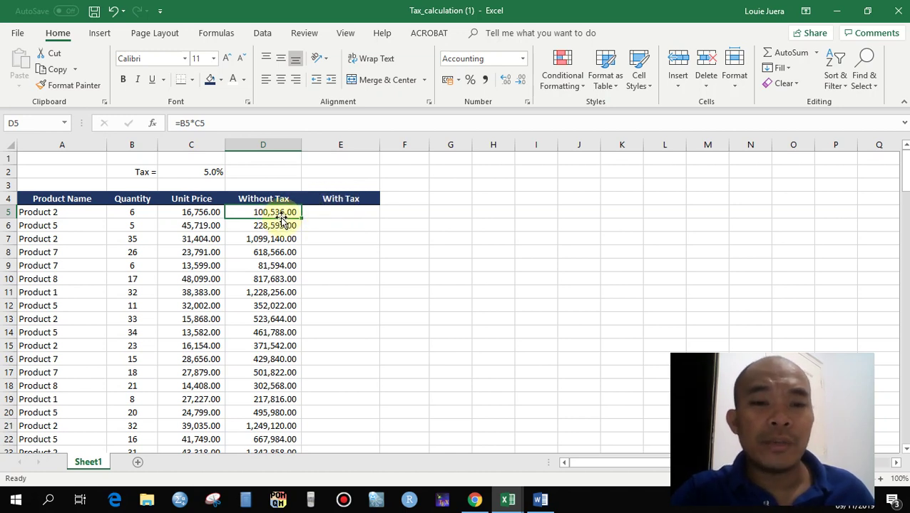
click(339, 215)
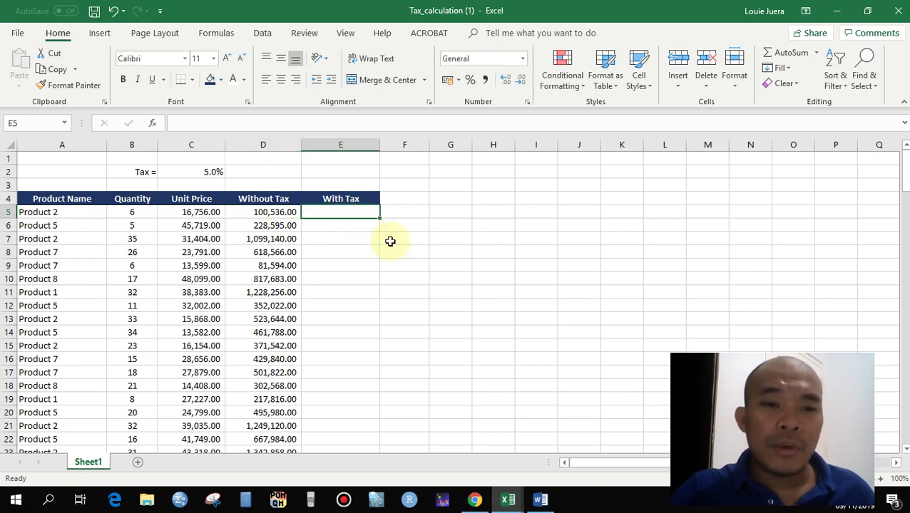
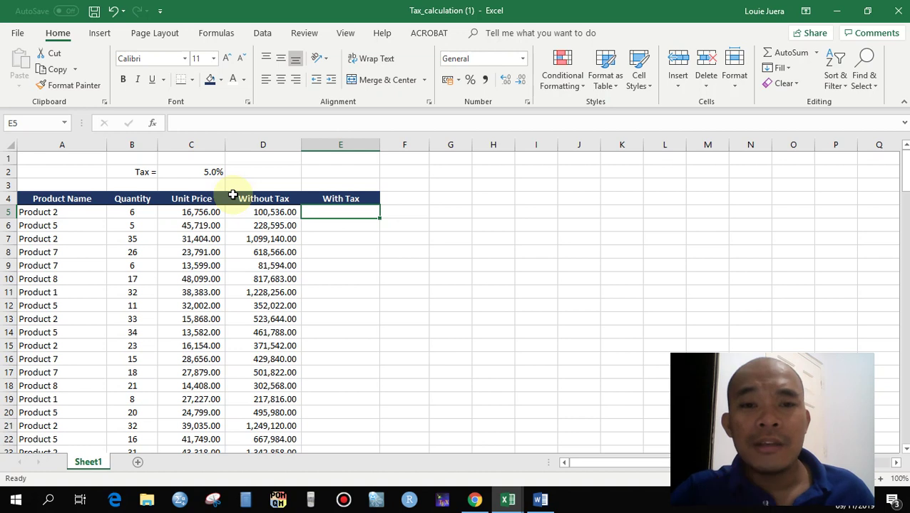
- Try a scratch 1-0.05 calculation in a spare cell, then clear it
click(442, 214)
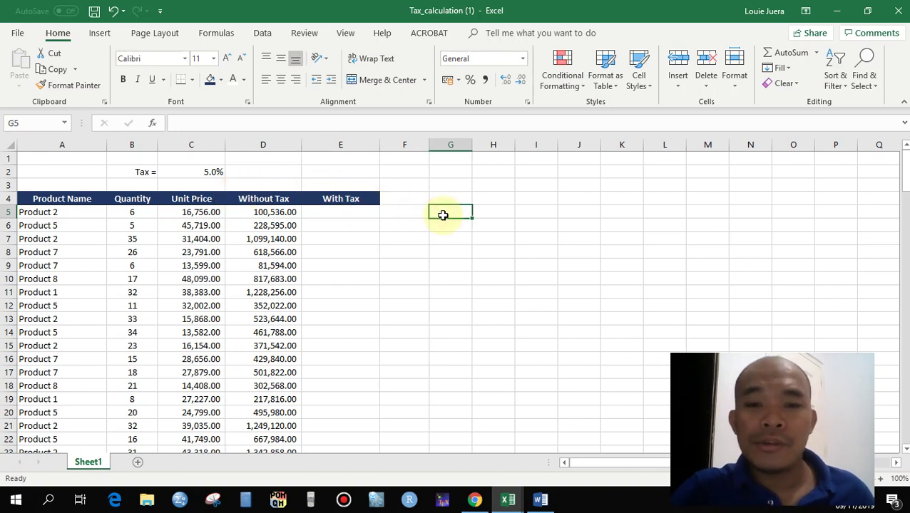
text(=)
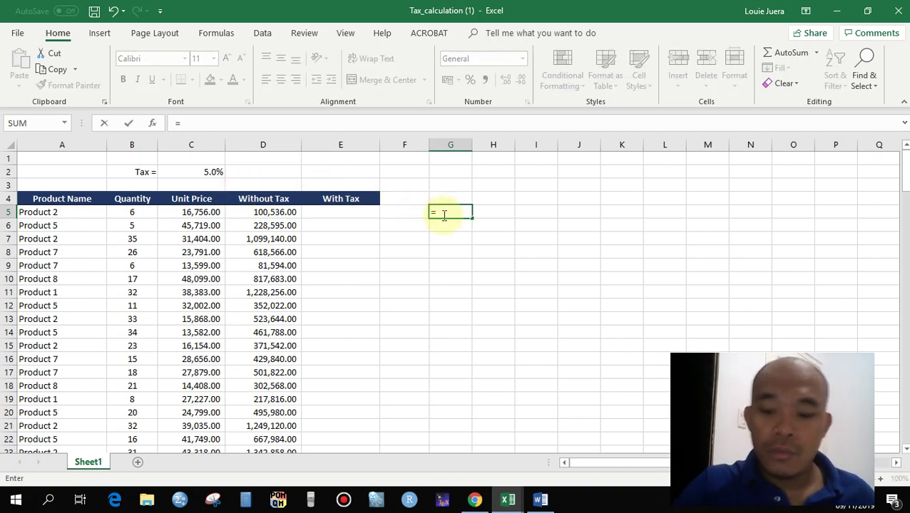
text(1-0.05)
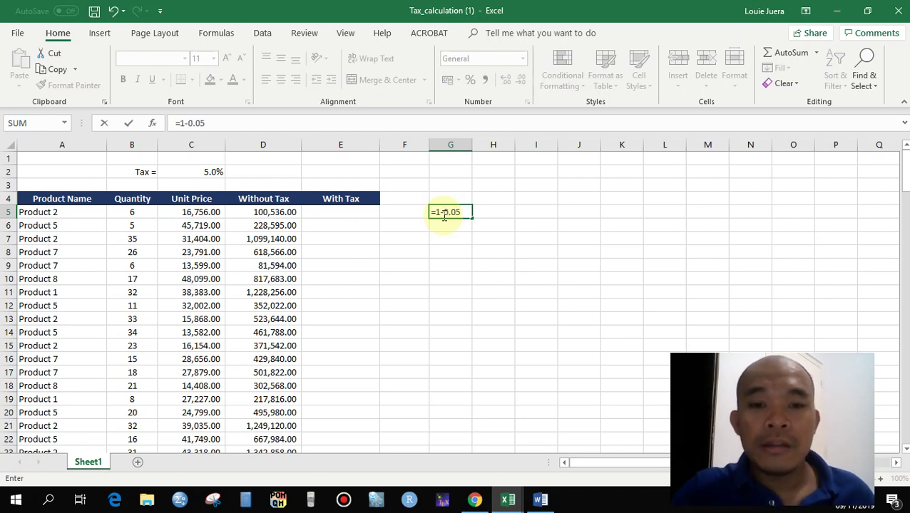
key(Return)
click(449, 213)
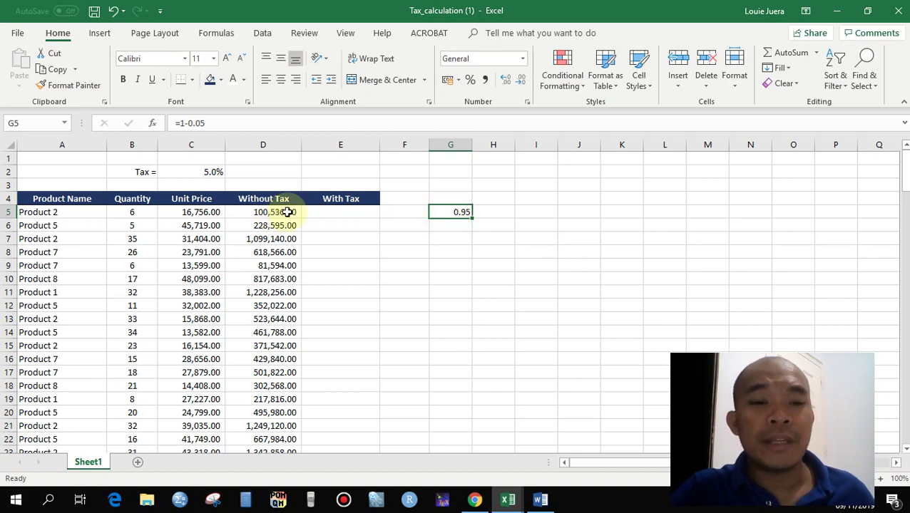
key(Delete)
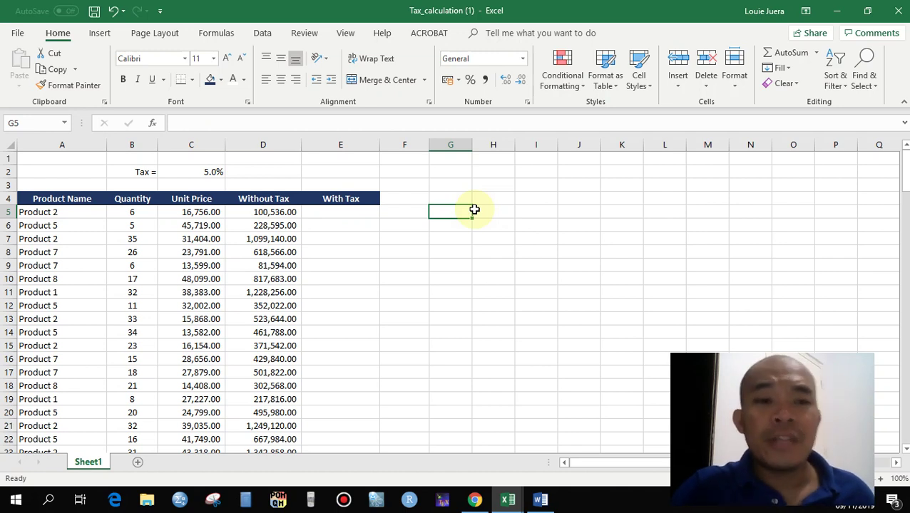
click(194, 172)
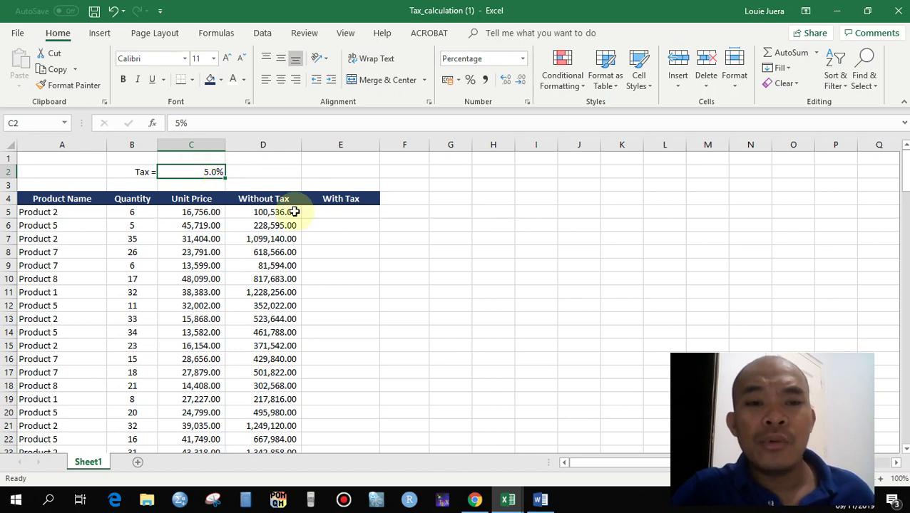
- Enter =D5*0.95 in E5 and fill it down to E9
click(325, 211)
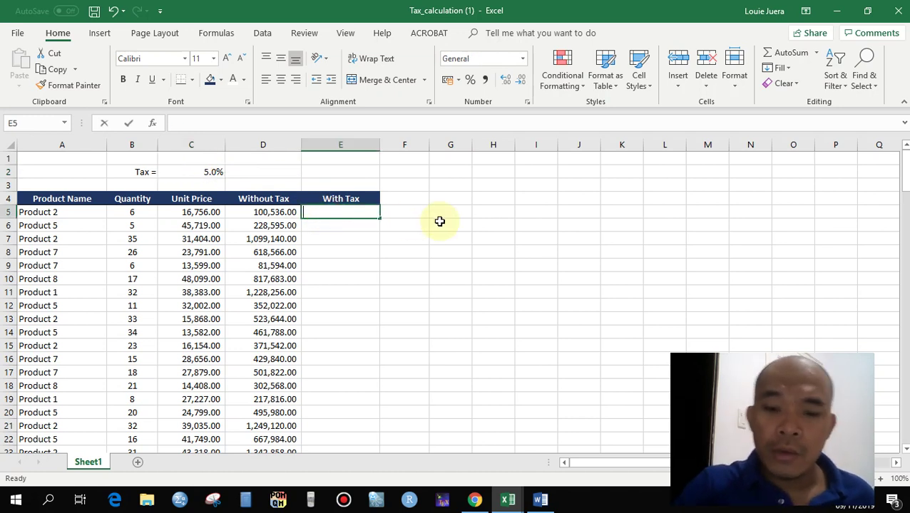
text(=)
click(262, 212)
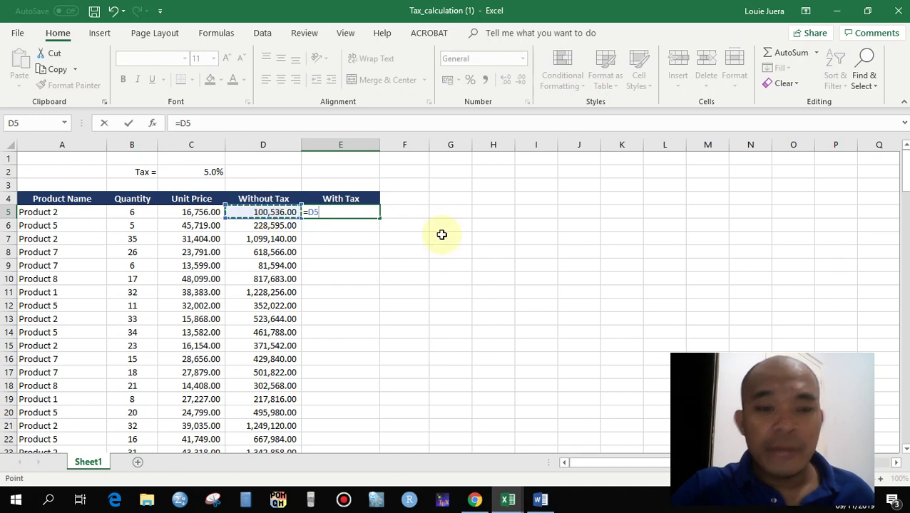
text(*0.9)
text(5)
key(Return)
click(326, 211)
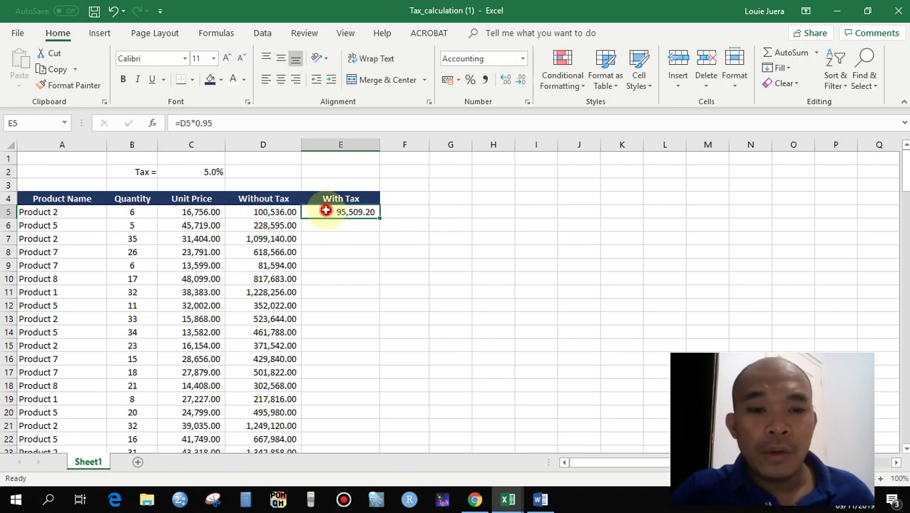
drag(379, 218, 377, 268)
click(452, 270)
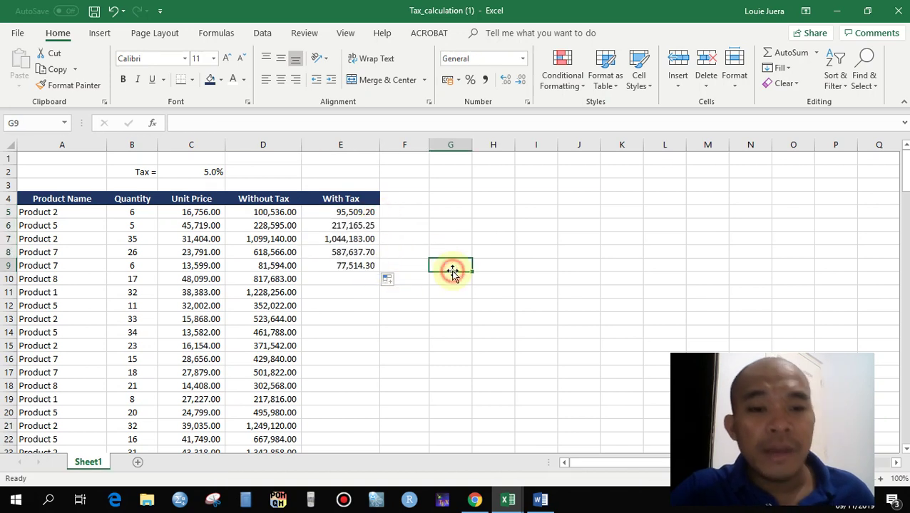
- Change the tax rate in C2 to 6%
click(202, 172)
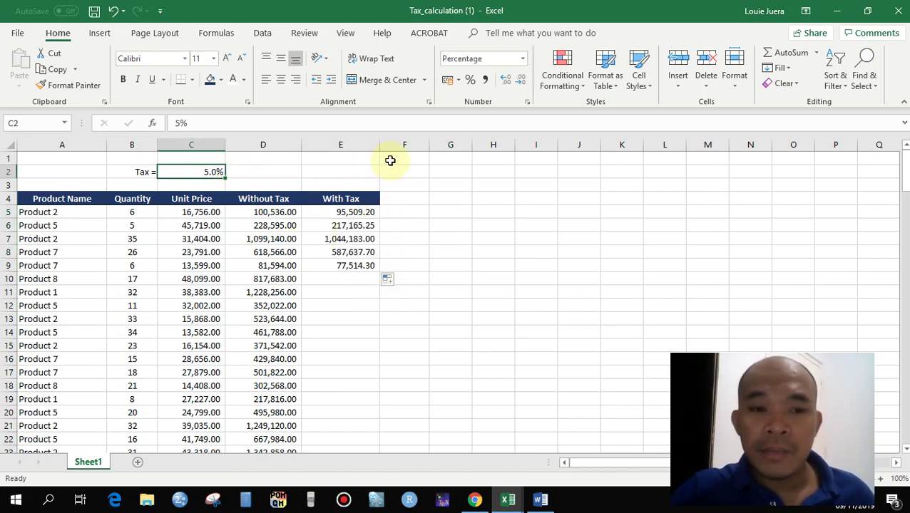
text(6)
key(Return)
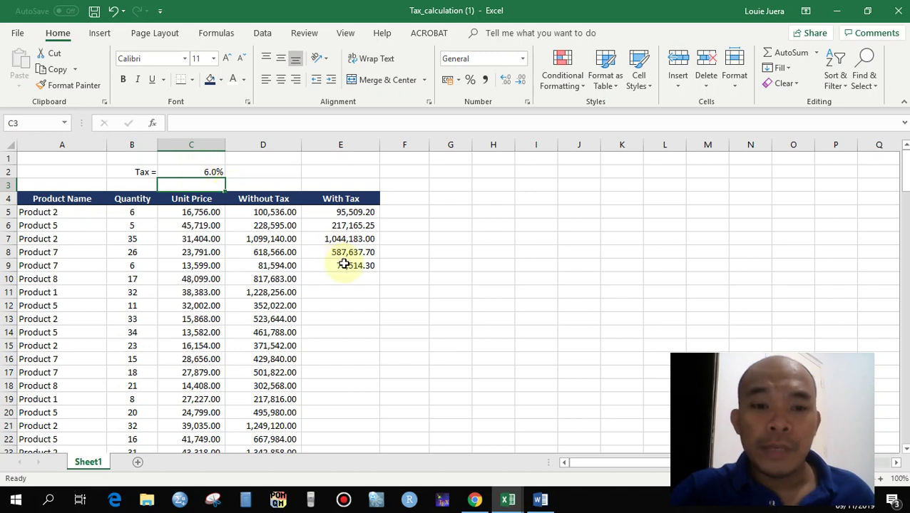
- Clear the fixed-rate With Tax results in E5:E9
drag(342, 265, 347, 212)
key(Delete)
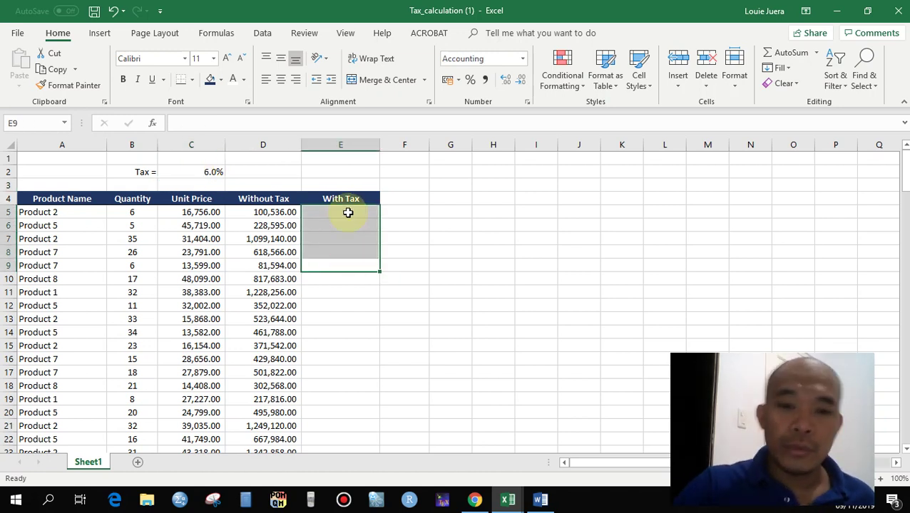
click(407, 216)
- Enter =D5*(1-C2) in E5 so it uses the tax rate in C2, giving 94,503.84
click(364, 212)
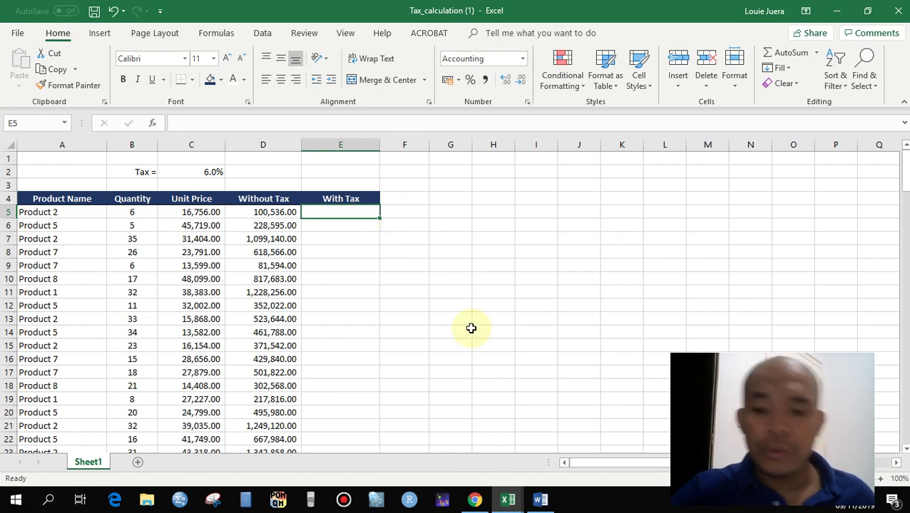
text(=)
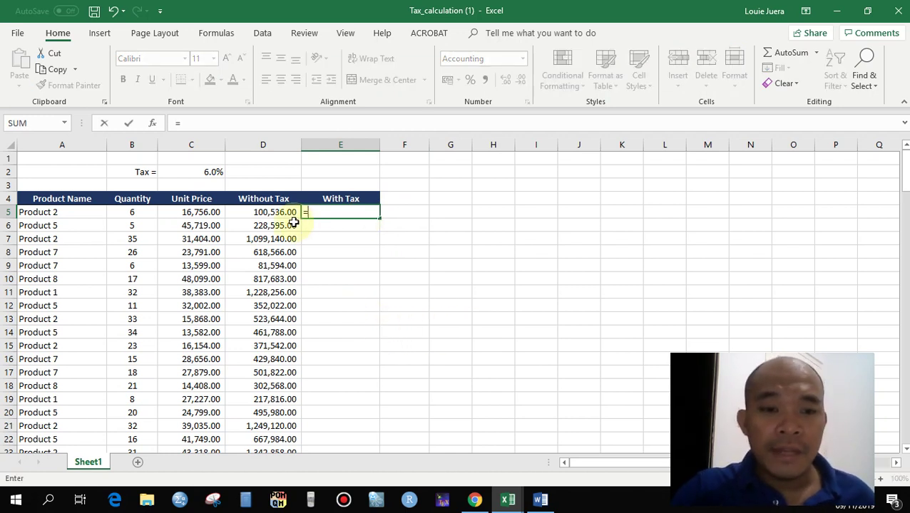
click(271, 212)
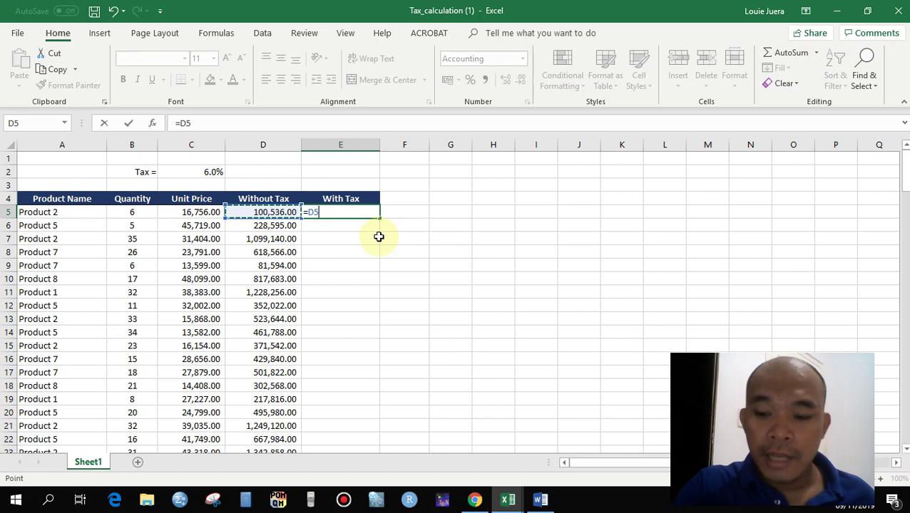
text(*)
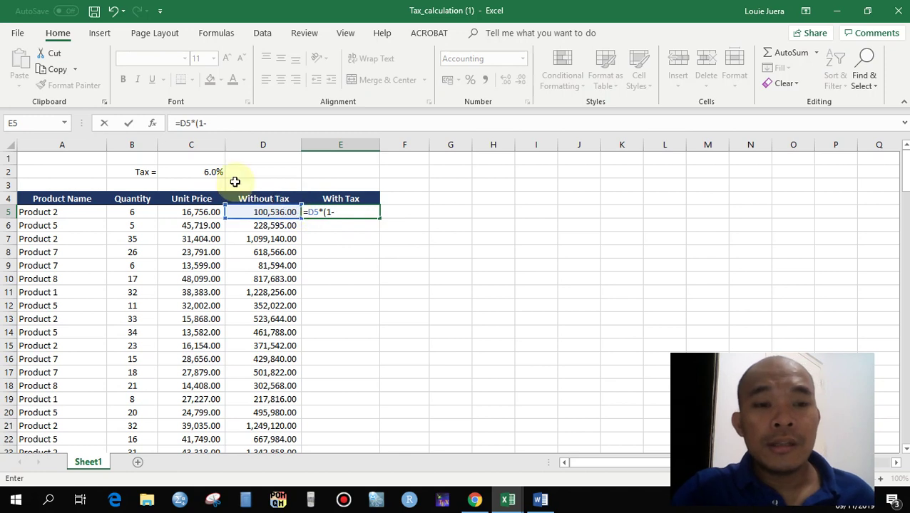
click(214, 172)
text())
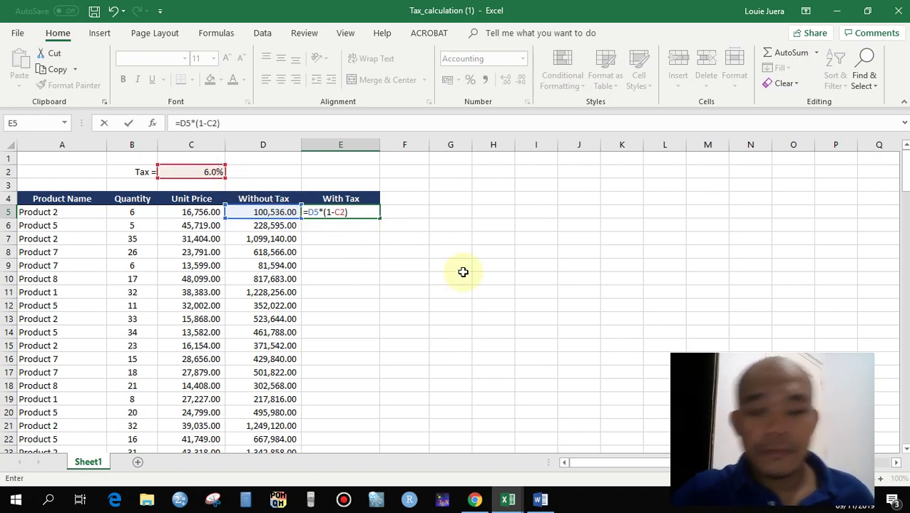
key(Return)
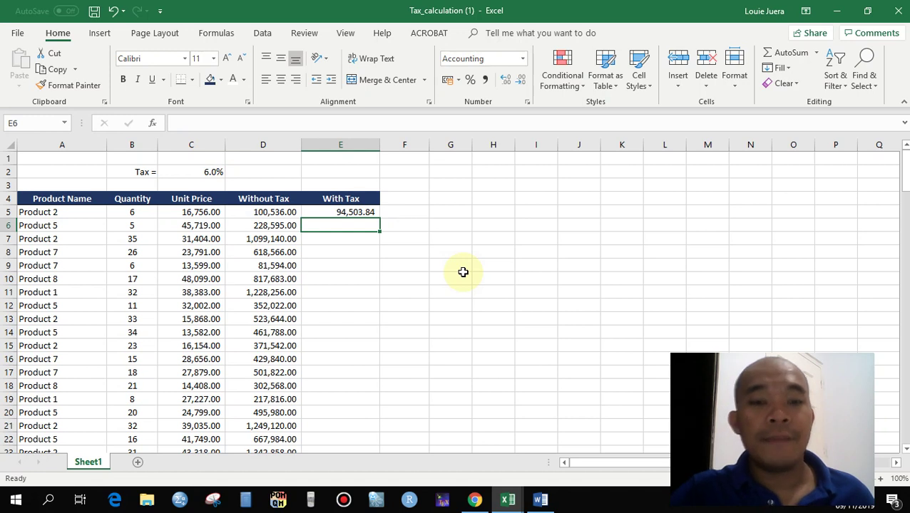
click(407, 216)
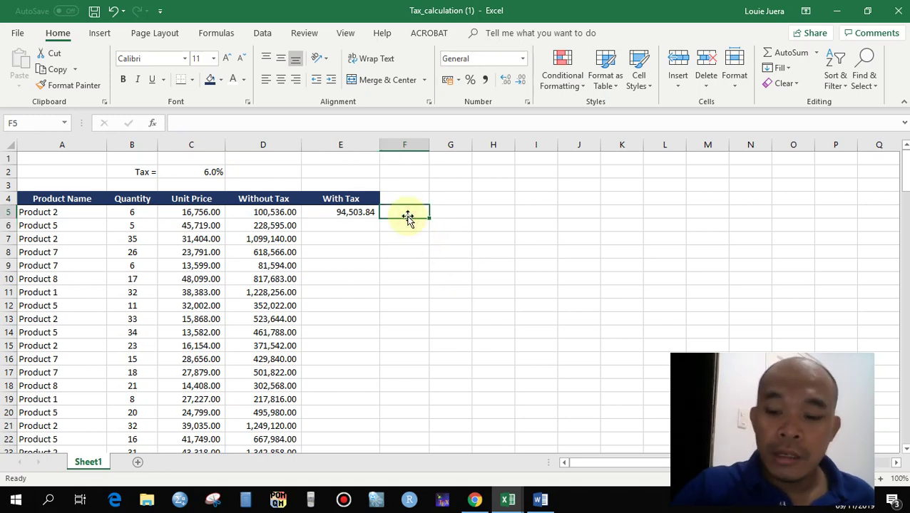
- Cancel the F5 entry and set the tax rate in C2 back to 5%
text(=)
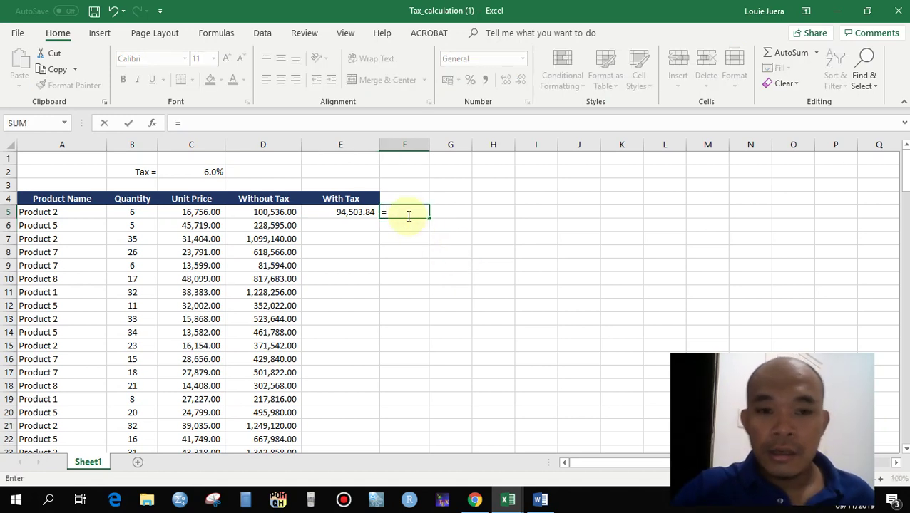
key(Escape)
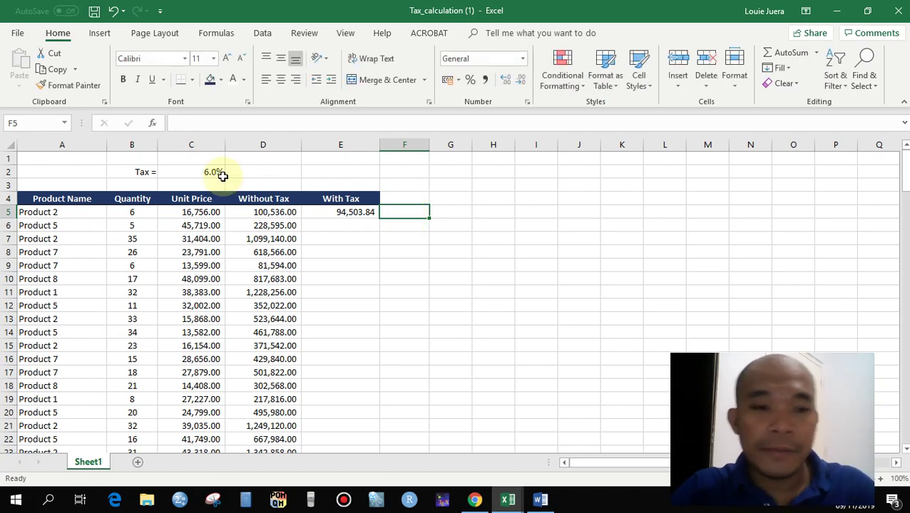
click(207, 171)
click(181, 124)
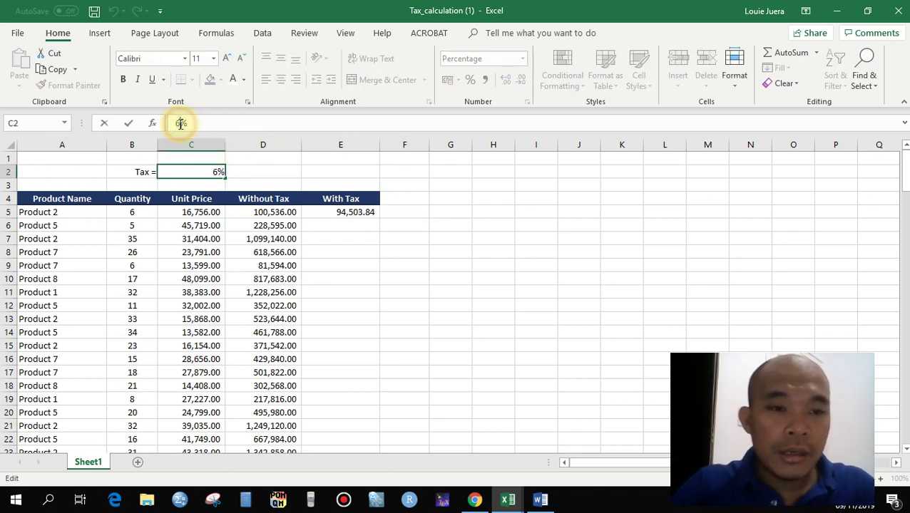
key(BackSpace)
text(5)
key(Return)
click(443, 384)
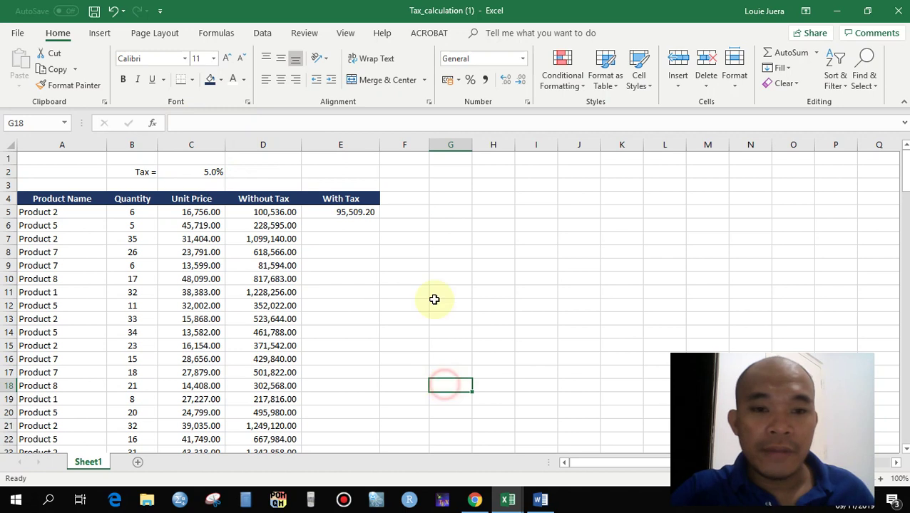
- Try a comparison formula referencing D5 in F5, then clear column F again
click(403, 215)
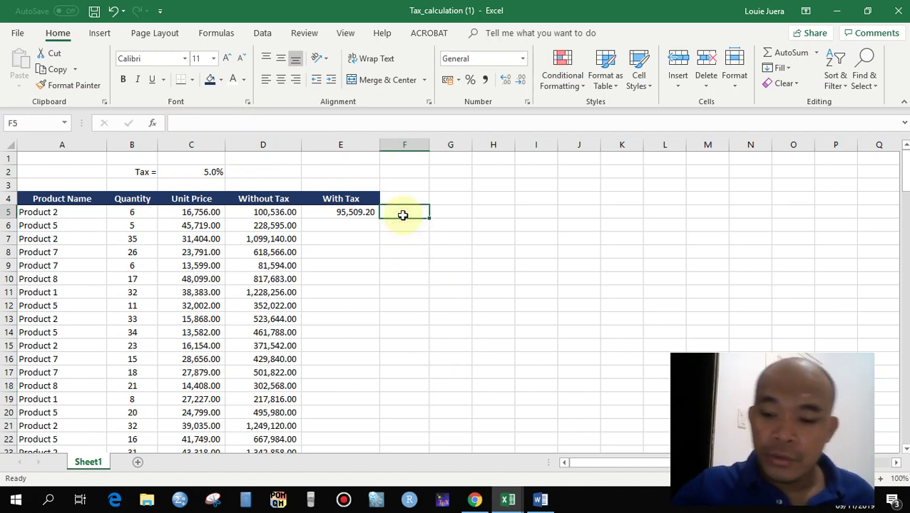
text(=)
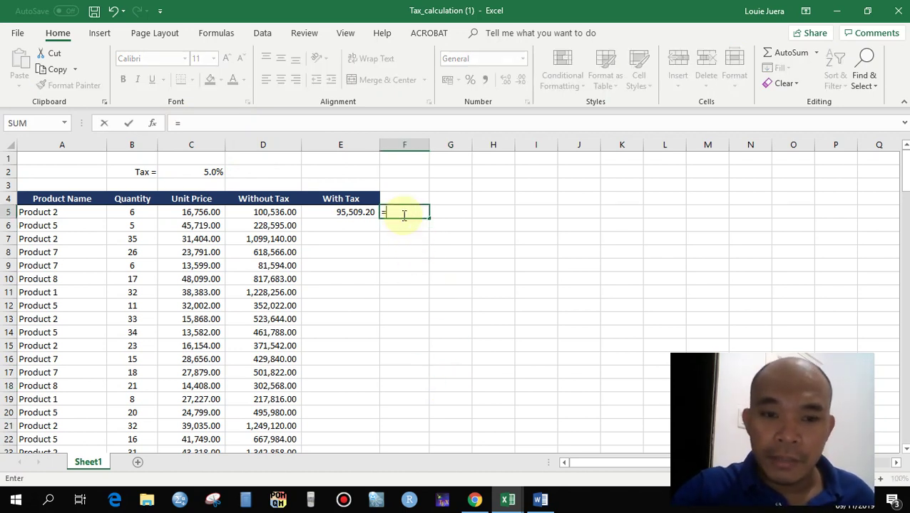
click(282, 212)
text(*)
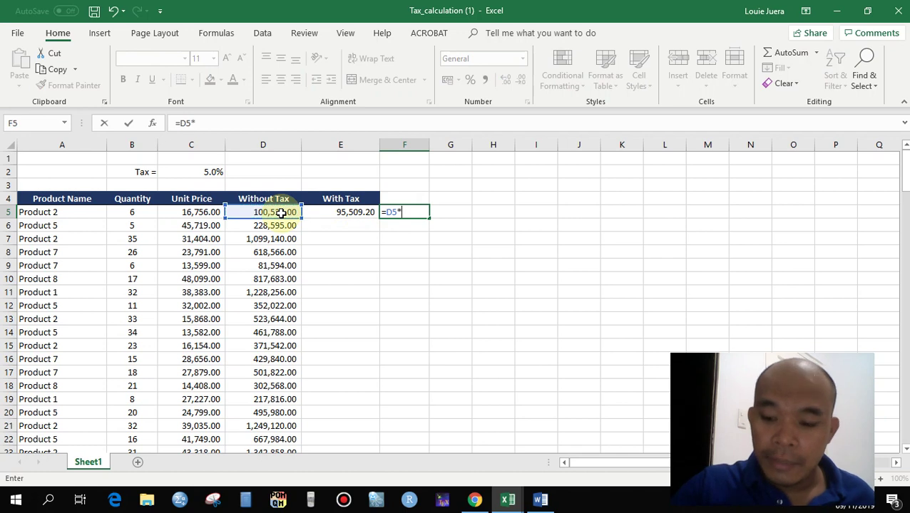
key(Return)
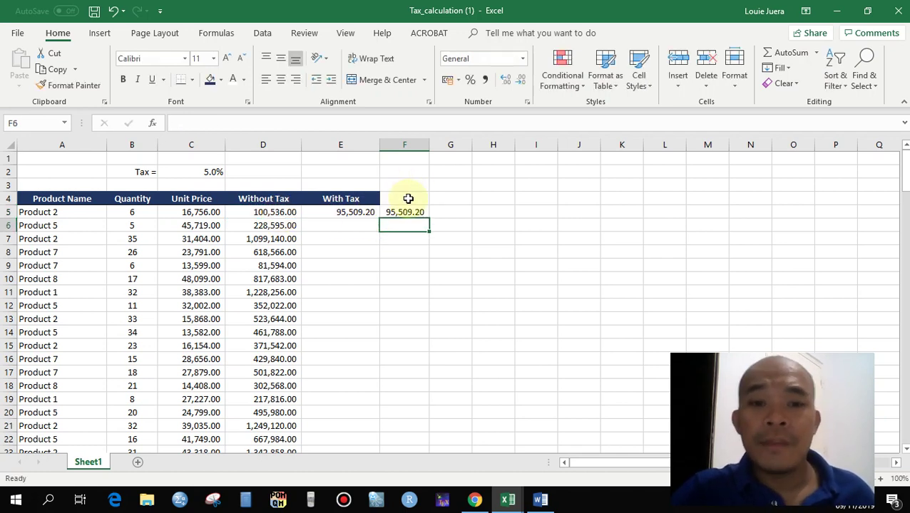
drag(412, 197, 416, 249)
key(Delete)
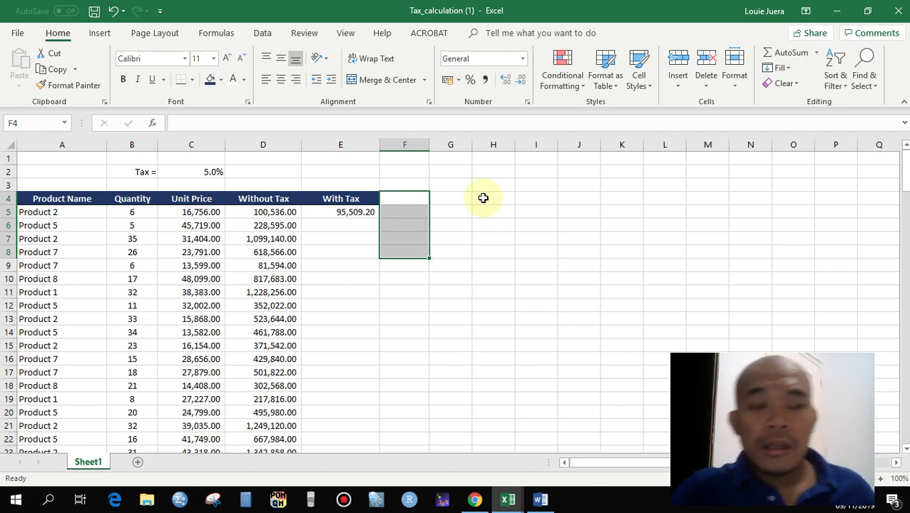
click(487, 197)
- Review E5's =D5*(1-C2) formula, now giving 95,509.20
click(413, 214)
click(365, 214)
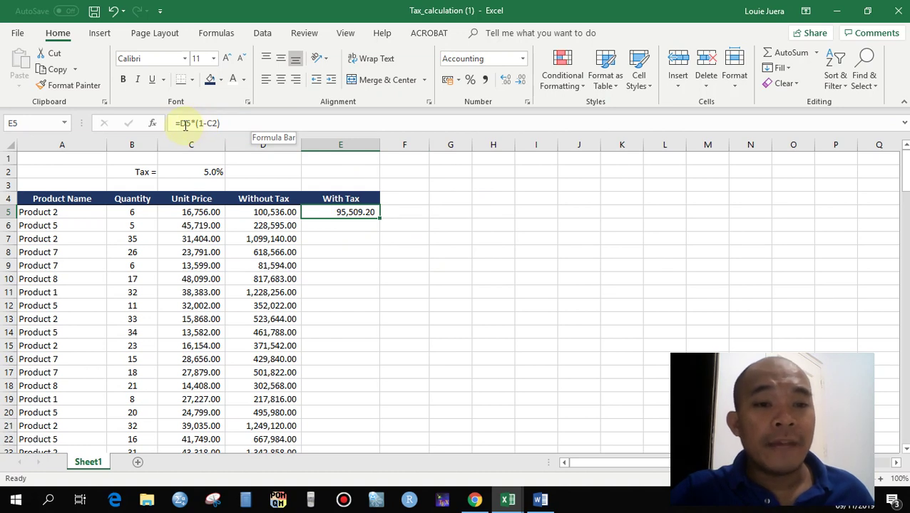
click(229, 122)
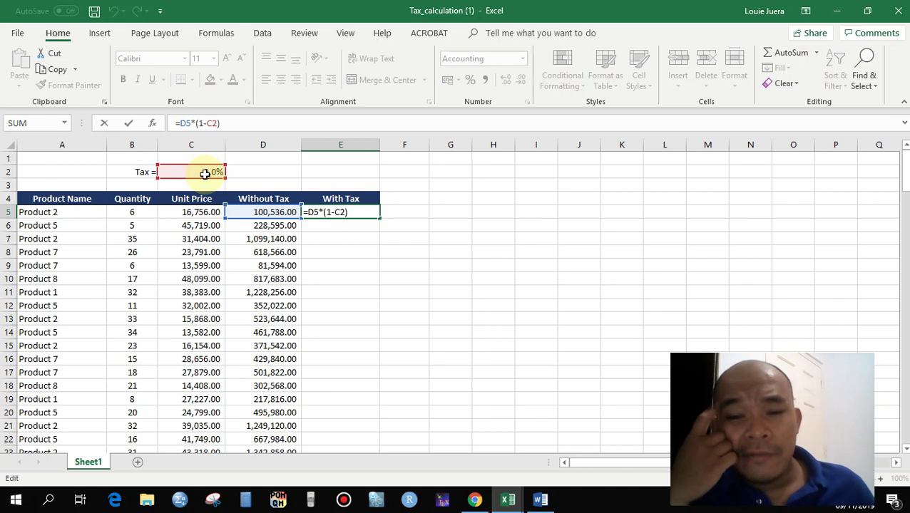
- Confirm E5's formula and fill it down through E11
key(ctrl+Return)
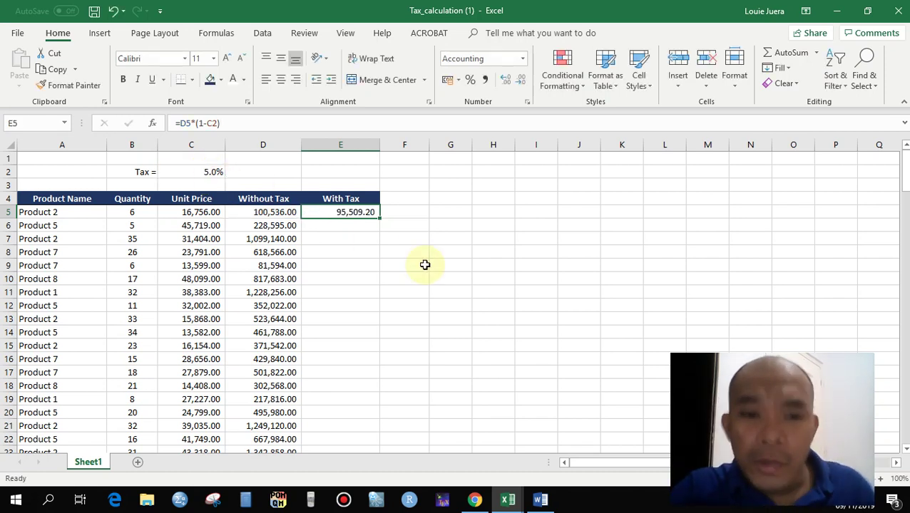
click(416, 263)
click(342, 212)
drag(380, 218, 380, 297)
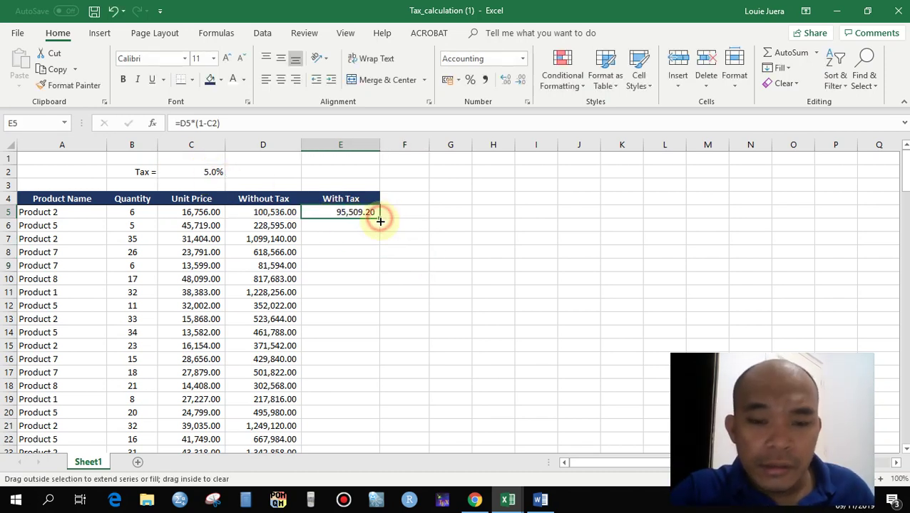
click(385, 292)
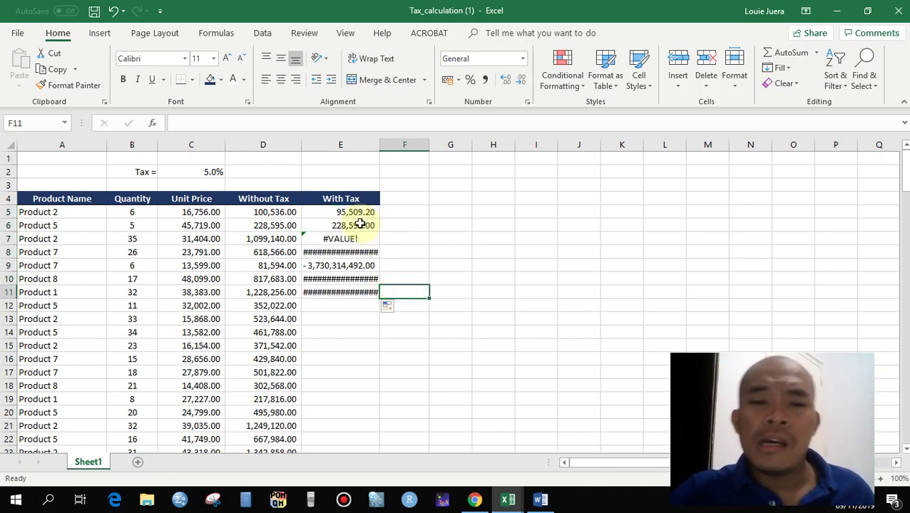
- Inspect E6's shifted =D6*(1-C3) formula and compare it with E5's
click(360, 223)
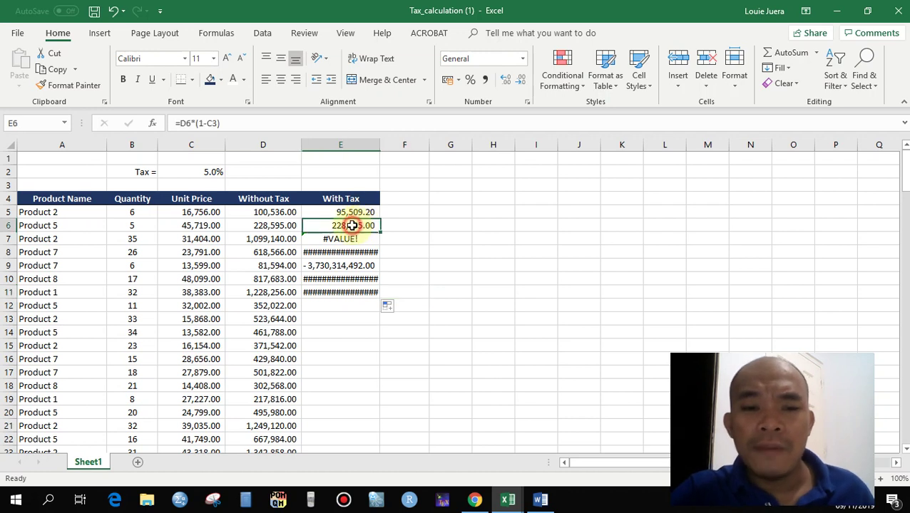
click(219, 123)
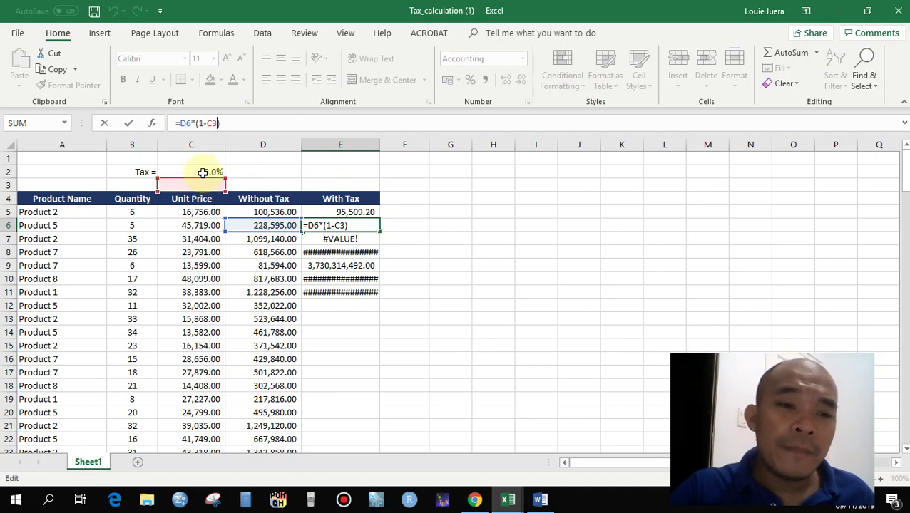
click(339, 211)
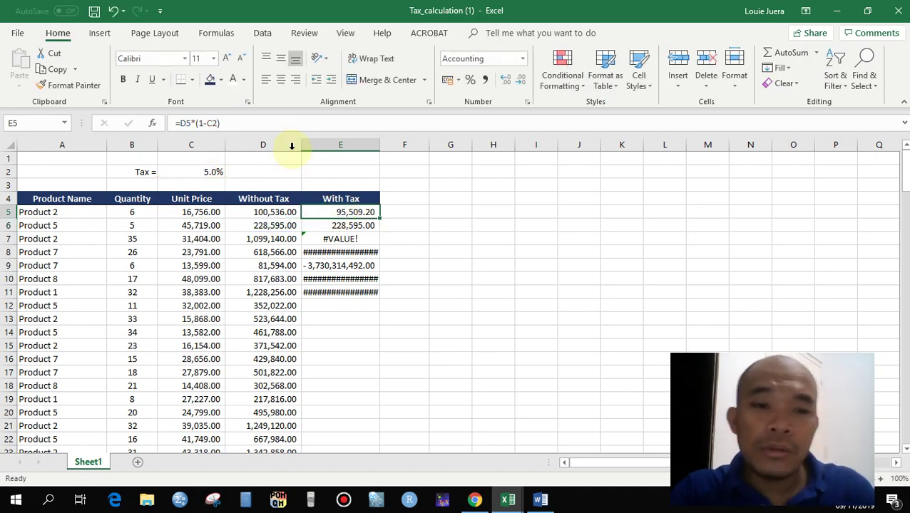
click(210, 123)
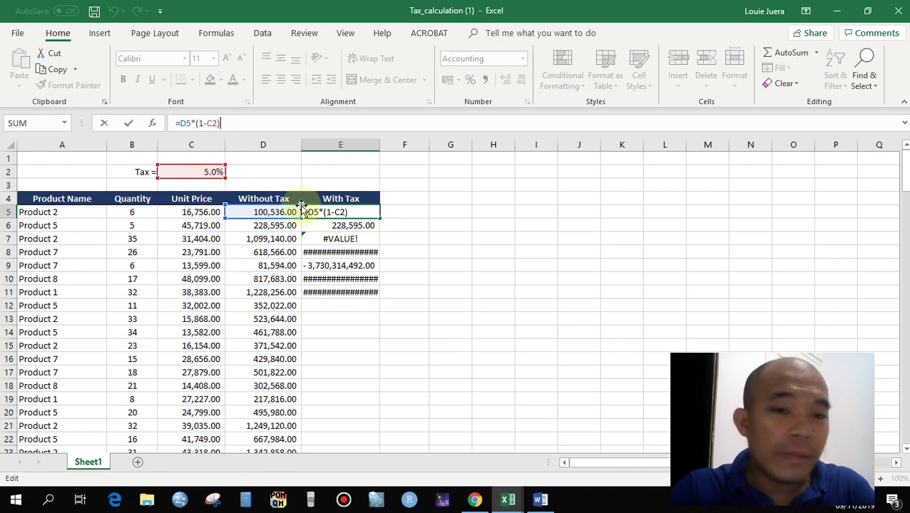
click(355, 225)
click(294, 124)
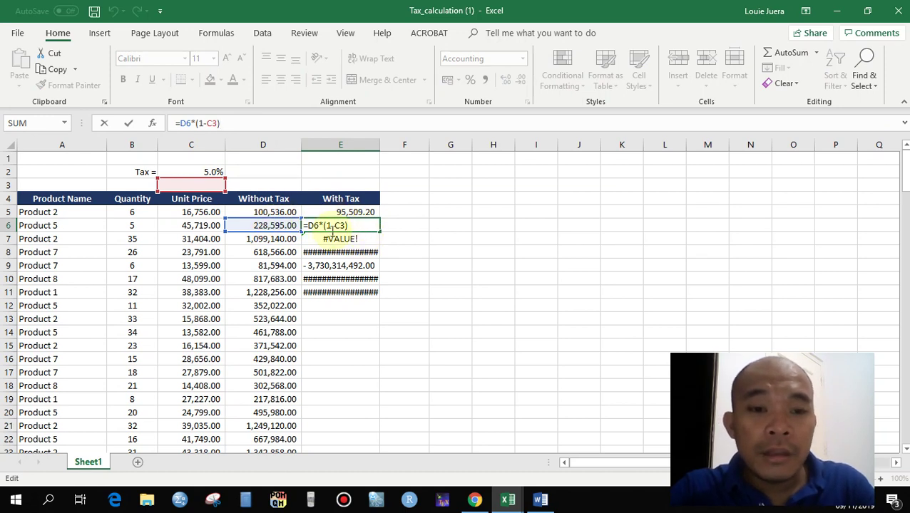
drag(214, 183, 216, 184)
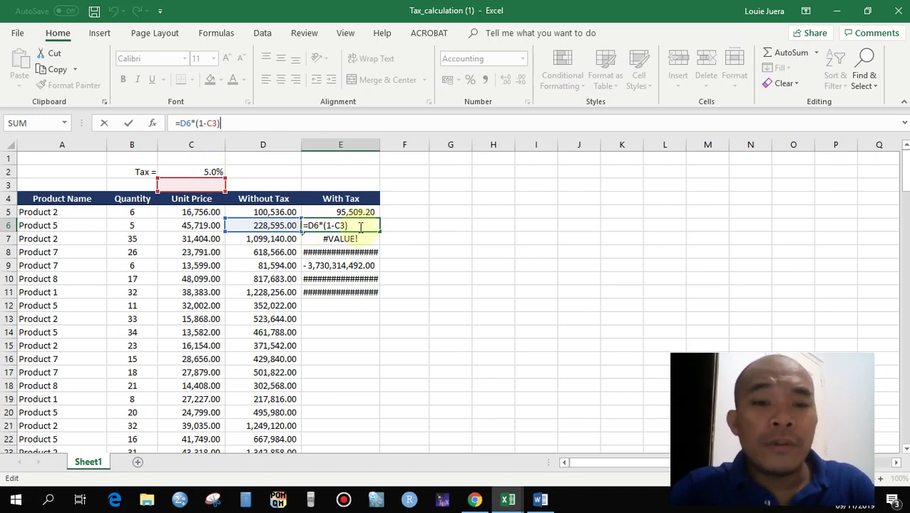
click(339, 211)
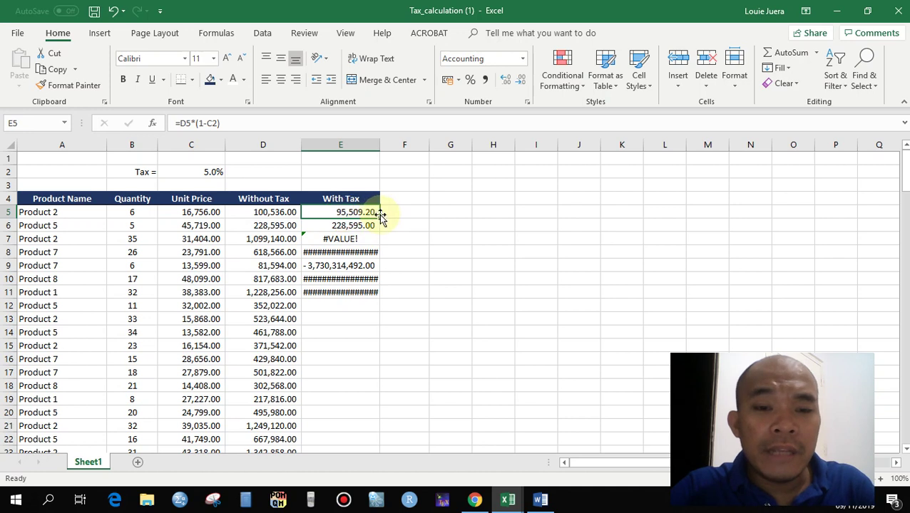
click(256, 125)
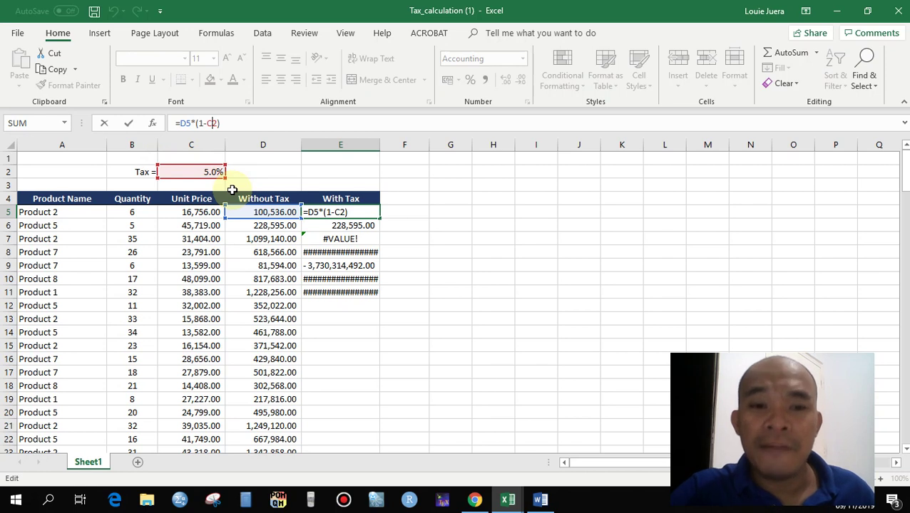
- Rewrite E5 as =D5*(1-$C$2), using F4 to lock the tax rate reference
click(357, 268)
click(349, 211)
click(231, 123)
click(207, 123)
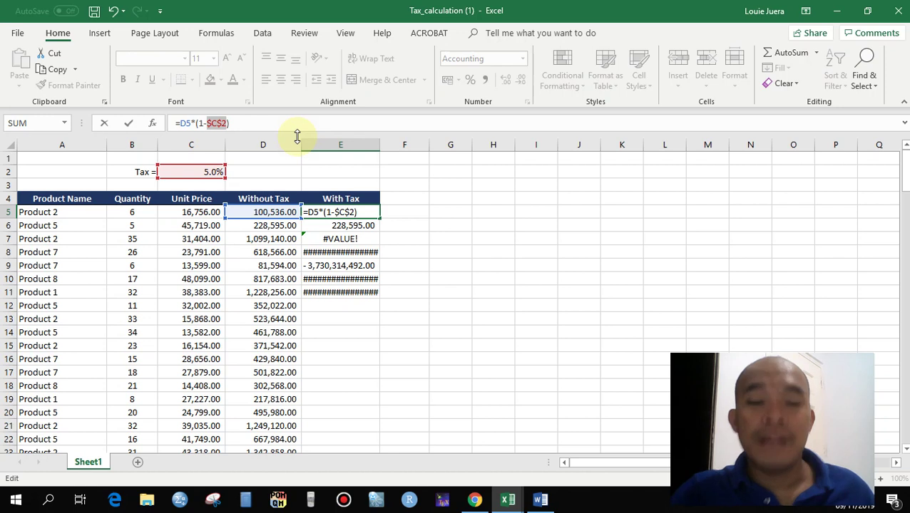
key(BackSpace)
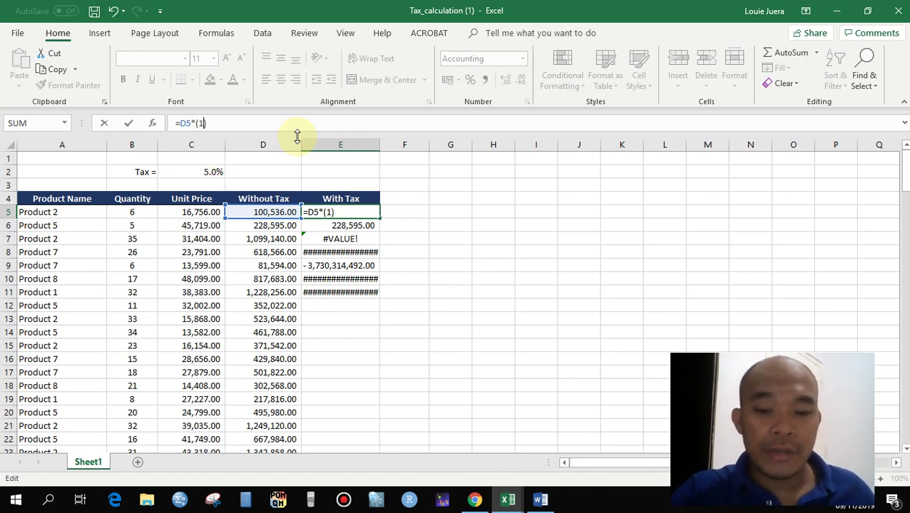
text(-C)
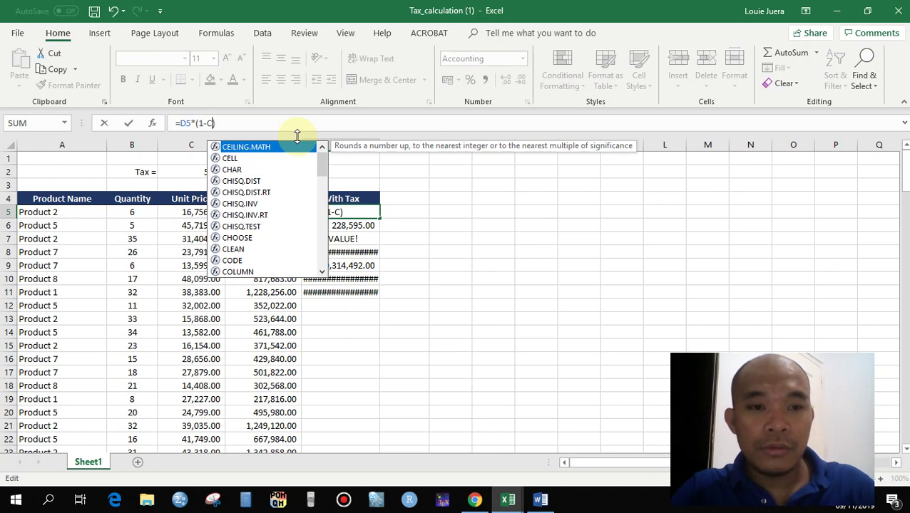
text(2)
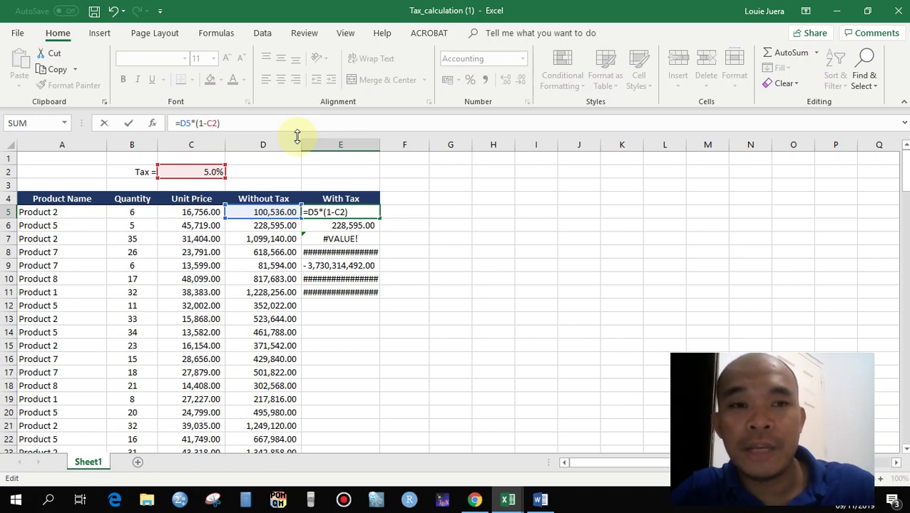
key(F4)
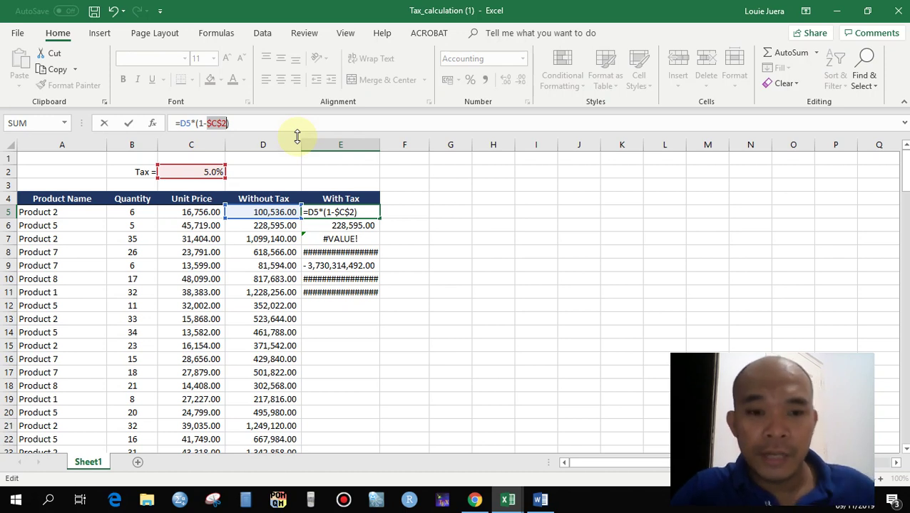
key(Return)
click(369, 211)
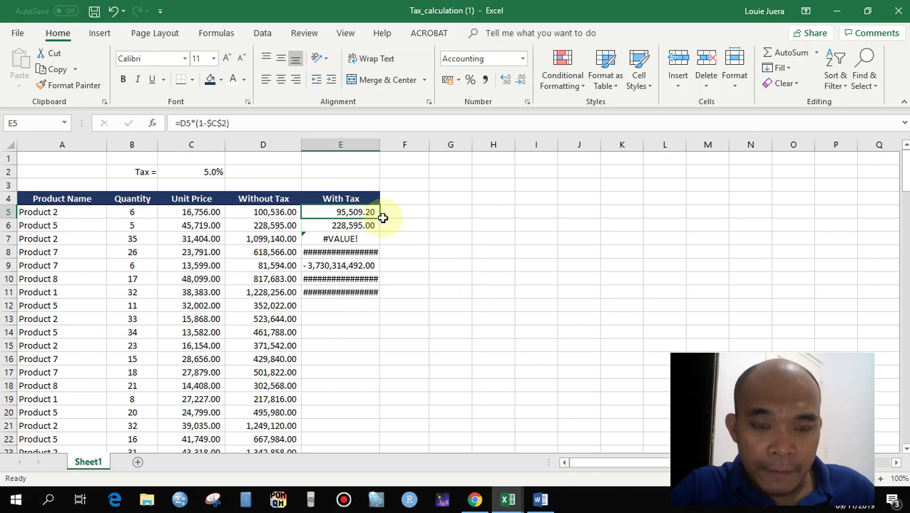
- Fill E5's formula into E6 and verify it reads =D6*(1-$C$2), giving 217,165.25
click(281, 123)
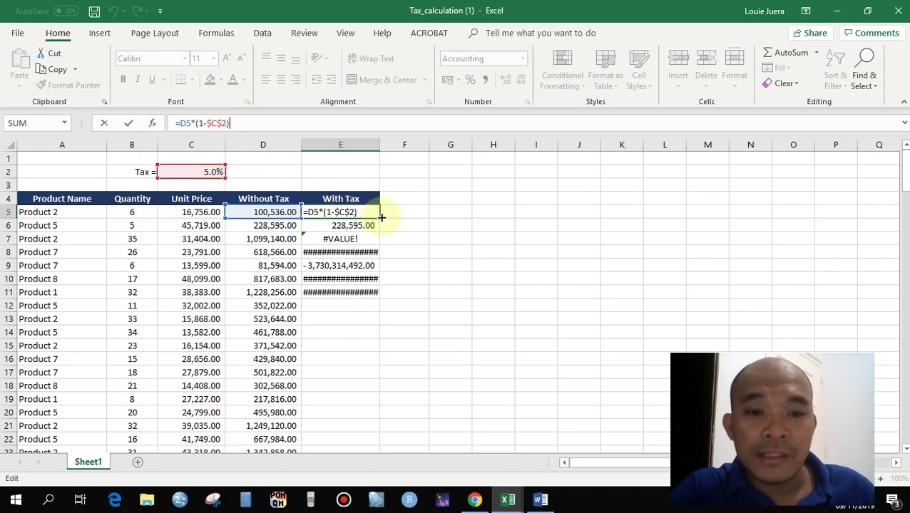
key(ctrl+Return)
drag(381, 218, 381, 231)
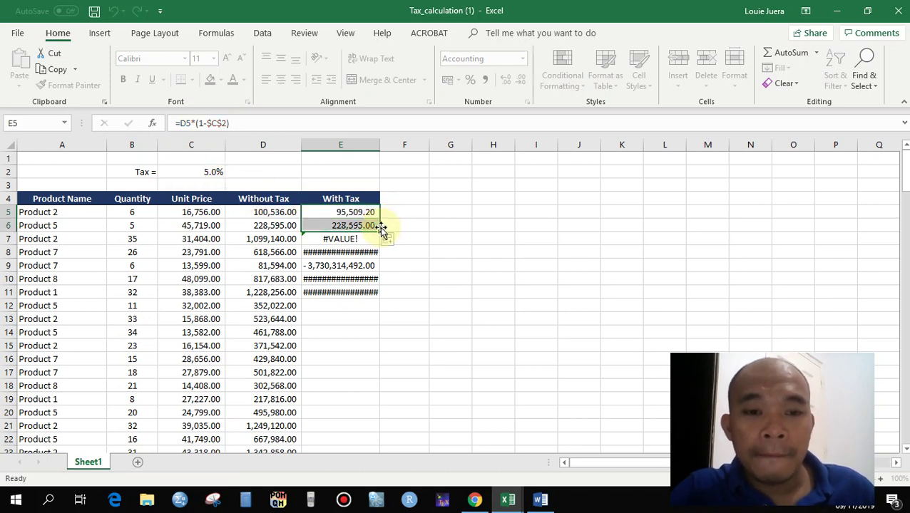
click(363, 225)
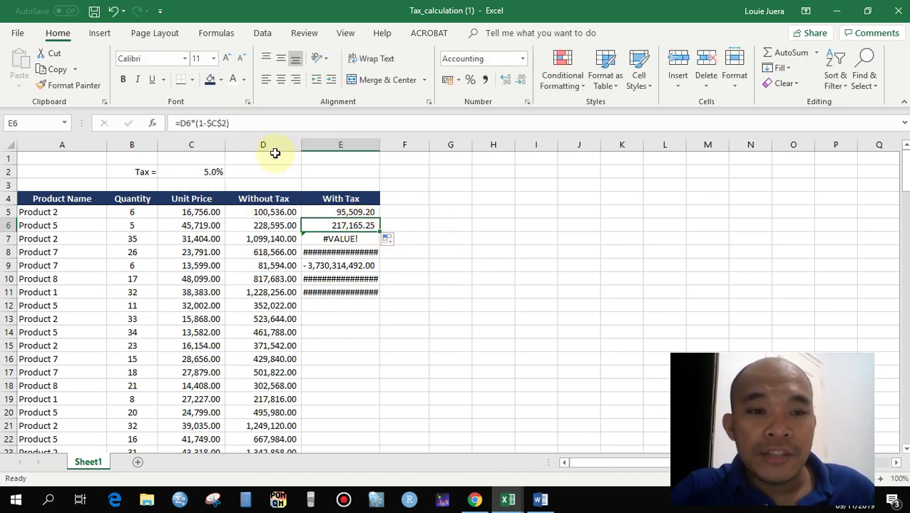
click(241, 122)
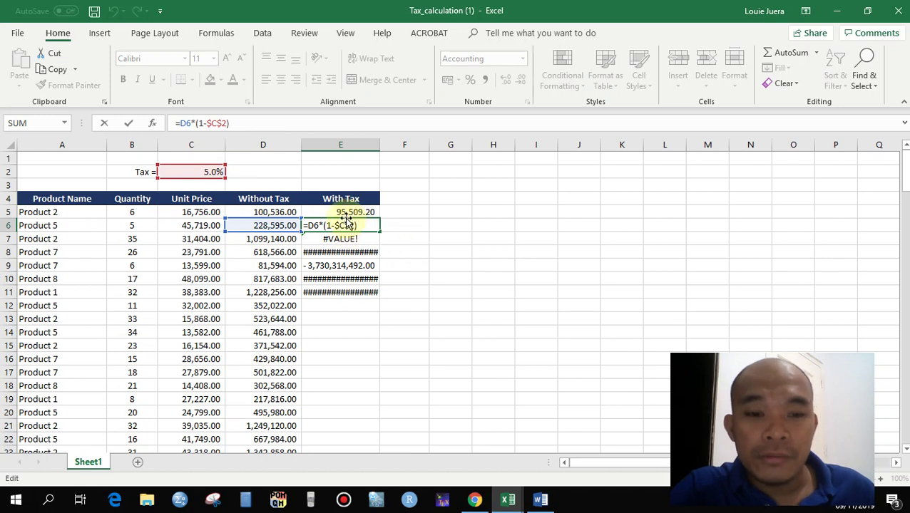
- Fill the corrected With Tax formula down through row 152
key(Return)
drag(342, 213, 417, 510)
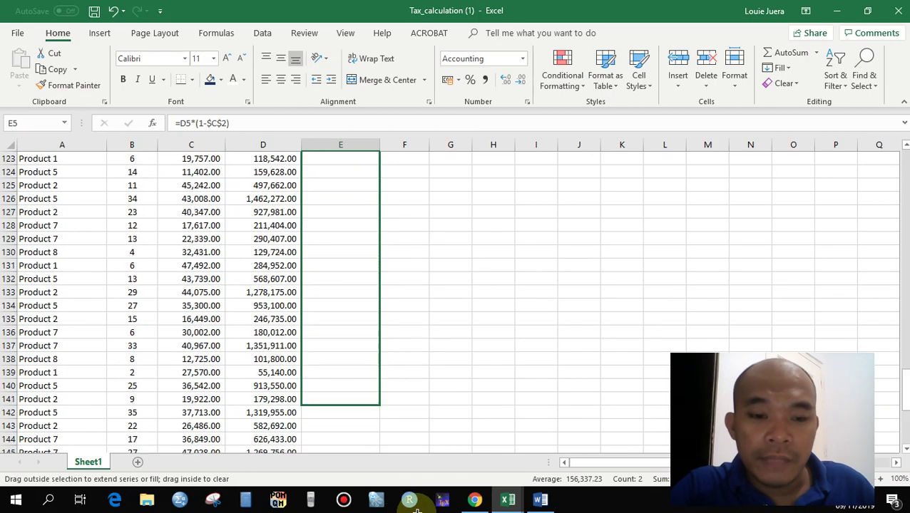
drag(417, 510, 416, 421)
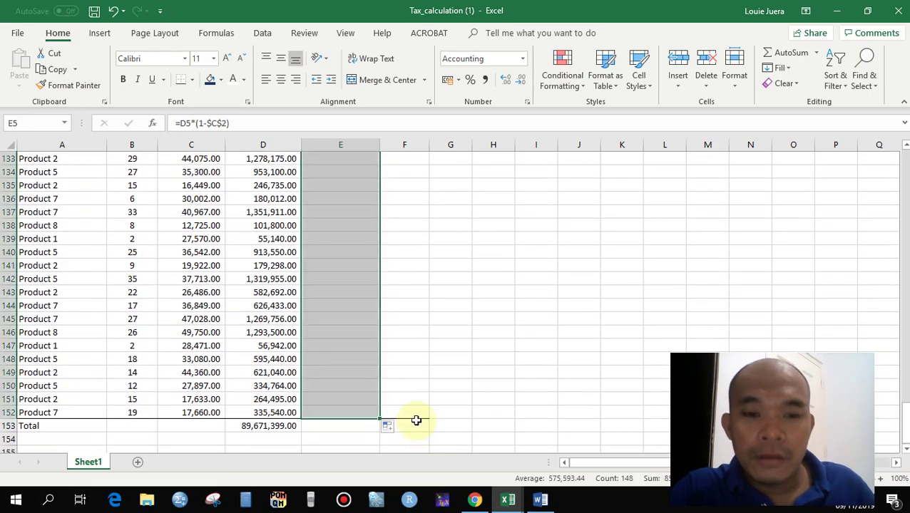
scroll(415, 317, up, 6)
scroll(416, 317, up, 6)
scroll(415, 317, up, 6)
scroll(416, 317, up, 5)
scroll(415, 317, up, 4)
scroll(416, 316, up, 4)
scroll(416, 317, up, 6)
scroll(415, 317, up, 7)
scroll(415, 317, down, 6)
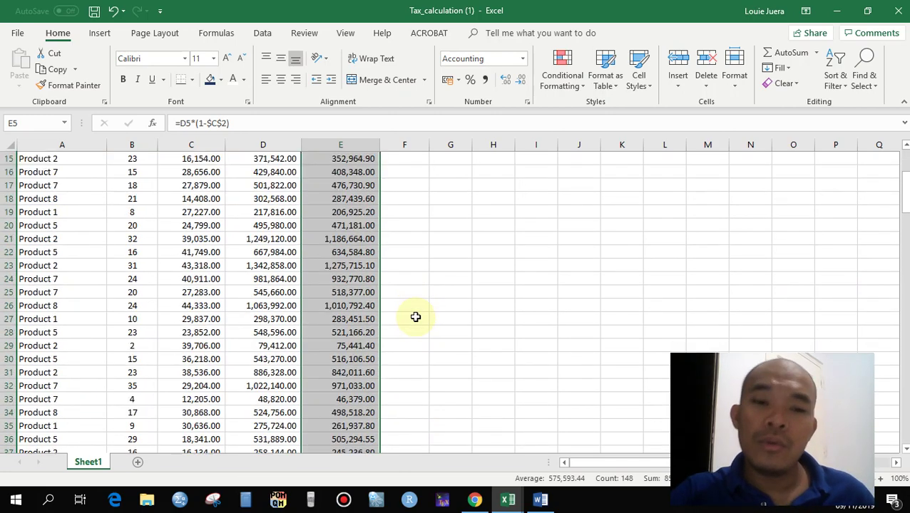
scroll(416, 317, down, 8)
scroll(416, 316, down, 9)
scroll(416, 317, down, 9)
scroll(415, 316, down, 7)
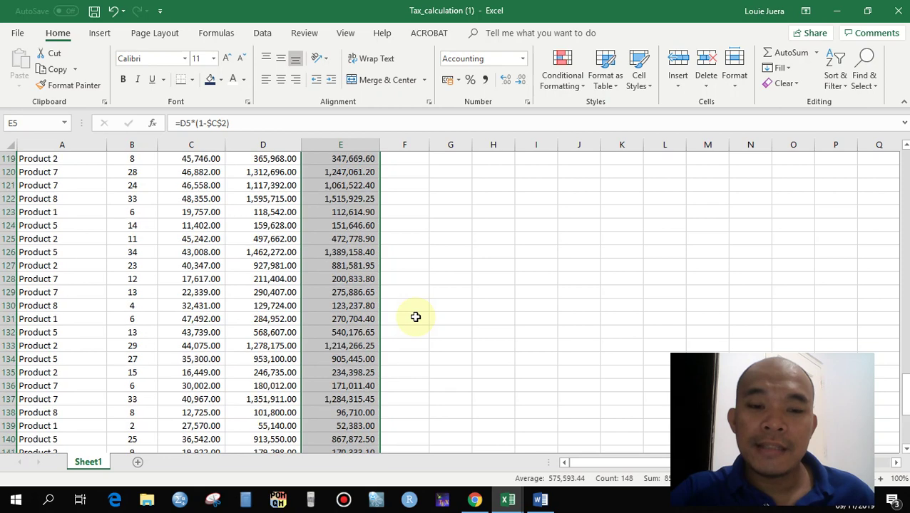
scroll(416, 317, down, 9)
scroll(415, 317, down, 1)
scroll(415, 317, up, 1)
- Enter =SUM(E5:E152) in the With Tax total cell, giving 85,187,829.05
click(356, 252)
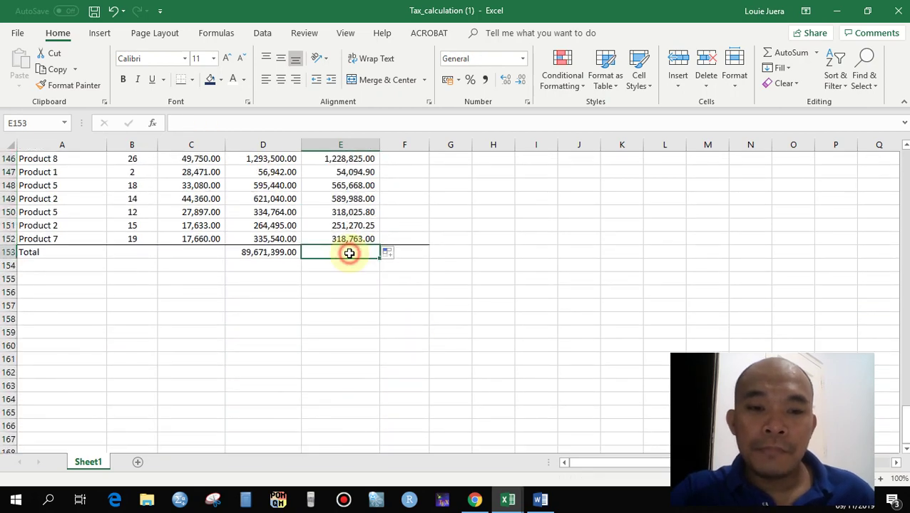
text(=su)
key(Tab)
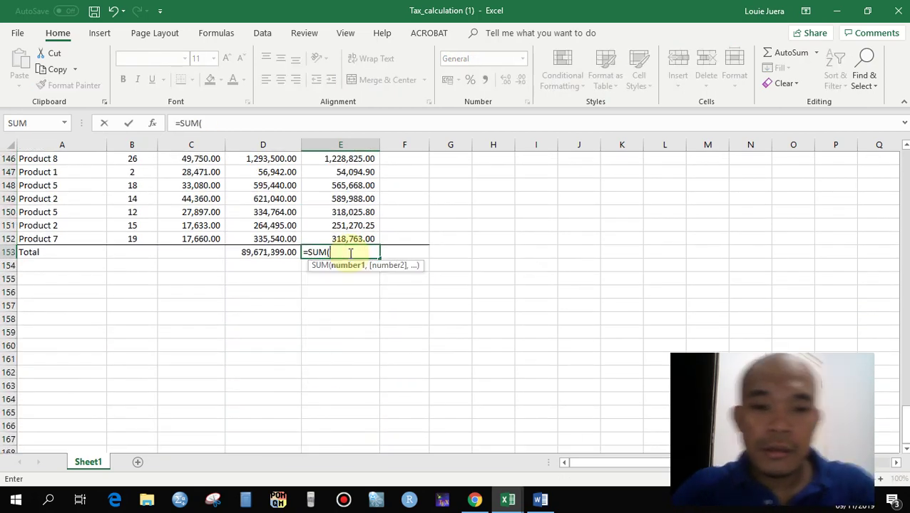
mouse_move(334, 239)
mouse_down()
mouse_move(314, 3)
mouse_move(331, 214)
mouse_up()
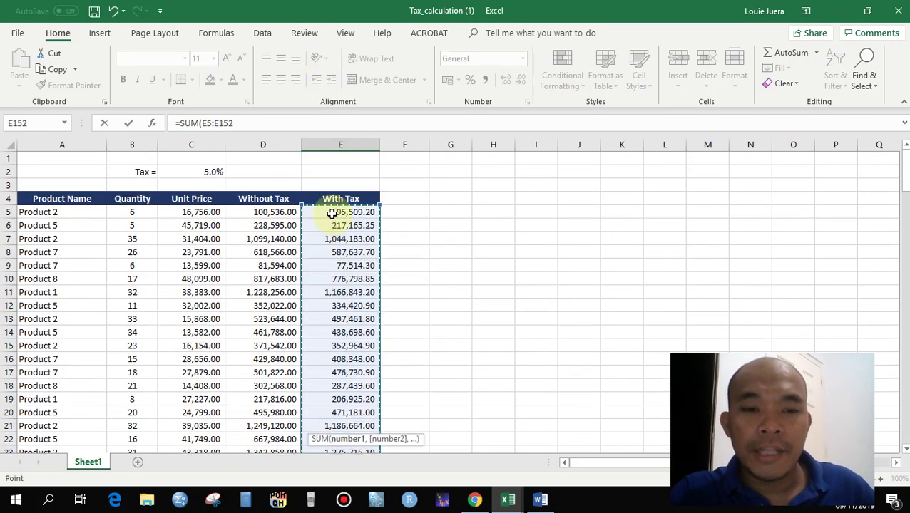
key(Return)
key(Return)
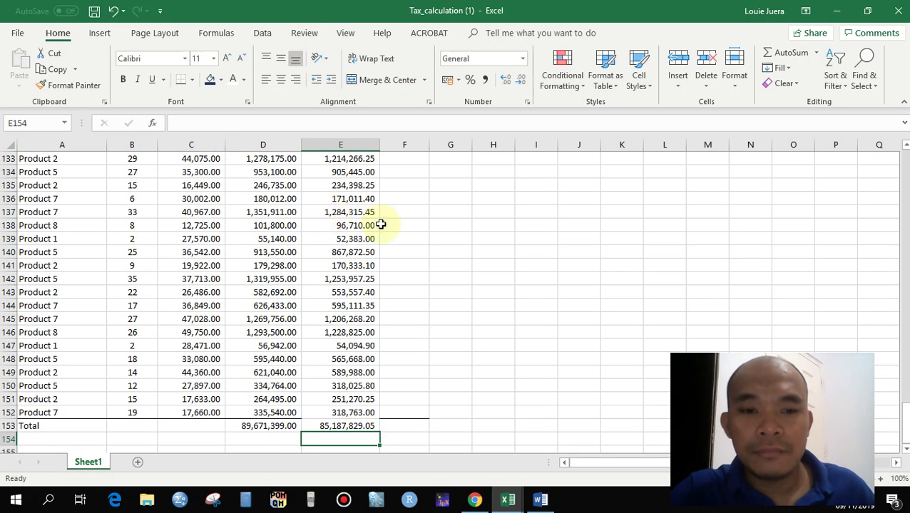
scroll(429, 255, down, 2)
click(432, 350)
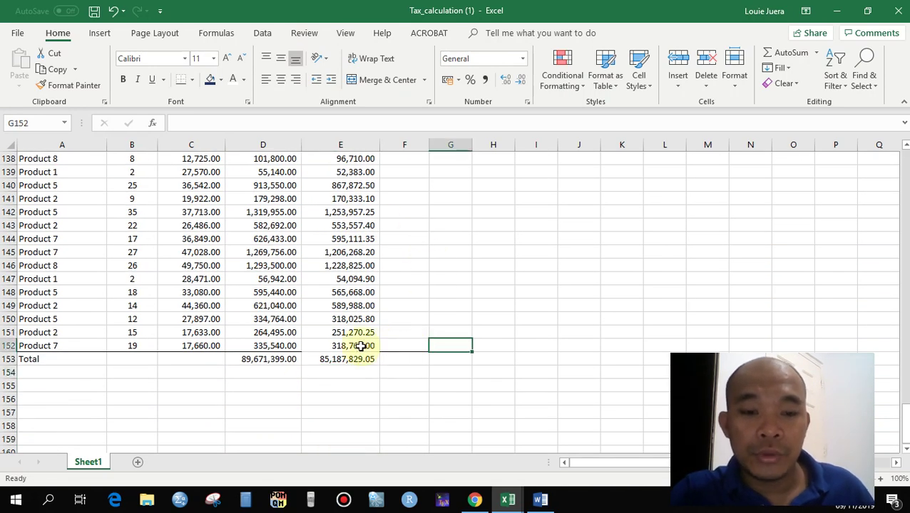
click(314, 347)
click(182, 79)
click(437, 240)
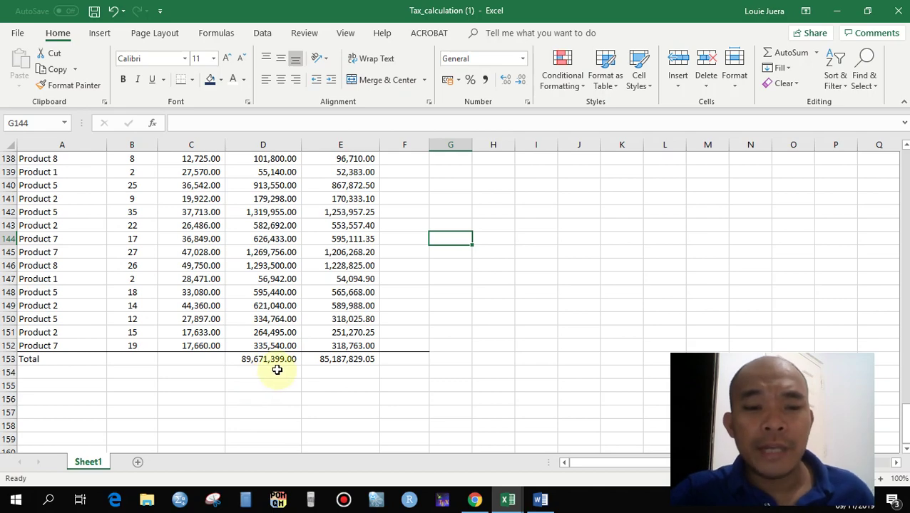
scroll(277, 370, up, 8)
scroll(277, 370, up, 11)
scroll(277, 370, up, 10)
scroll(277, 370, up, 11)
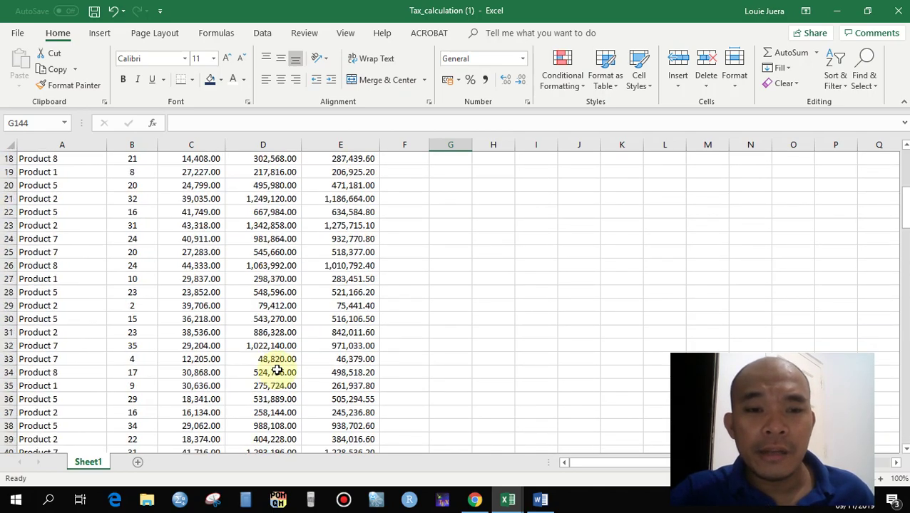
scroll(276, 370, up, 6)
scroll(333, 416, down, 10)
scroll(333, 416, down, 10)
scroll(333, 416, down, 6)
scroll(333, 417, down, 4)
scroll(333, 416, down, 3)
scroll(333, 416, down, 6)
scroll(333, 416, down, 11)
scroll(333, 416, down, 2)
scroll(333, 416, up, 4)
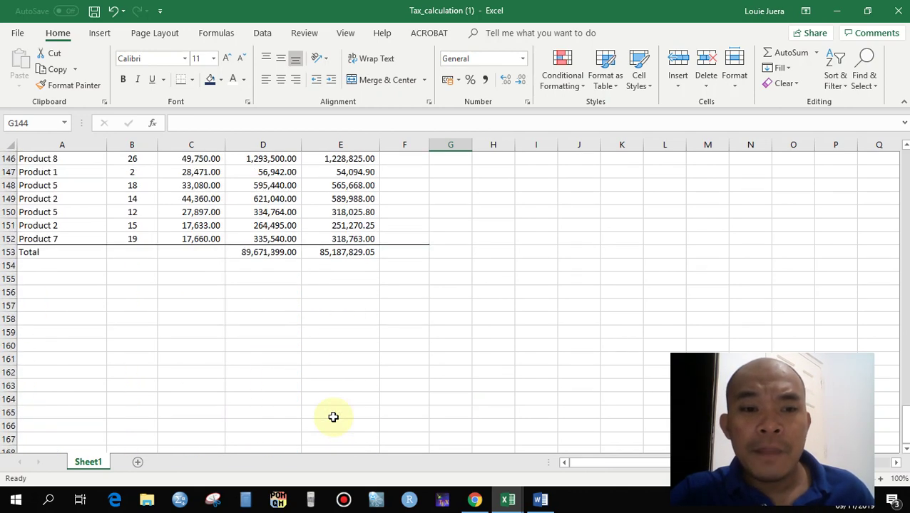
scroll(333, 416, up, 2)
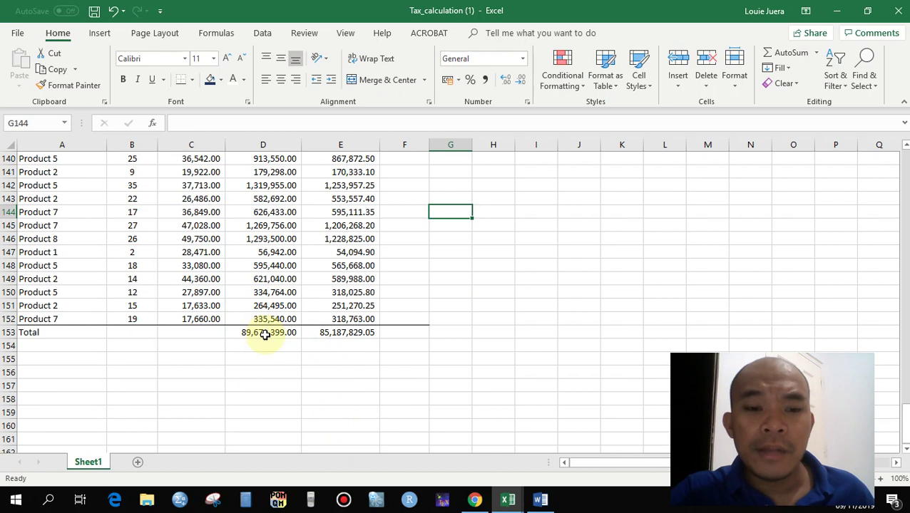
click(327, 345)
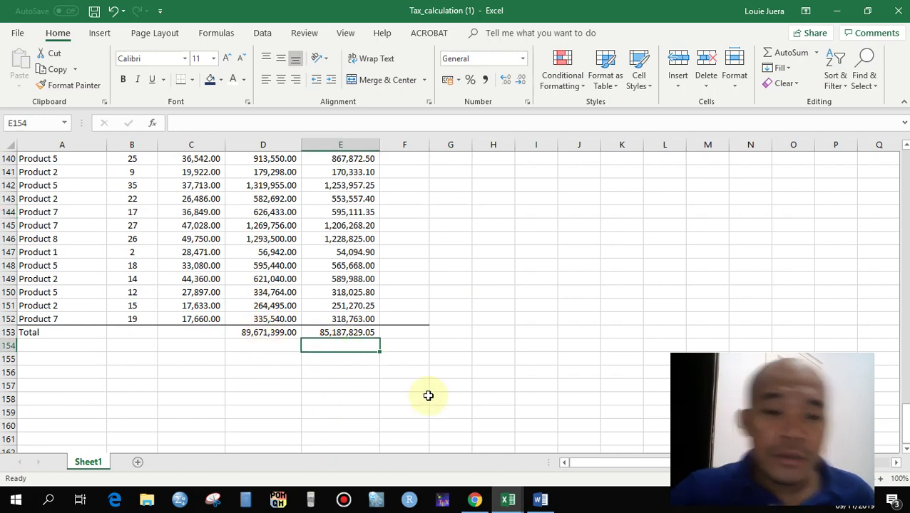
text(=)
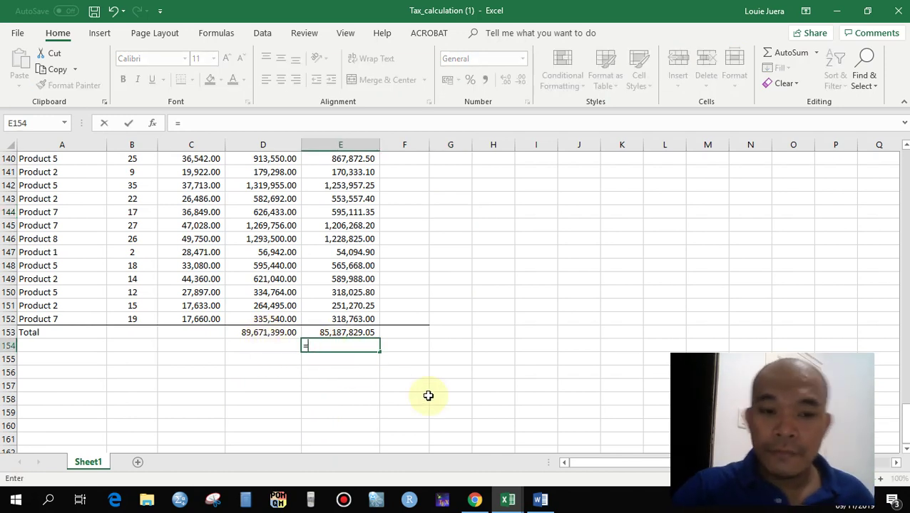
click(261, 332)
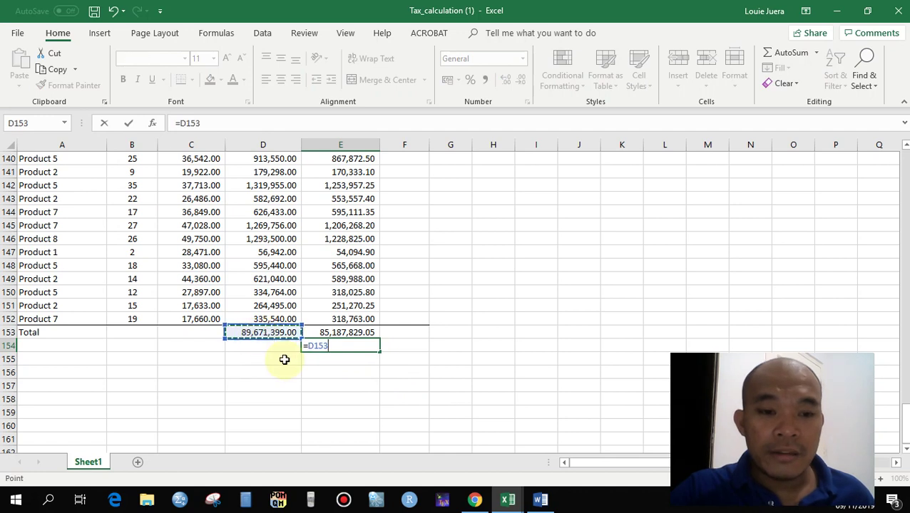
text(*0.9)
key(BackSpace)
key(BackSpace)
text(.95)
key(Return)
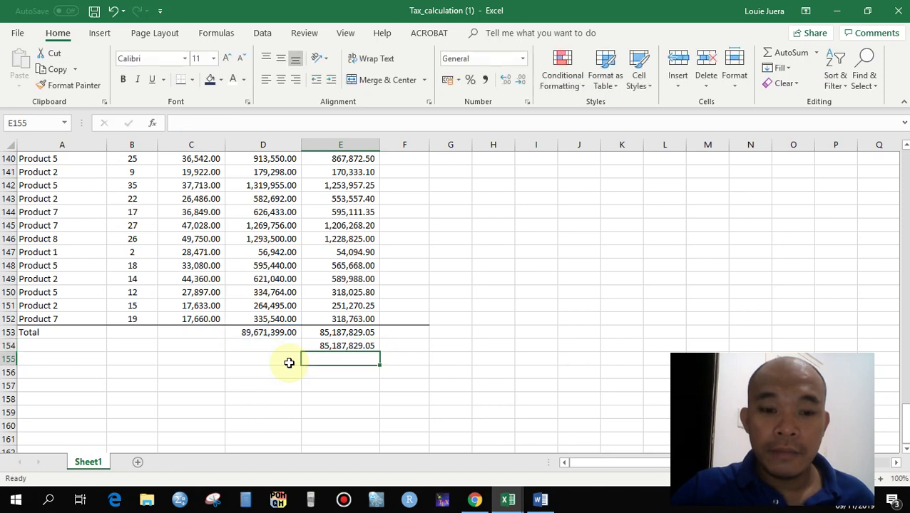
click(9, 345)
key(Delete)
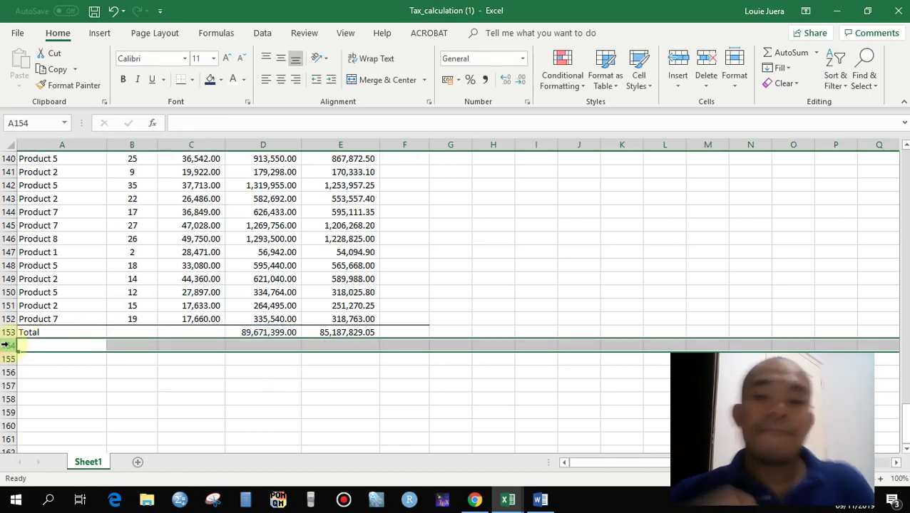
click(87, 265)
click(459, 276)
scroll(458, 275, up, 10)
scroll(458, 278, up, 10)
scroll(458, 282, up, 10)
scroll(458, 287, up, 10)
scroll(458, 287, up, 7)
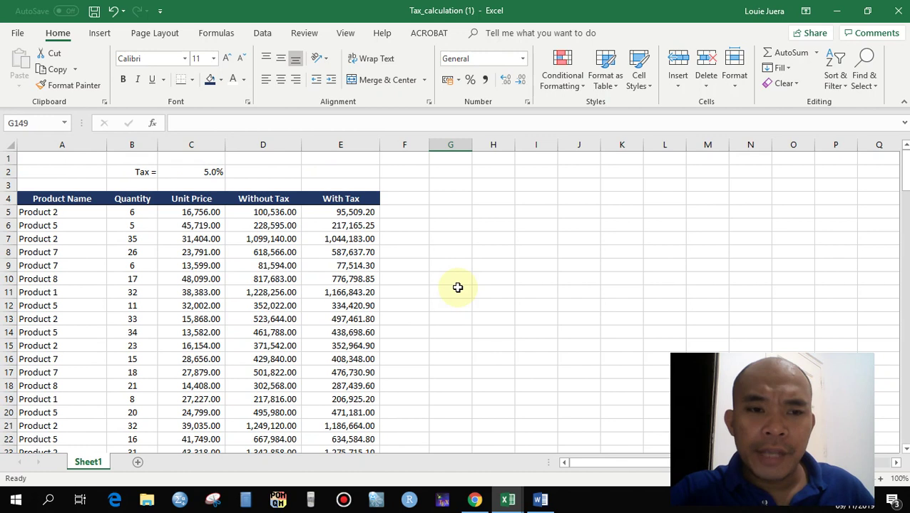
click(505, 289)
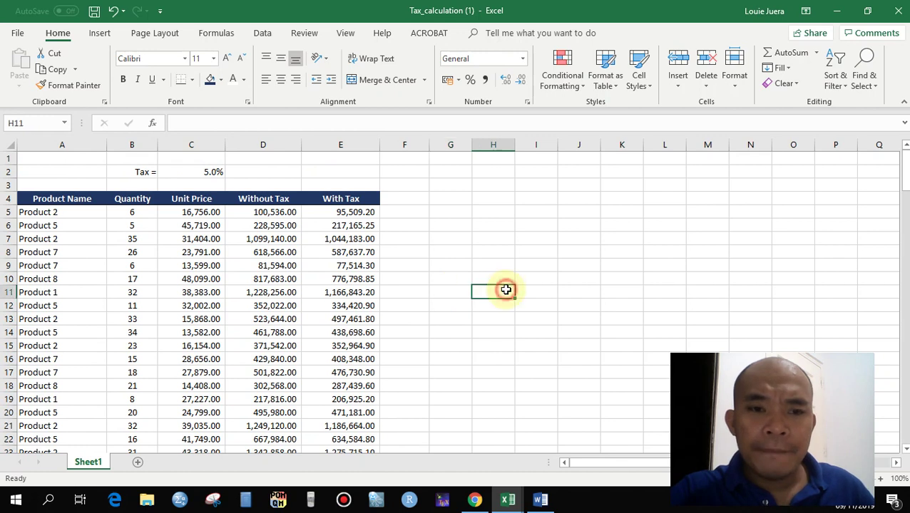
click(205, 172)
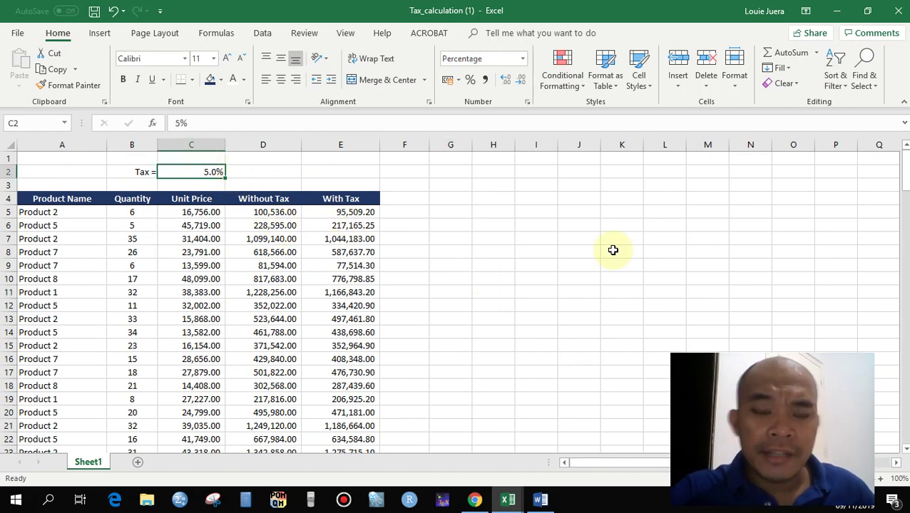
text(10)
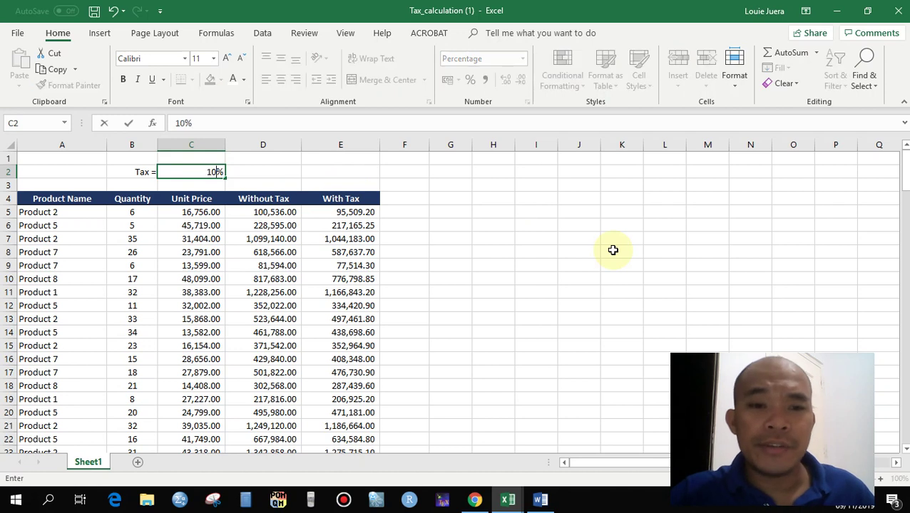
key(Return)
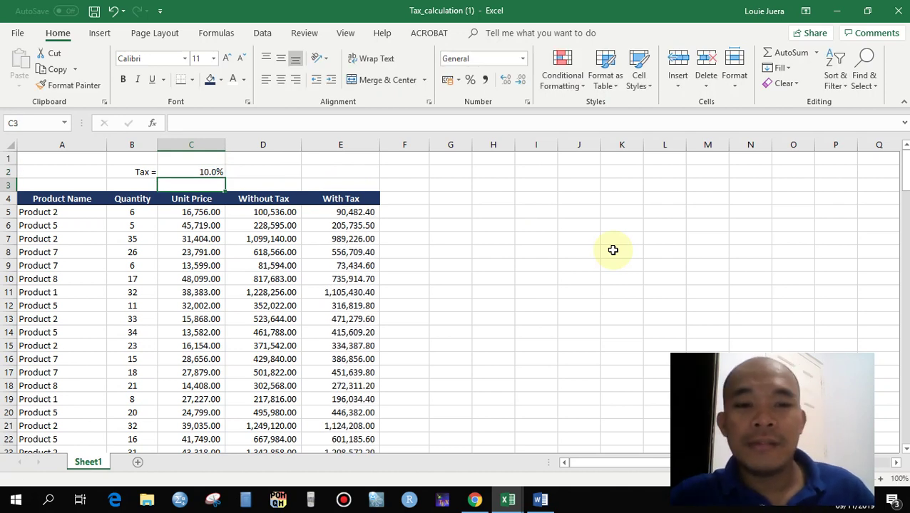
key(ctrl+z)
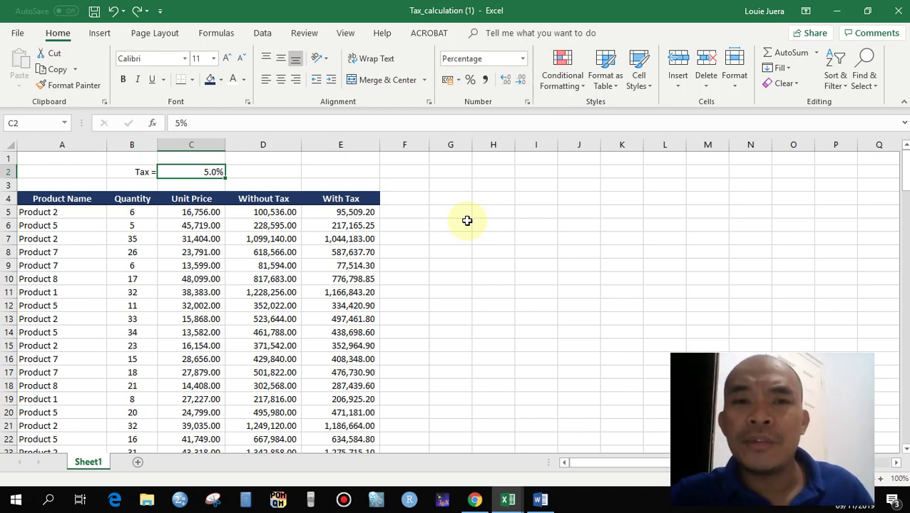
click(458, 303)
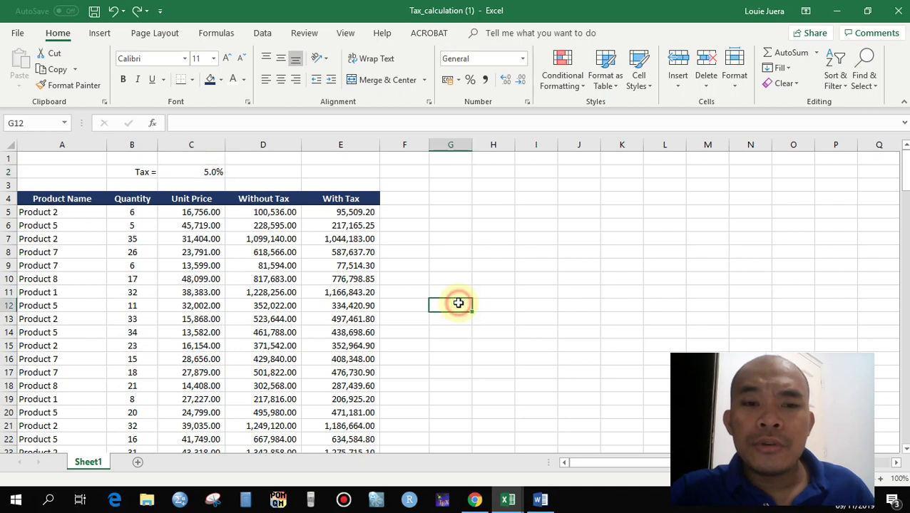
click(455, 214)
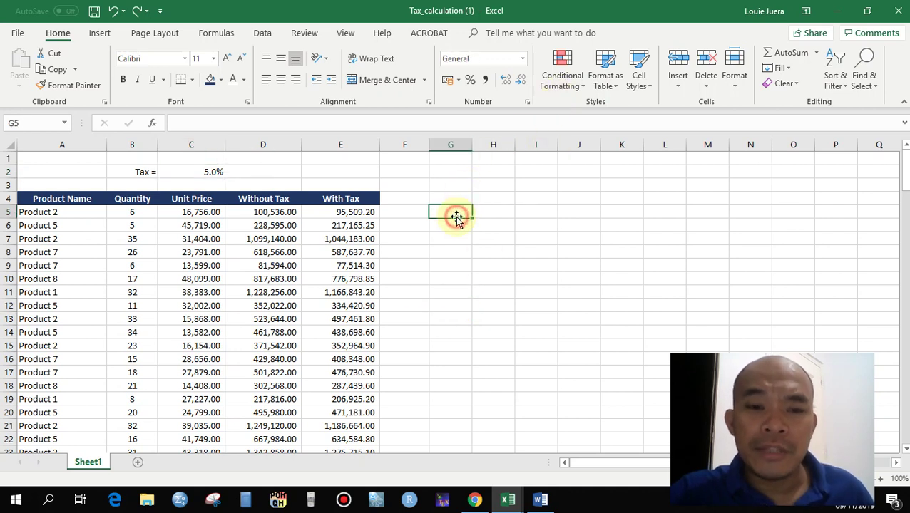
mouse_move(333, 213)
mouse_down()
mouse_move(375, 508)
mouse_move(344, 413)
mouse_up()
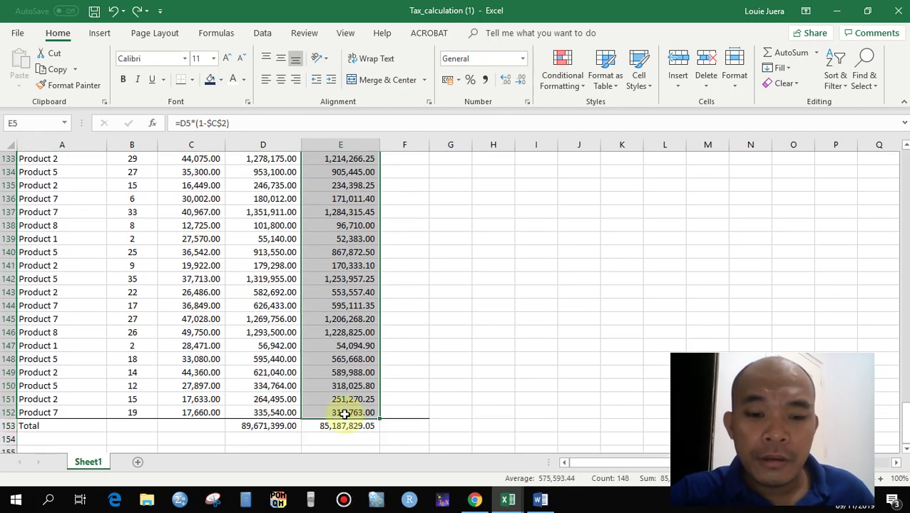
scroll(455, 324, up, 16)
scroll(454, 325, up, 6)
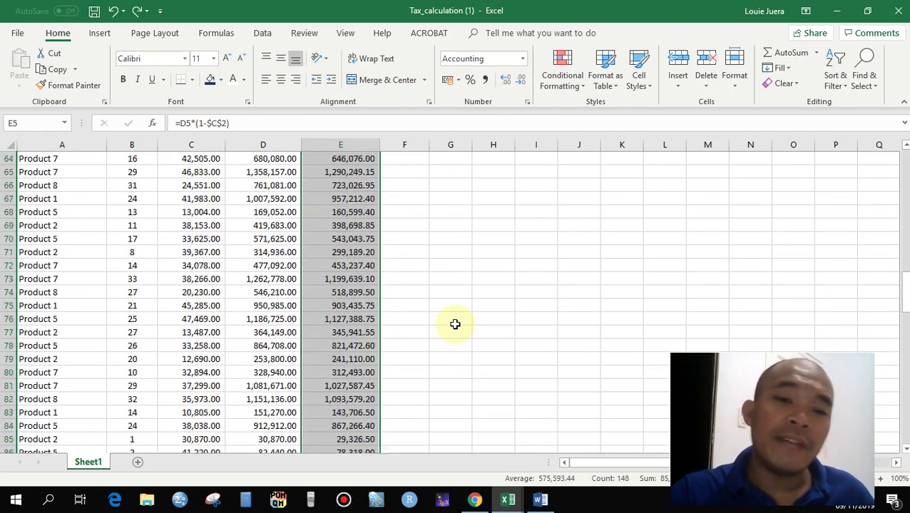
- Add a Greater Than 1,000,000 highlight rule with Green Fill and Dark Green Text
scroll(455, 325, up, 5)
scroll(455, 324, up, 5)
scroll(455, 325, up, 4)
scroll(454, 324, up, 7)
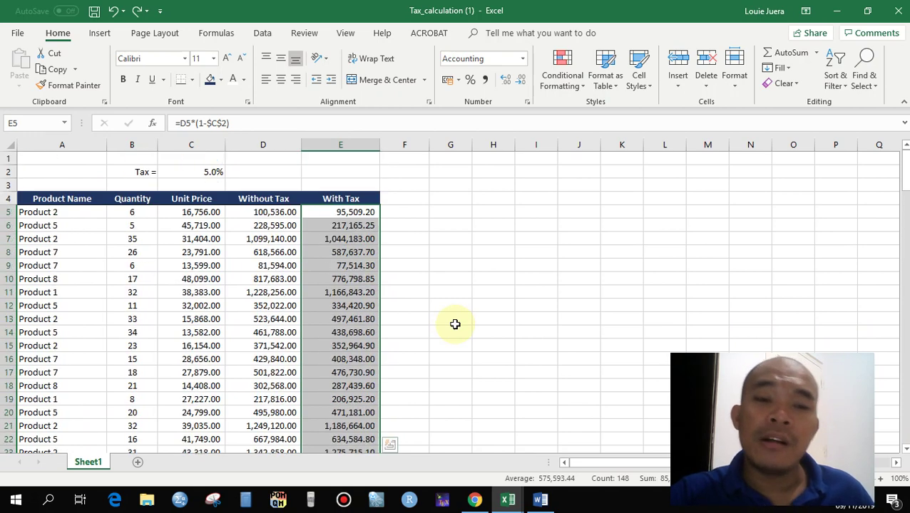
click(572, 91)
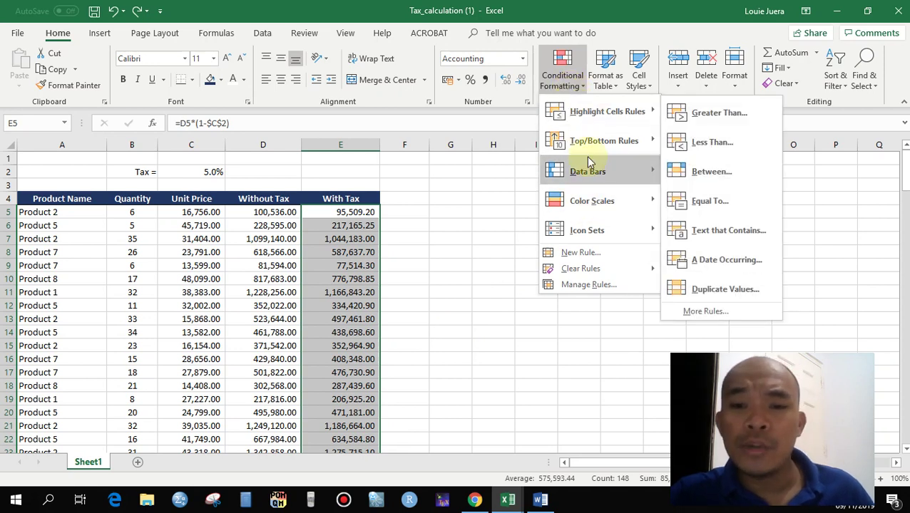
mouse_move(596, 214)
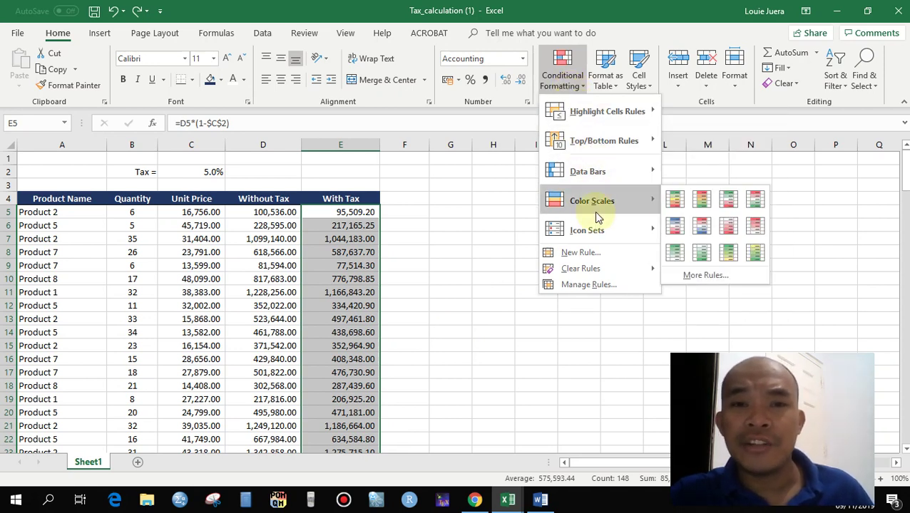
mouse_move(595, 135)
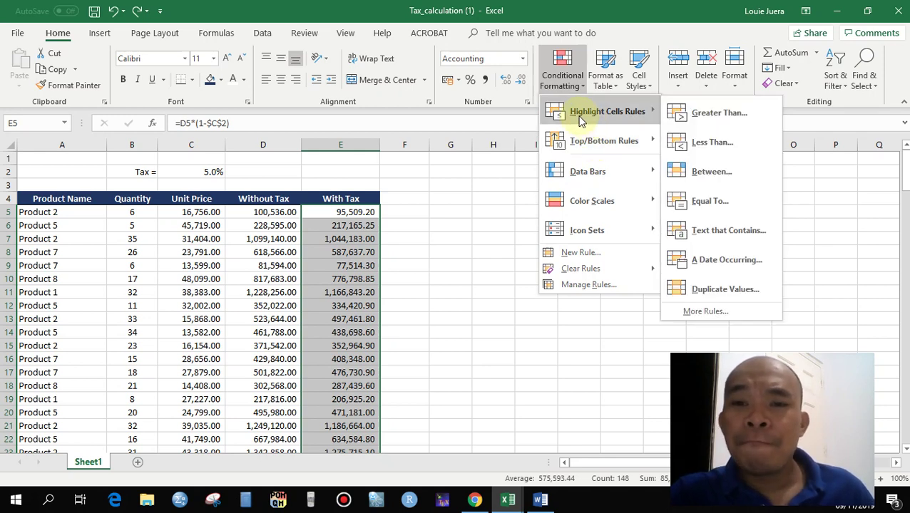
click(717, 115)
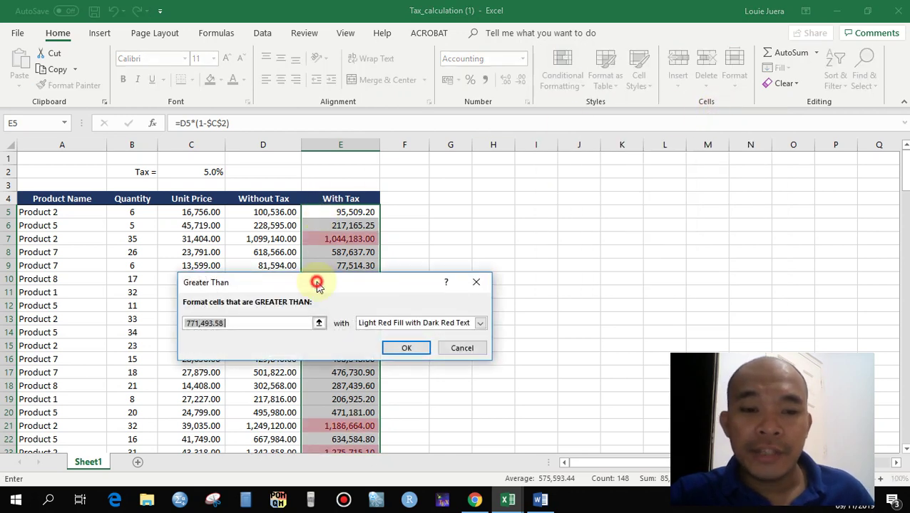
drag(316, 284, 626, 194)
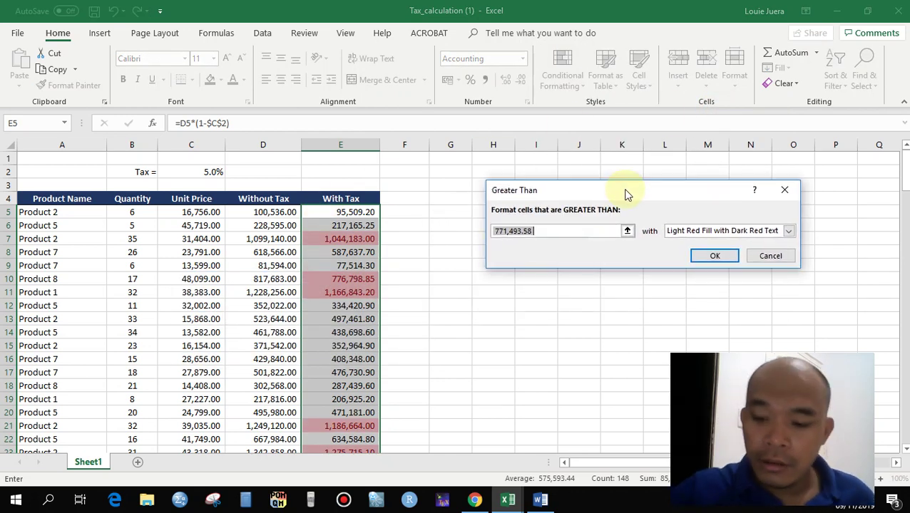
text(100)
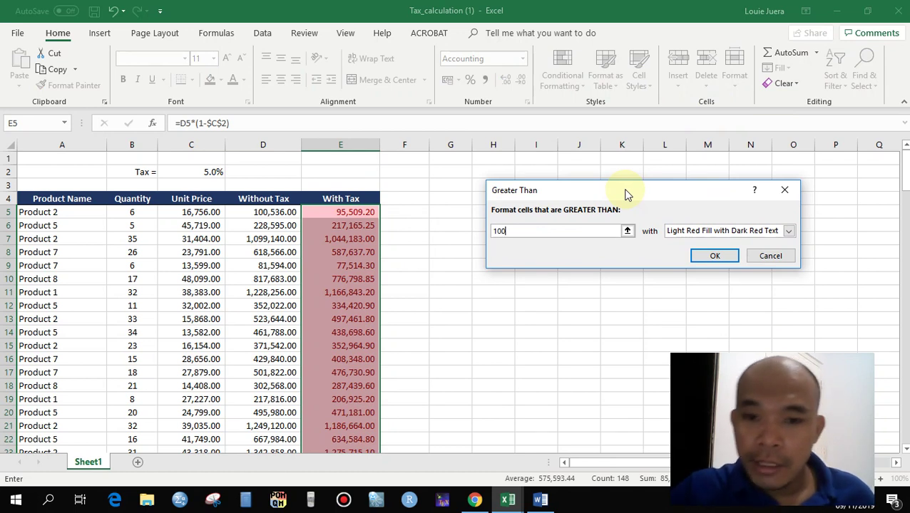
text(0)
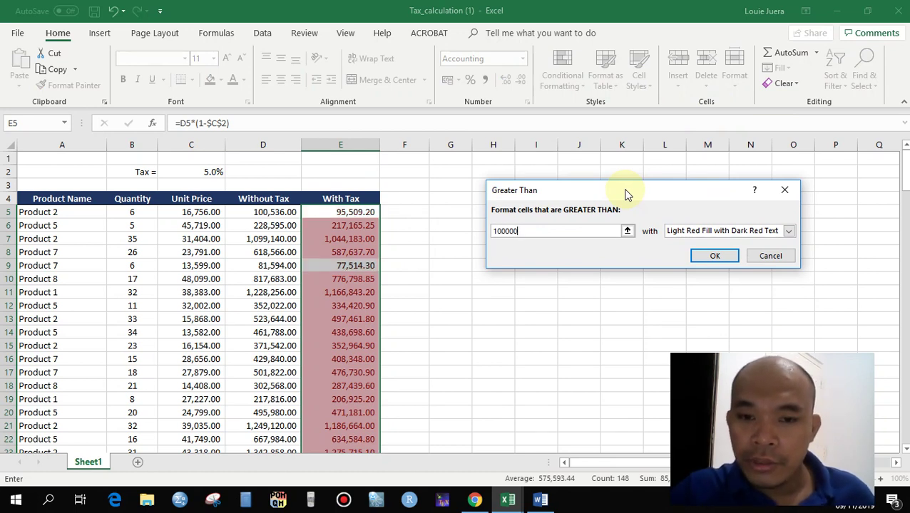
text(0)
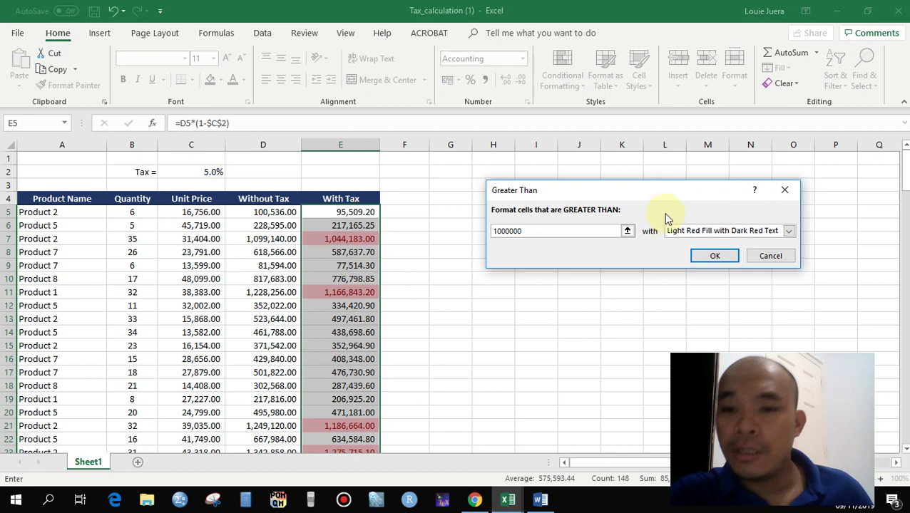
click(685, 232)
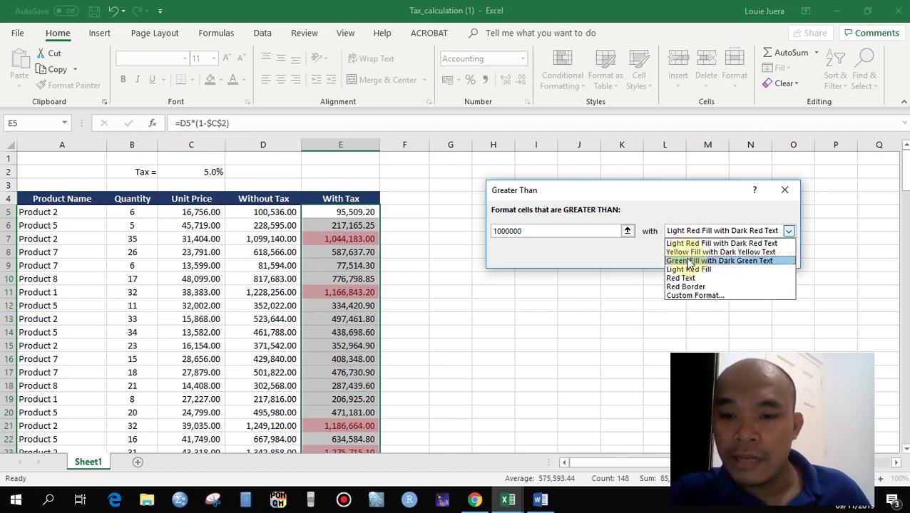
click(684, 261)
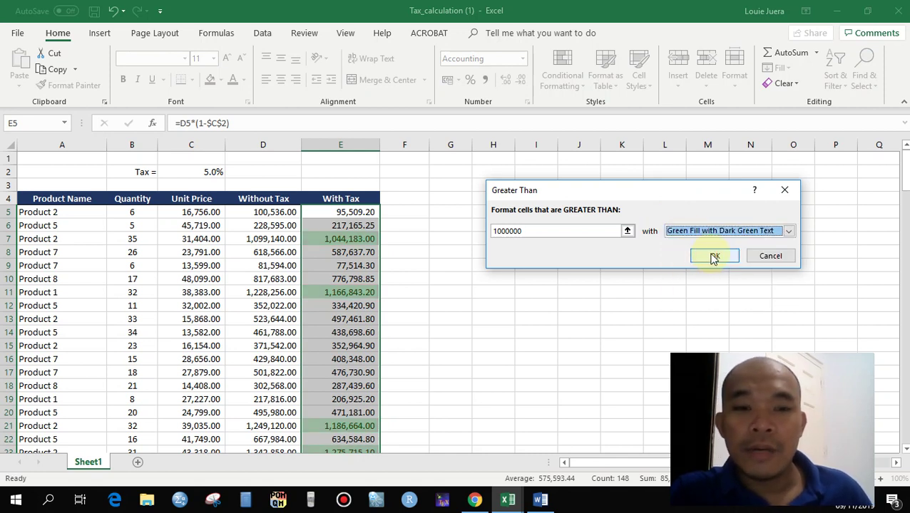
click(713, 256)
- Scroll through the With Tax column to review the green highlights down to row 152
click(461, 276)
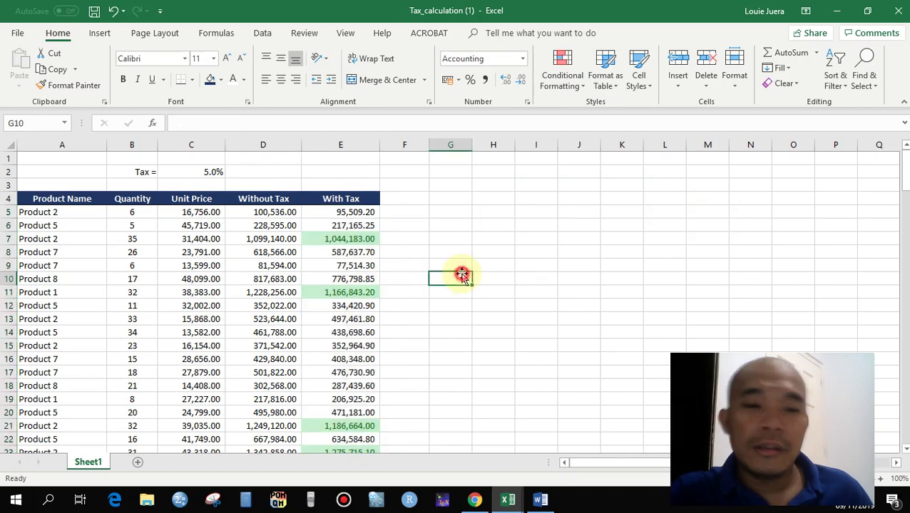
scroll(461, 276, down, 5)
scroll(461, 276, down, 4)
scroll(462, 277, down, 2)
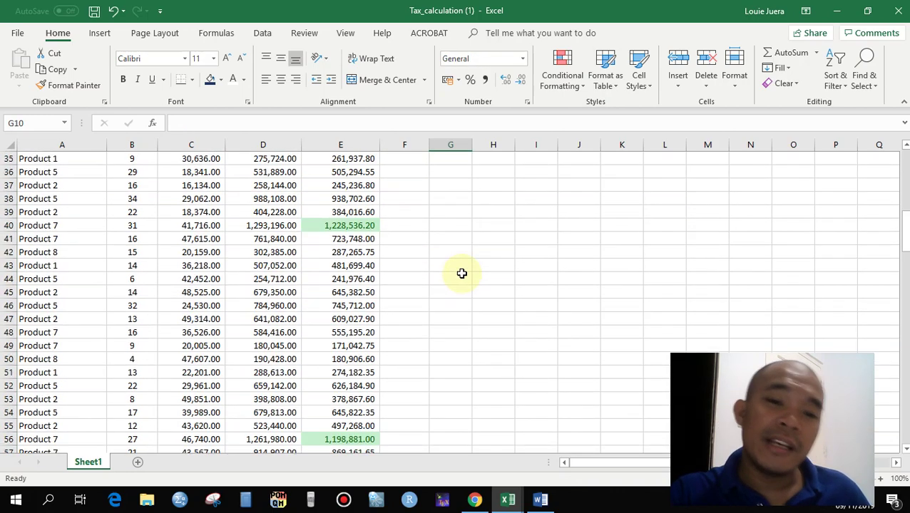
scroll(461, 275, down, 3)
scroll(461, 274, down, 12)
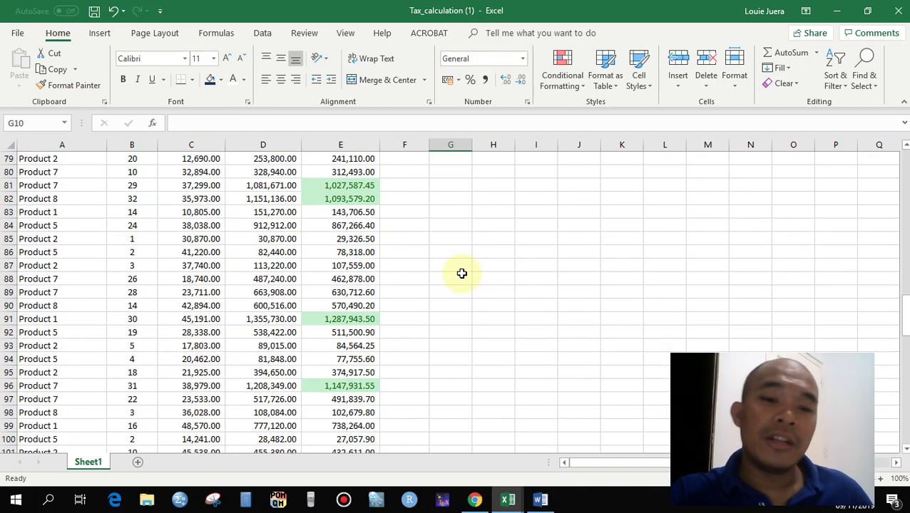
scroll(461, 274, down, 4)
scroll(461, 274, down, 3)
scroll(461, 274, down, 2)
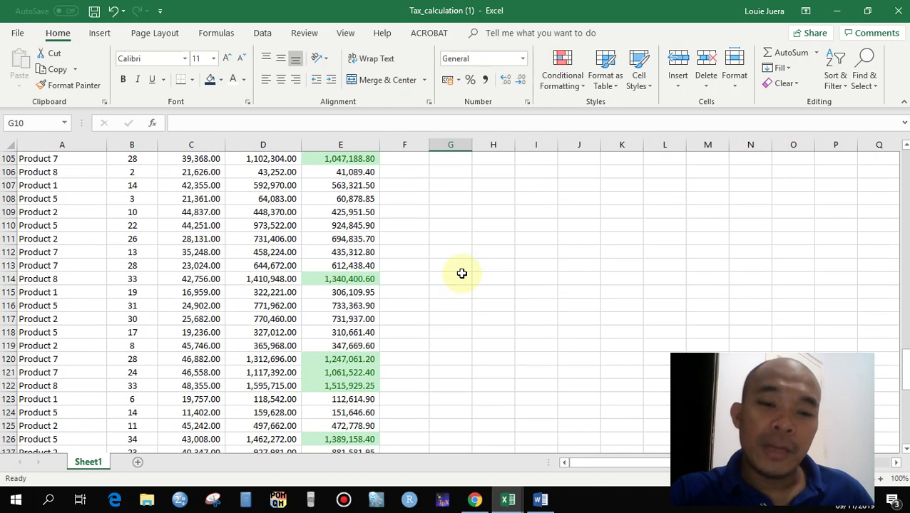
scroll(461, 273, down, 3)
scroll(462, 274, down, 6)
scroll(461, 274, down, 5)
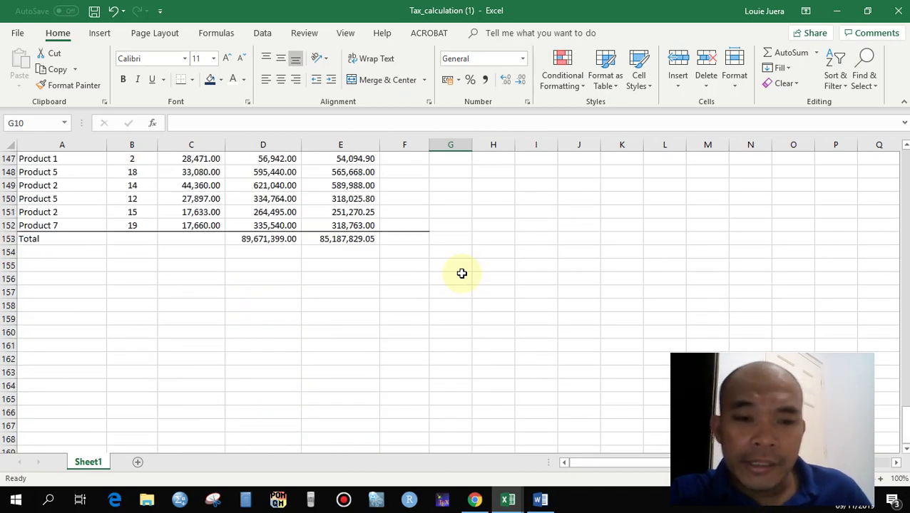
scroll(461, 274, up, 4)
mouse_move(349, 400)
mouse_down()
mouse_move(397, 215)
mouse_move(356, 200)
mouse_up()
scroll(396, 264, down, 2)
scroll(398, 264, up, 3)
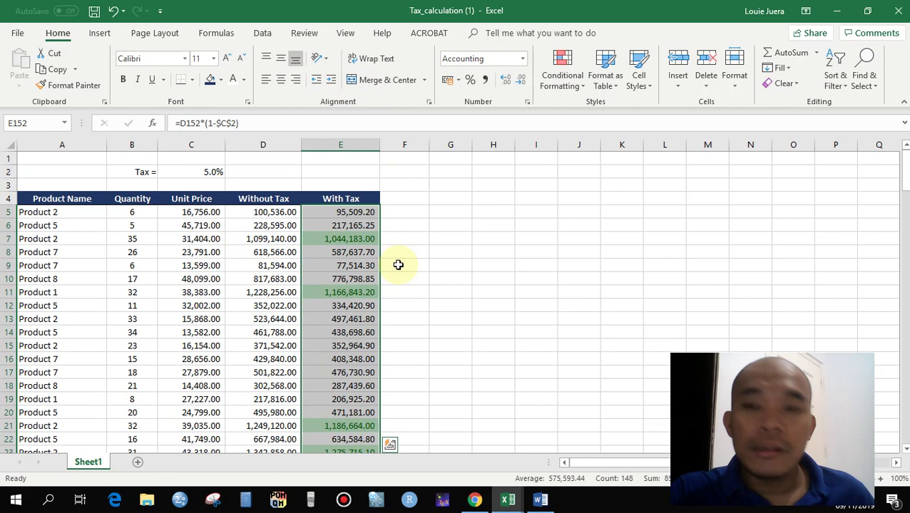
- Add a Less Than rule giving With Tax values under 100,000 a light red fill with dark red text
click(570, 85)
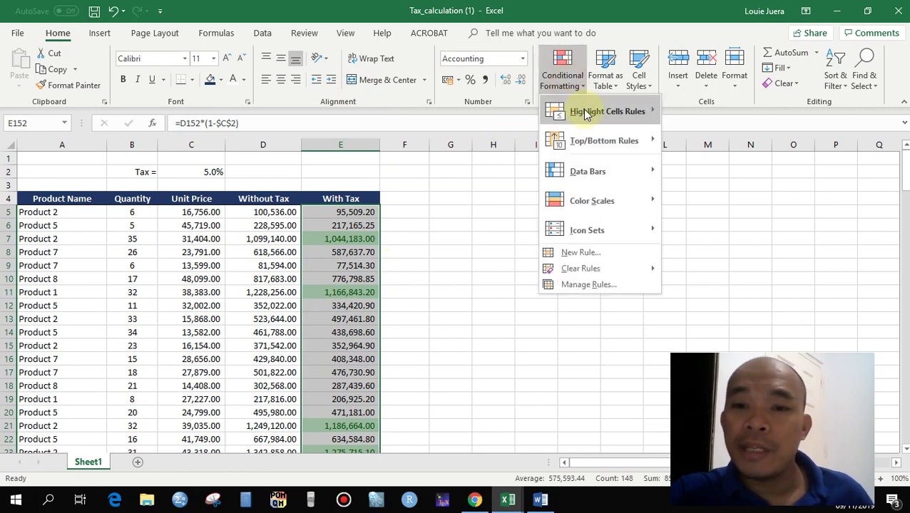
mouse_move(585, 113)
click(708, 144)
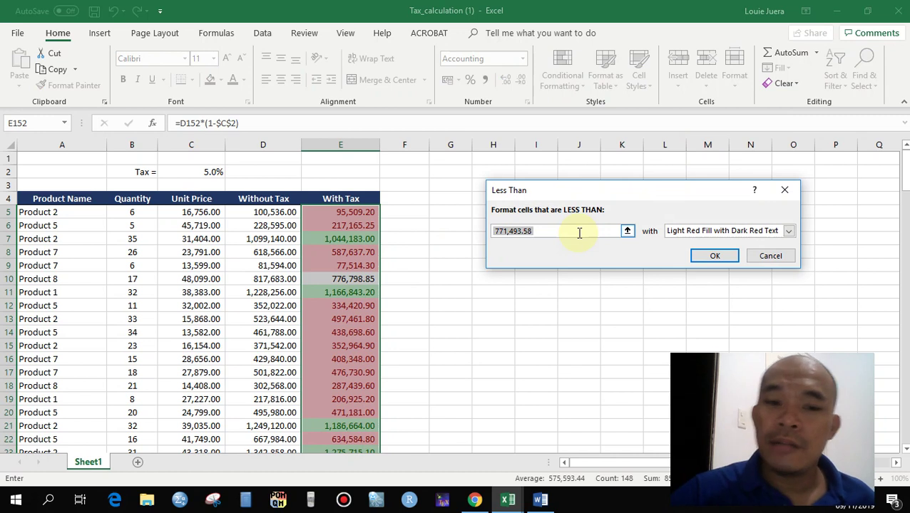
text(1000)
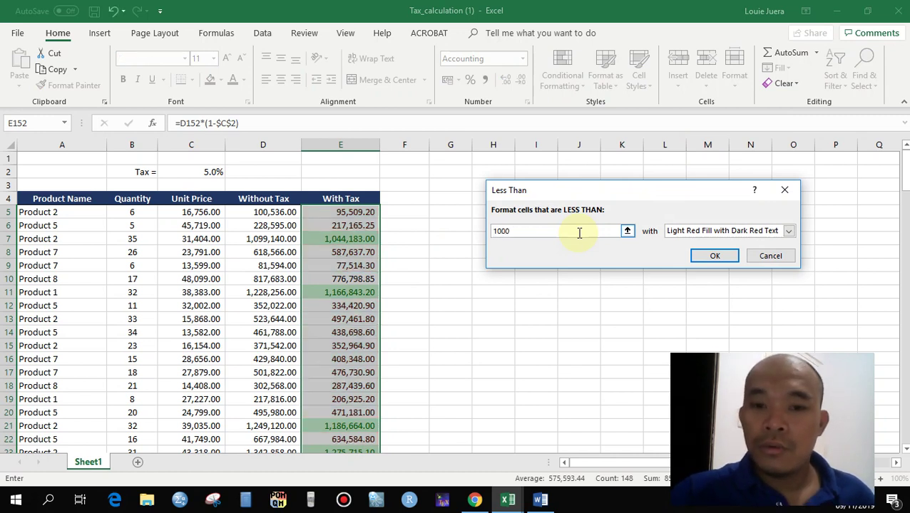
text(00)
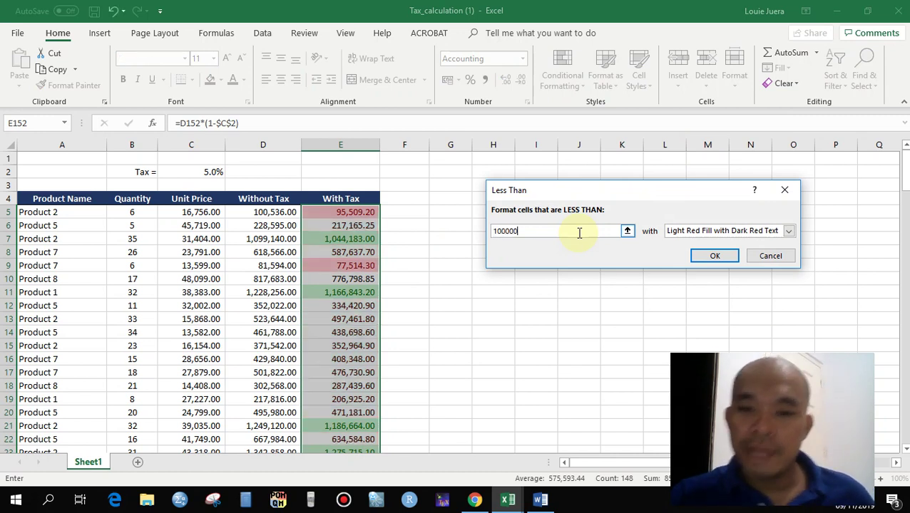
click(716, 256)
- Check the new red highlights in the column, then reselect the With Tax values E5:E152
click(541, 289)
scroll(542, 288, down, 4)
scroll(541, 290, down, 5)
scroll(541, 290, up, 10)
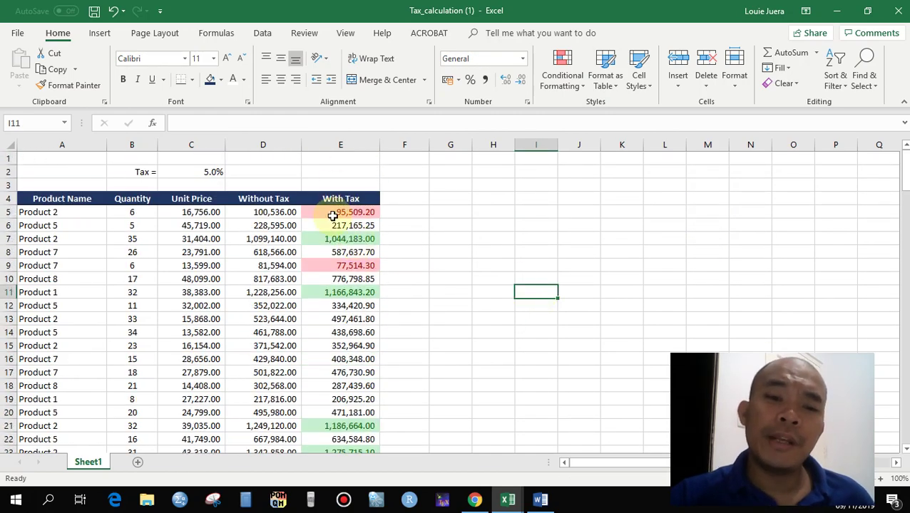
drag(331, 213, 335, 226)
drag(330, 511, 331, 509)
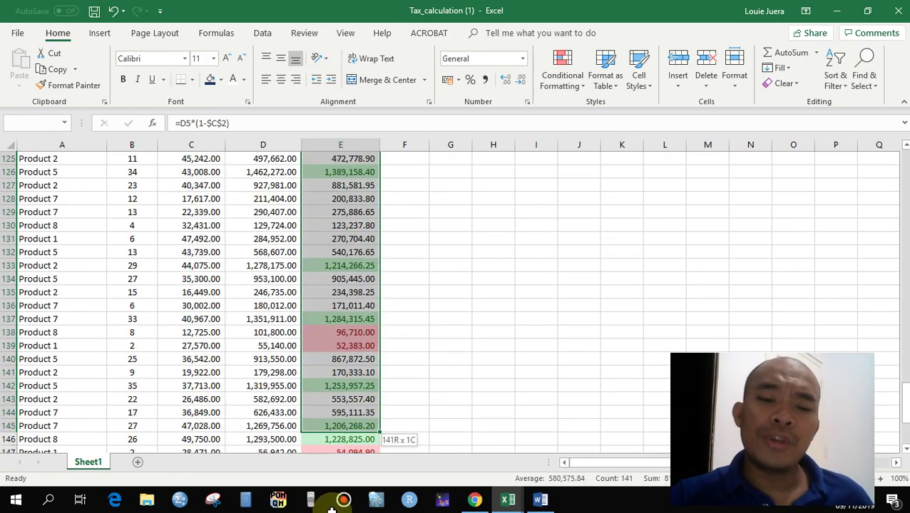
drag(331, 509, 349, 410)
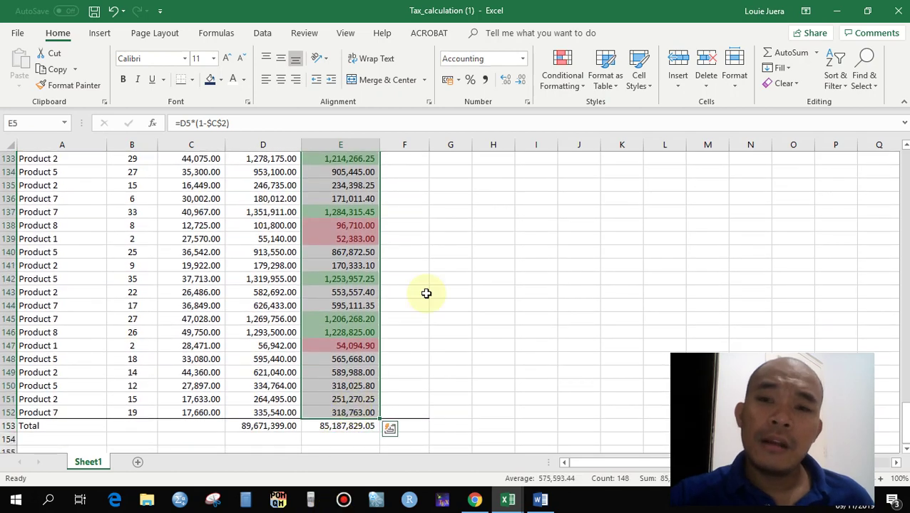
- Dismiss the conditional formatting menu without adding a rule and return to the Word lab document
click(555, 87)
mouse_move(563, 111)
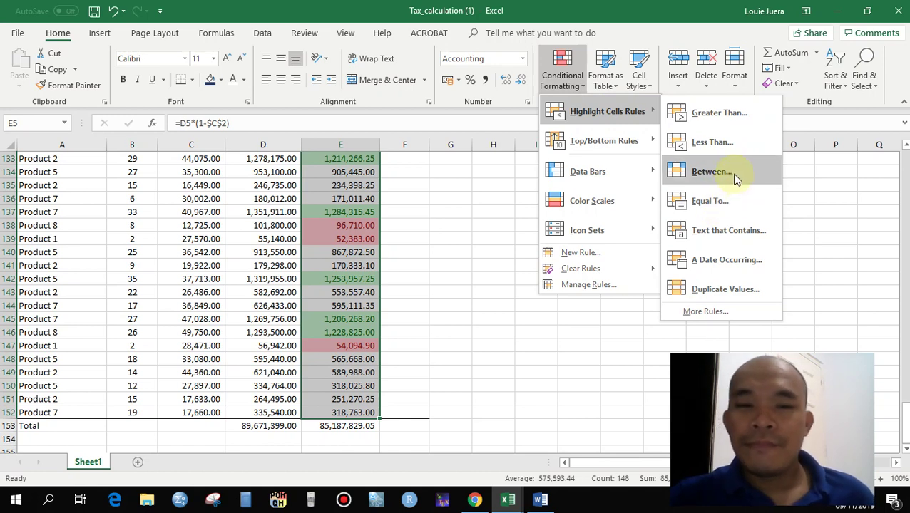
click(472, 221)
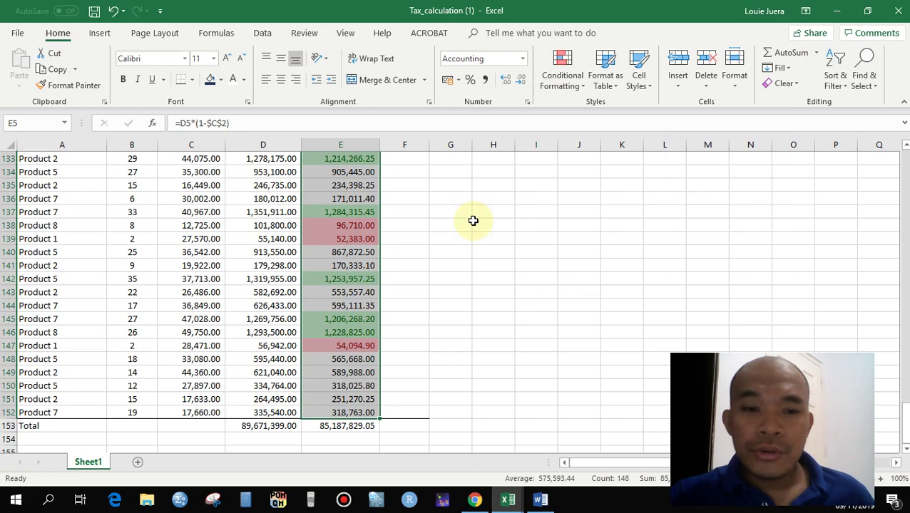
scroll(472, 221, up, 6)
scroll(472, 221, up, 7)
scroll(472, 221, up, 3)
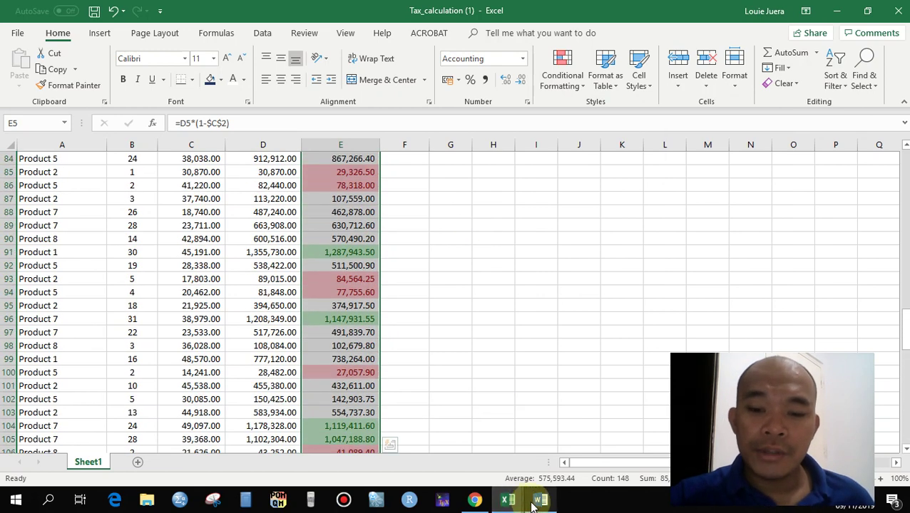
click(531, 503)
- Review the lab document and start a Save As to the Desktop
scroll(382, 306, down, 2)
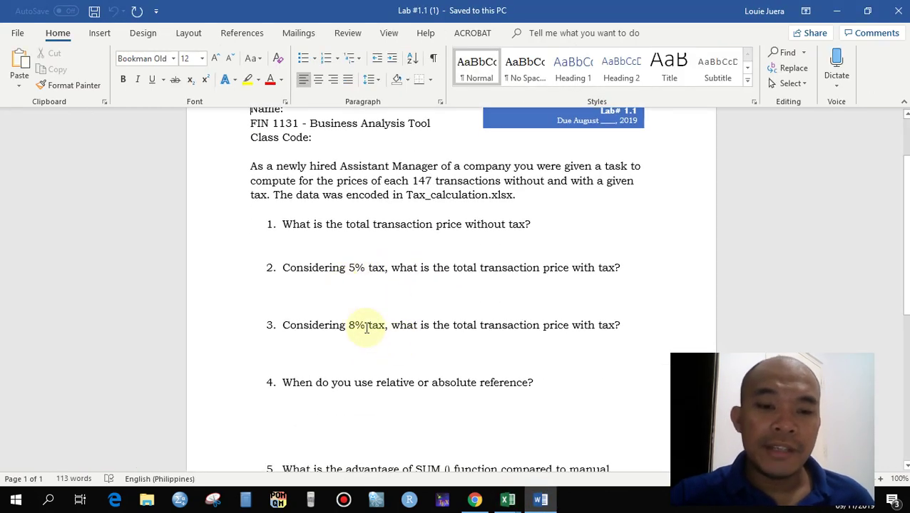
scroll(362, 325, down, 2)
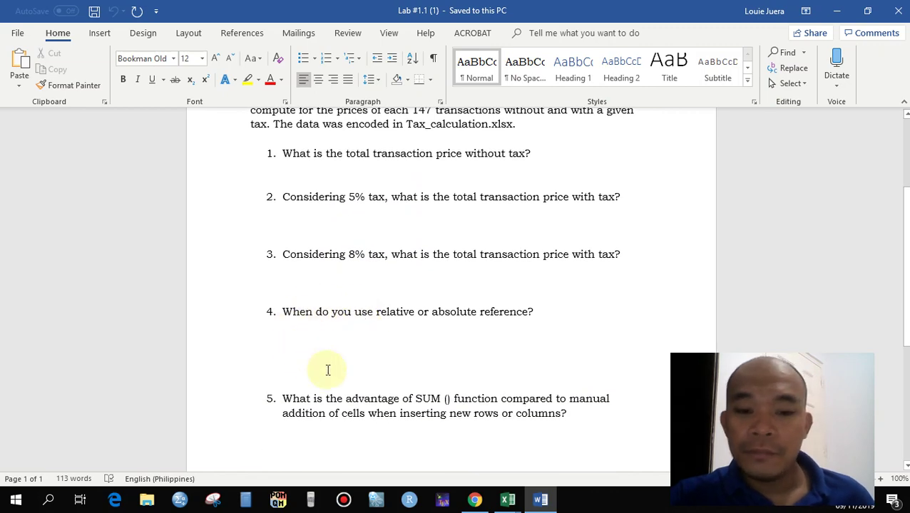
scroll(327, 369, down, 2)
scroll(327, 369, up, 3)
scroll(328, 370, up, 3)
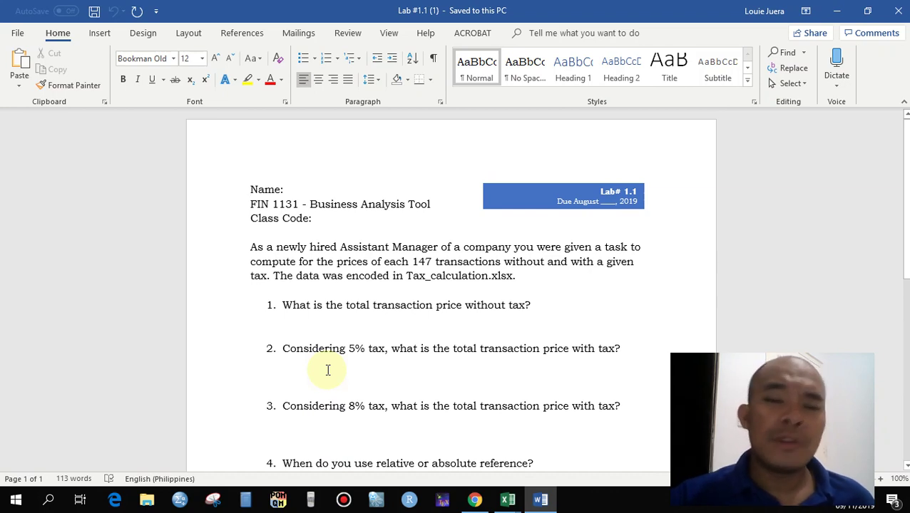
click(18, 33)
click(32, 212)
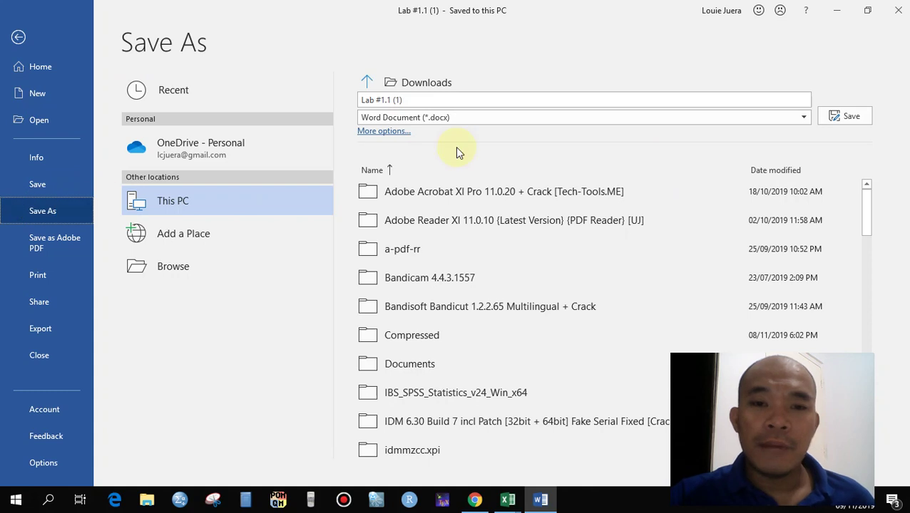
click(173, 272)
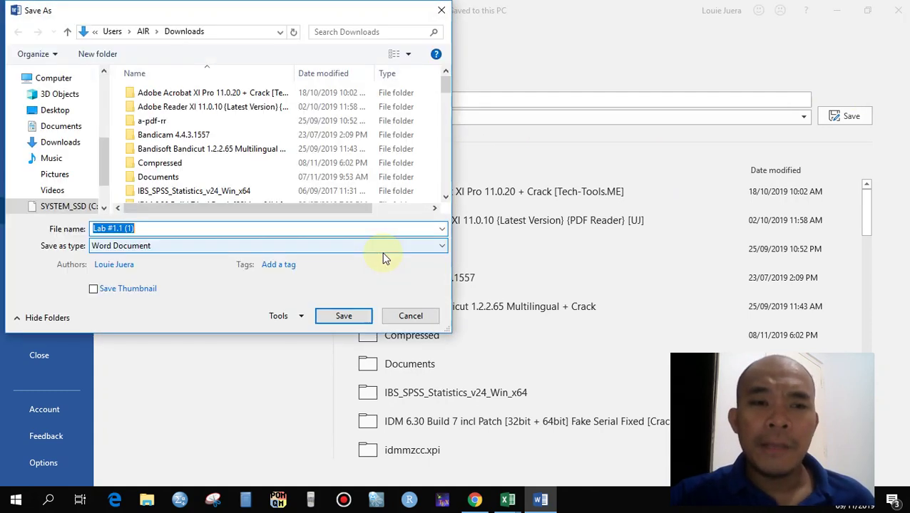
click(49, 114)
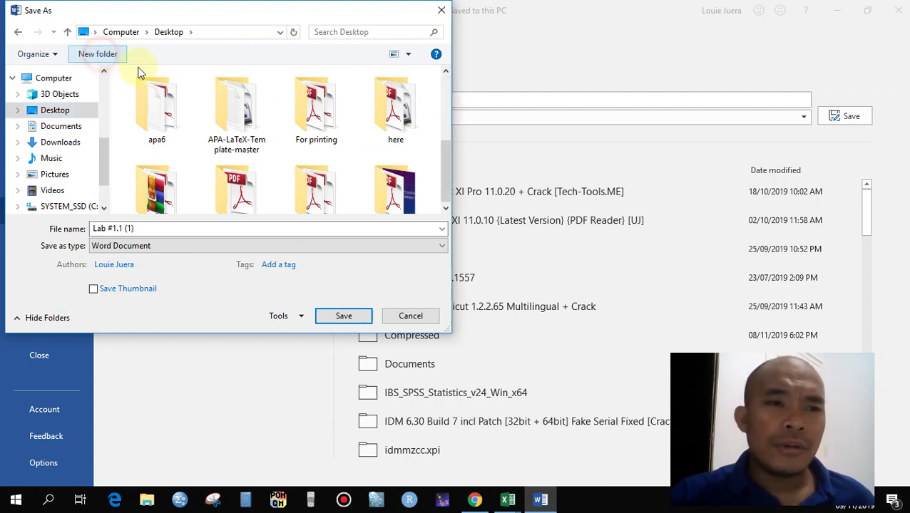
- Create a new 'BAT Files' folder on the Desktop and open it
click(98, 54)
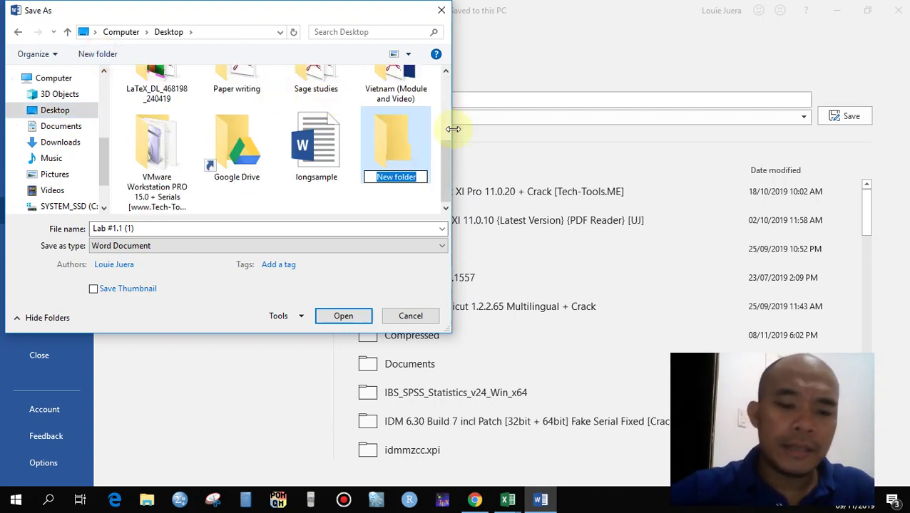
text(BAT Files)
key(Return)
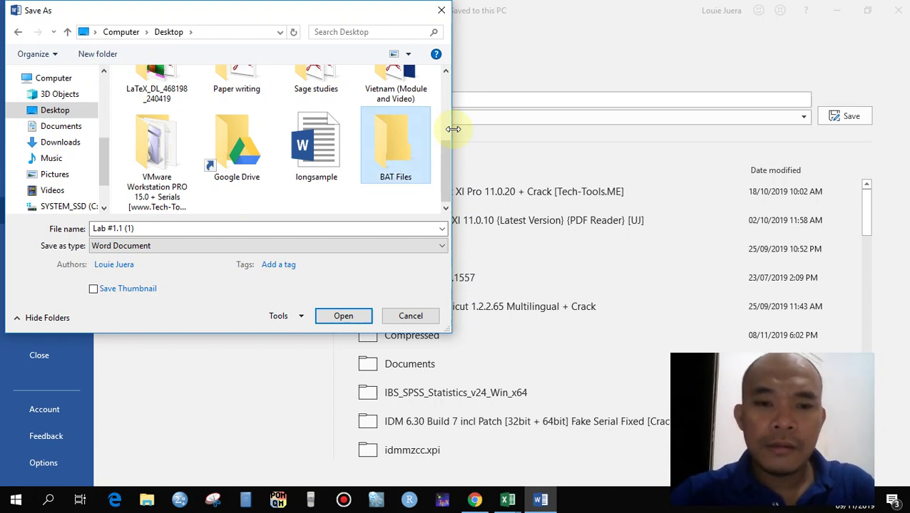
key(Return)
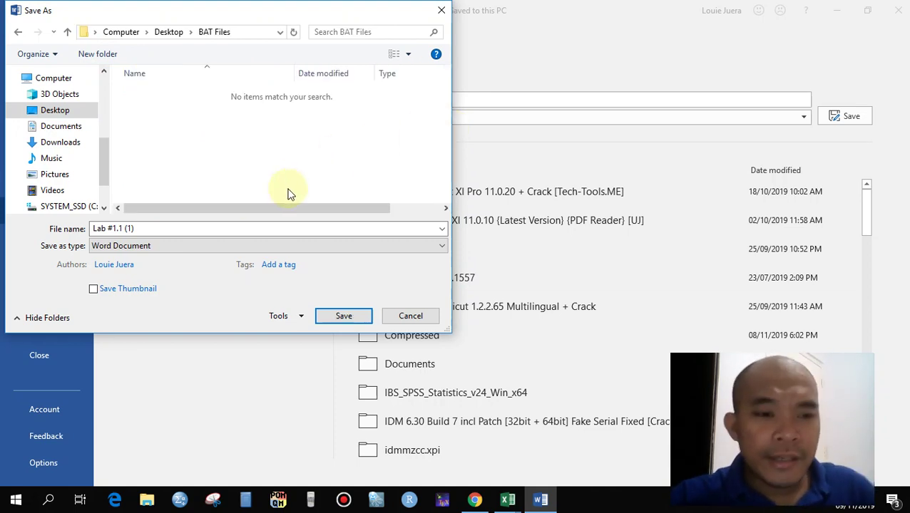
- Save the lab document there as the PDF 'Lab #1.1 (1)'
click(122, 246)
click(115, 319)
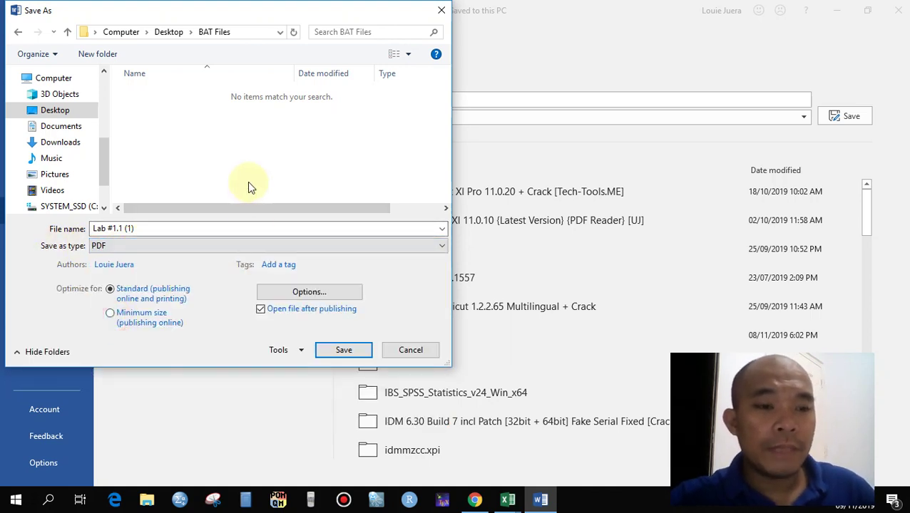
click(355, 346)
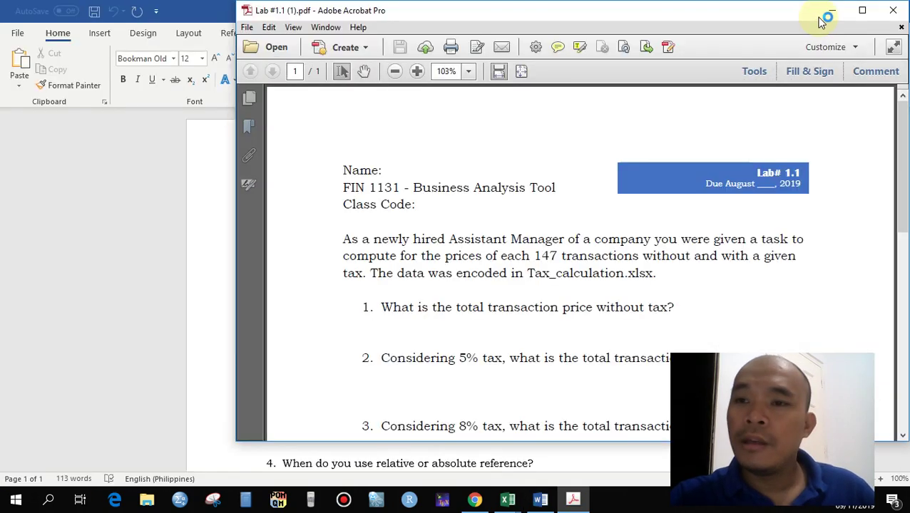
- Maximize the Acrobat window showing Lab #1.1 (1).pdf
click(861, 10)
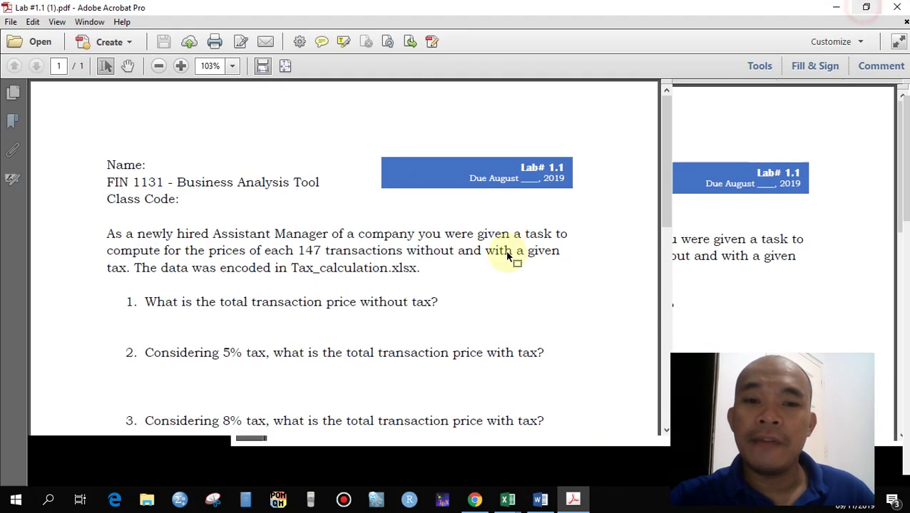